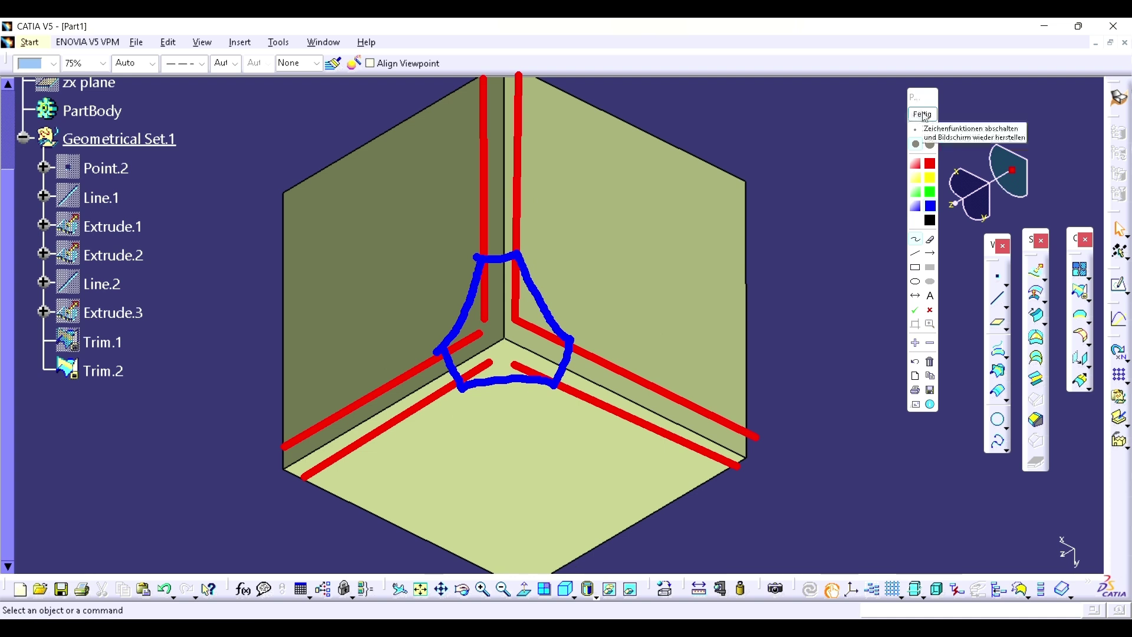
Clear the screen annotations and fillet the edge between the right wall and the floor with a 20 mm radius
left_click(922, 115)
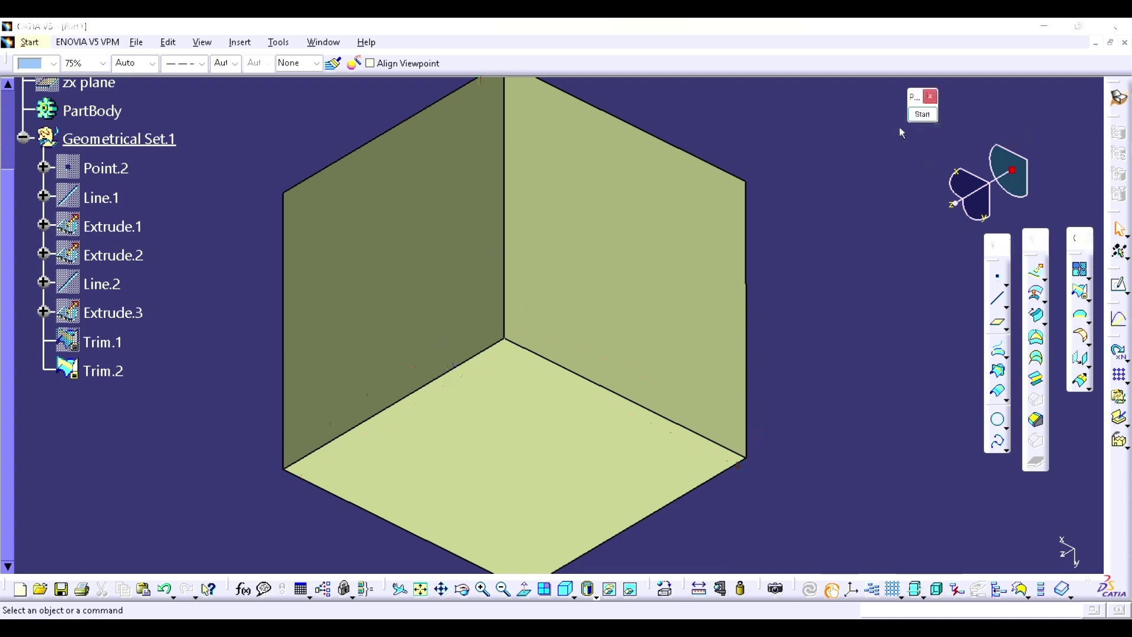
left_click(1088, 340)
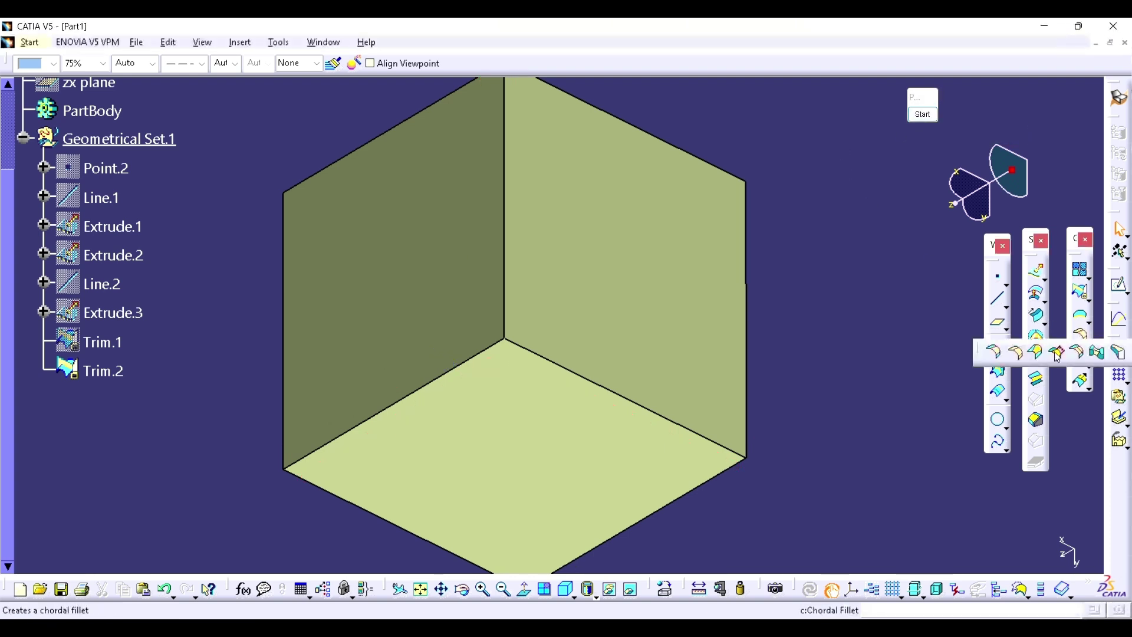
left_click(589, 380)
type("20")
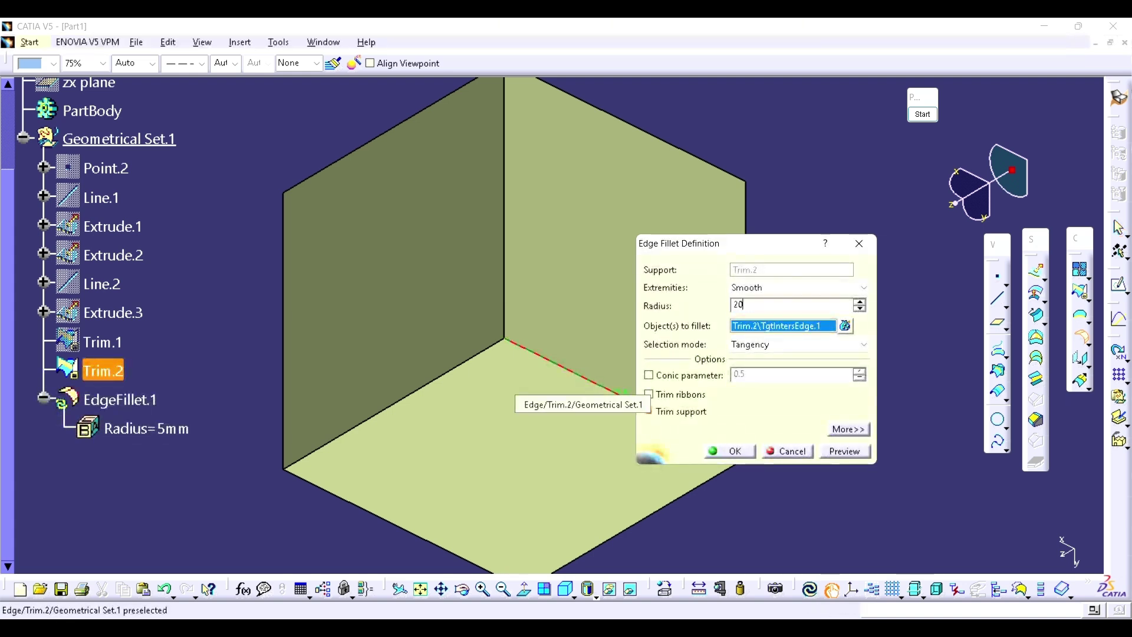
key("Return")
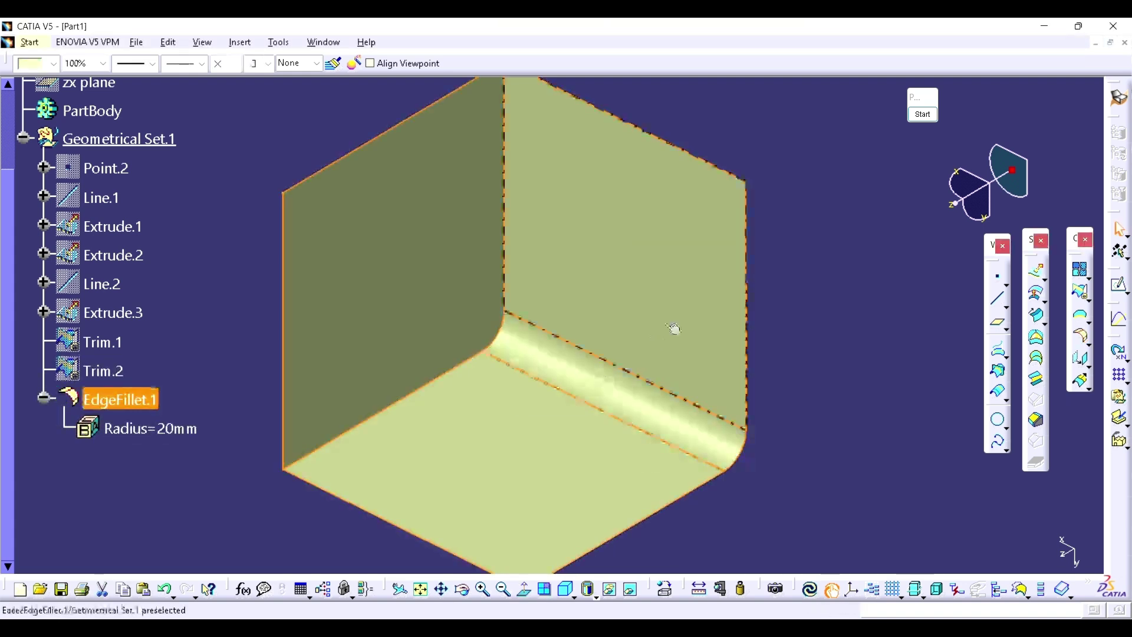
Fillet the left wall's tangent inner edge chain, along the floor and up the vertical corner, with a 20 mm radius
left_click(1089, 343)
left_click(1017, 357)
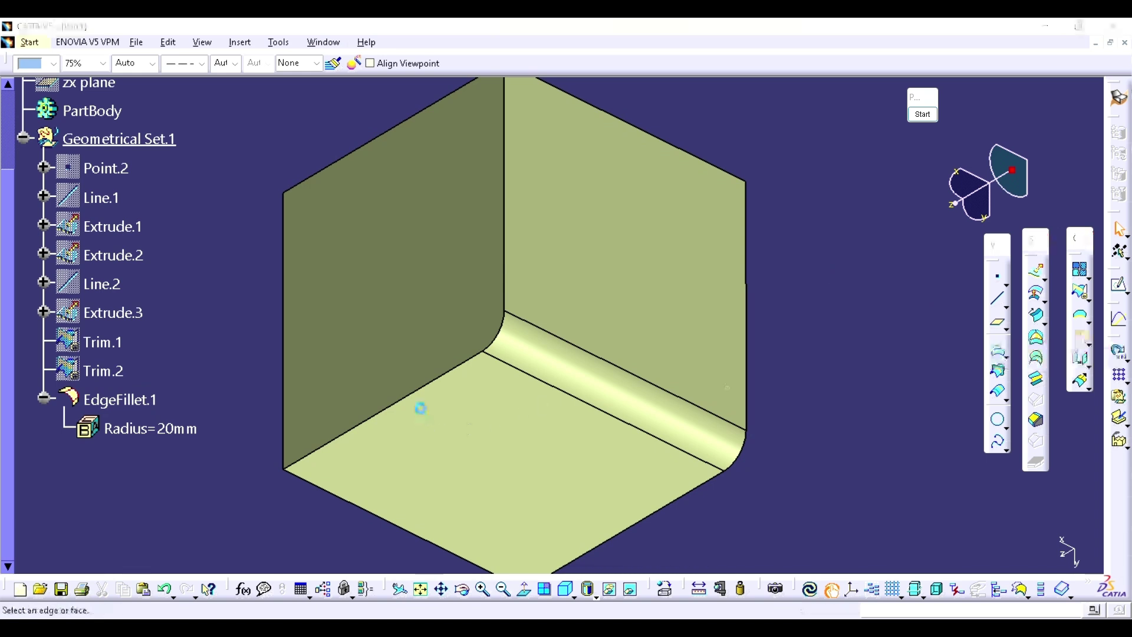
left_click(422, 385)
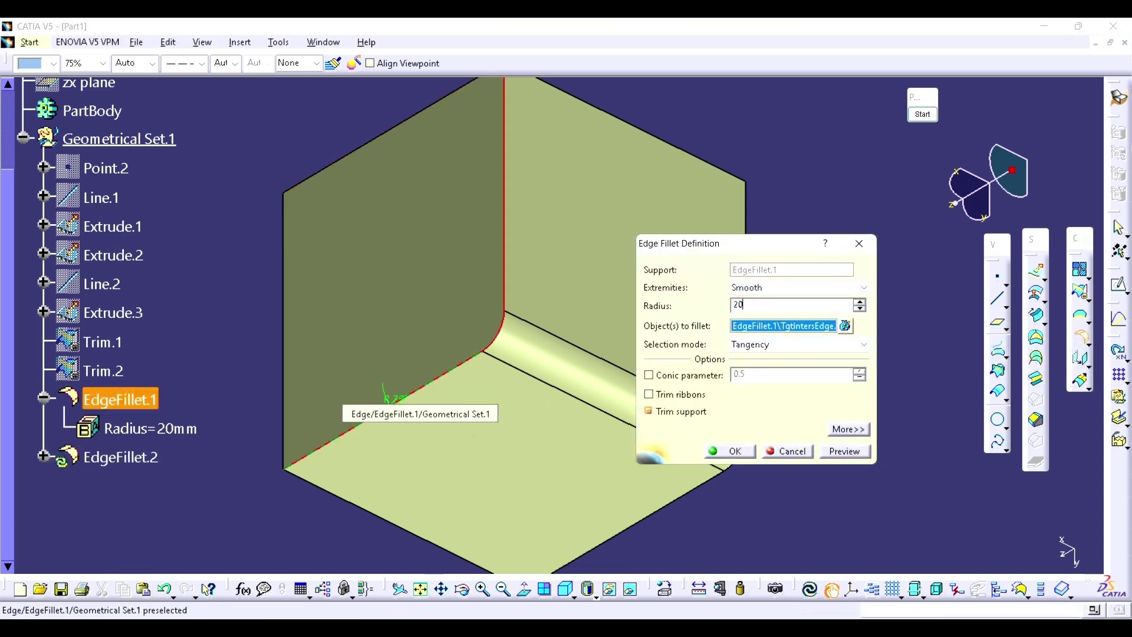
key("Return")
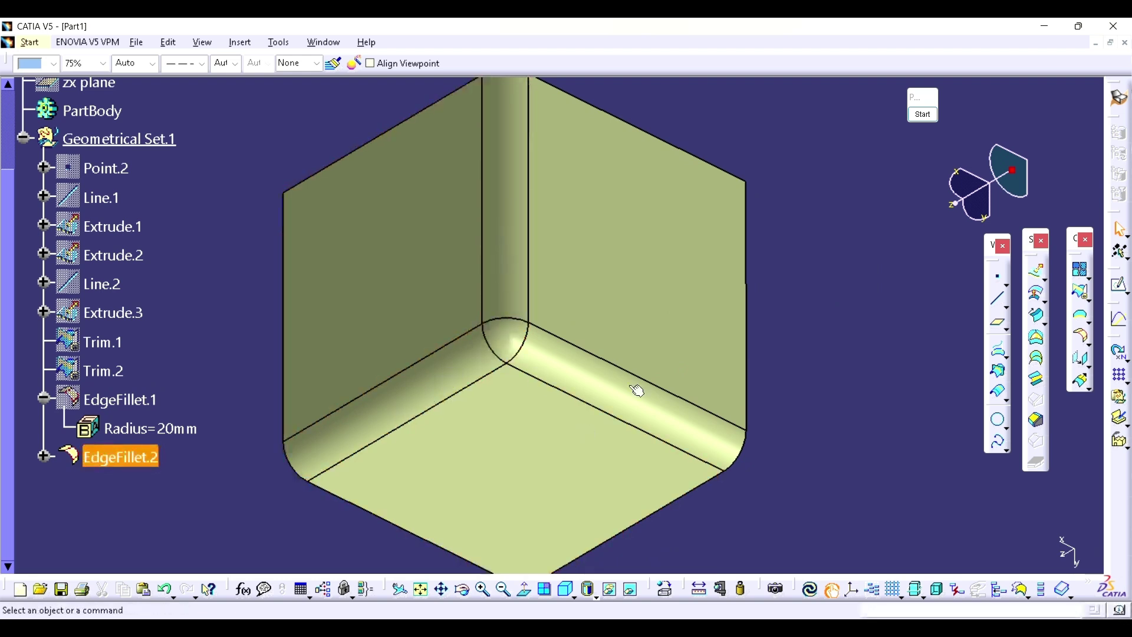
Hide EdgeFillet.2 and show the unfilleted Trim.2 surface instead
middle_click_drag(579, 307, 565, 333)
right_click(105, 463)
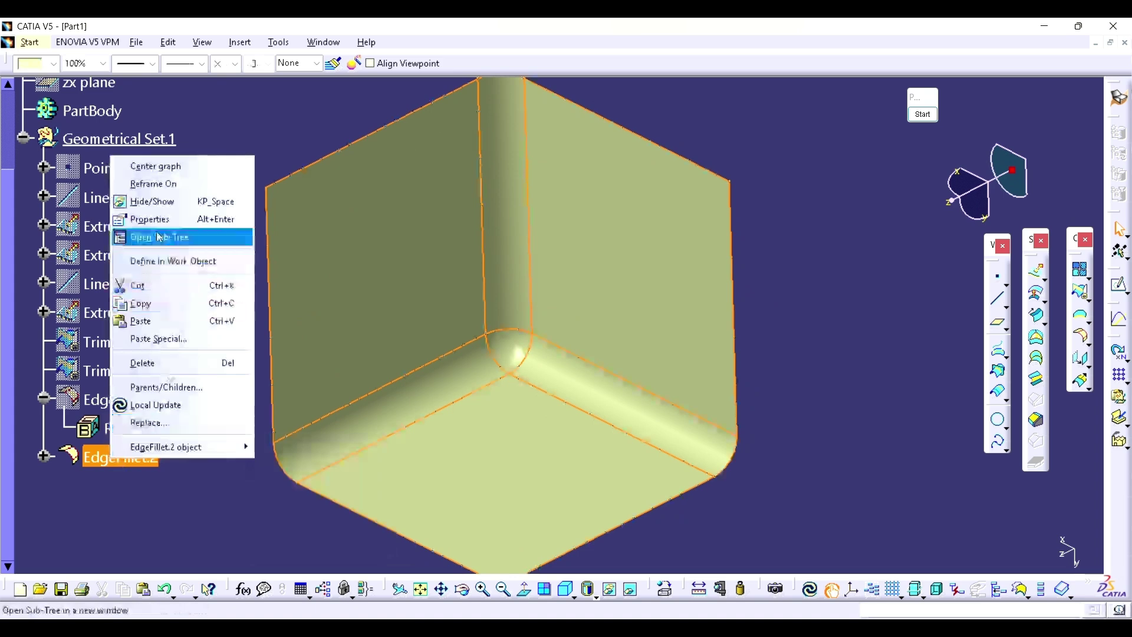
left_click(174, 197)
right_click(104, 370)
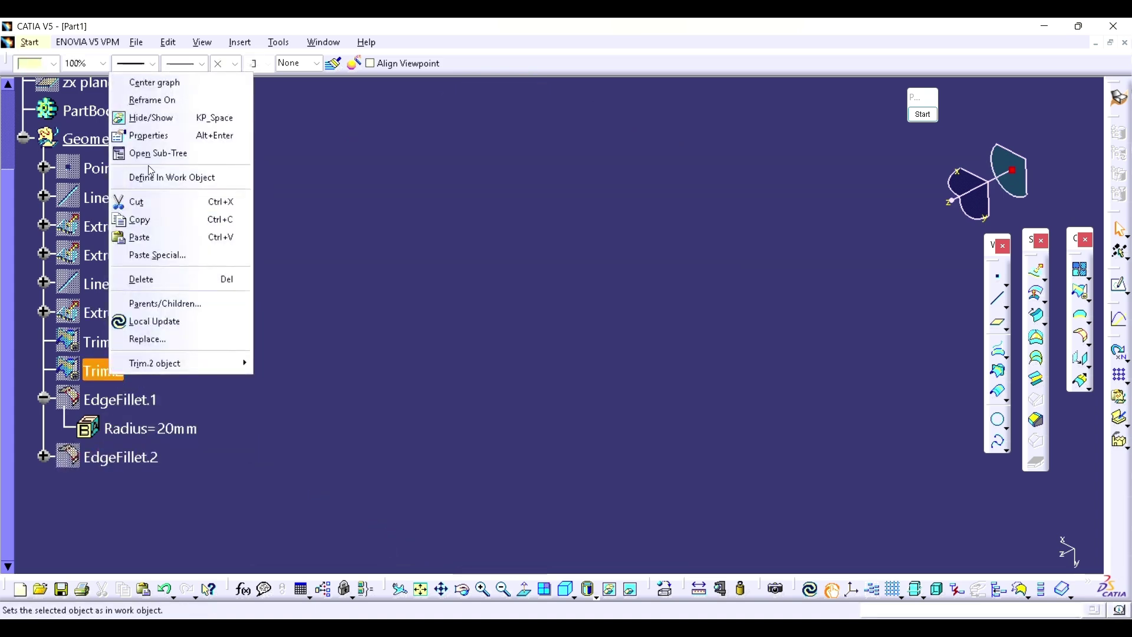
left_click(177, 116)
Start a 20 mm edge fillet on Trim.2 and create a blend corner by vertex at the point where the three faces meet
middle_click_drag(534, 323, 562, 331)
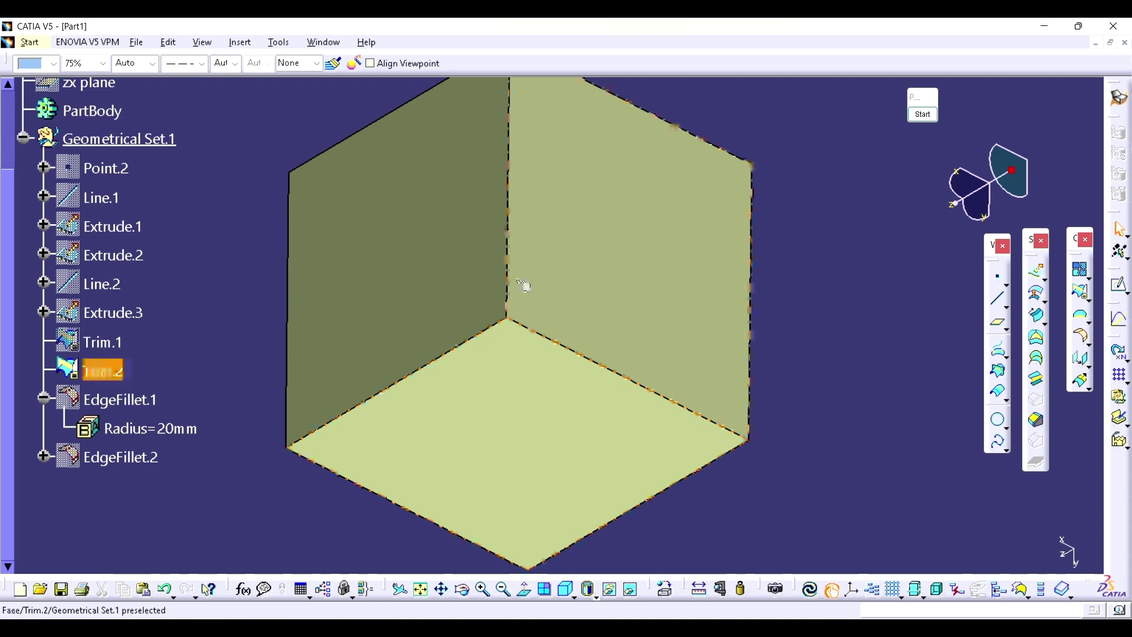
middle_click_drag(609, 329, 606, 356)
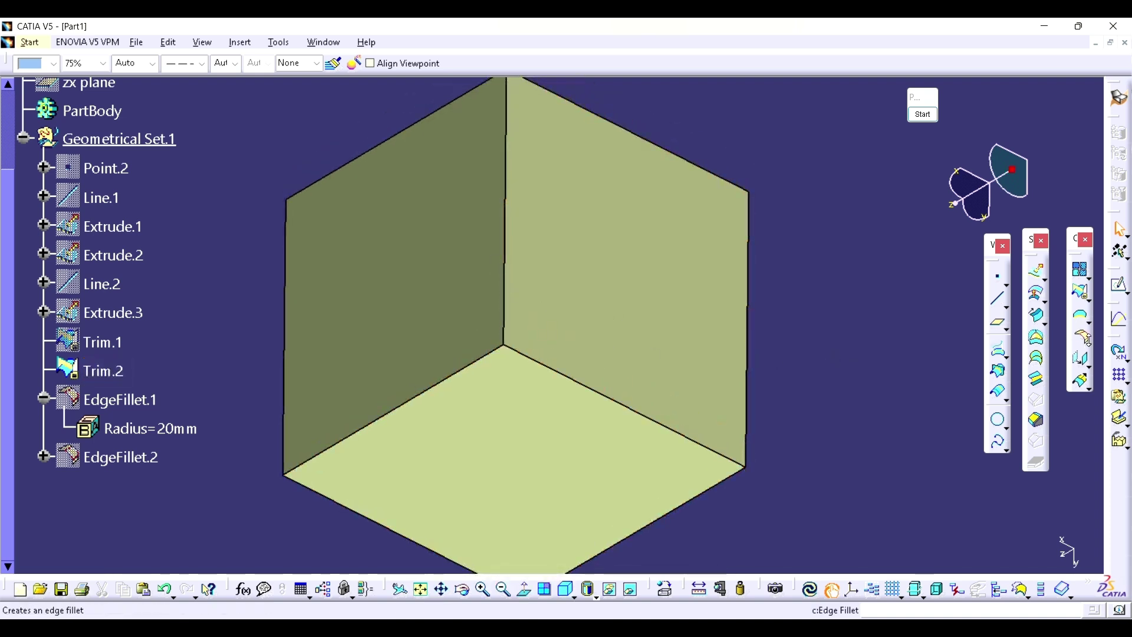
left_click(1086, 342)
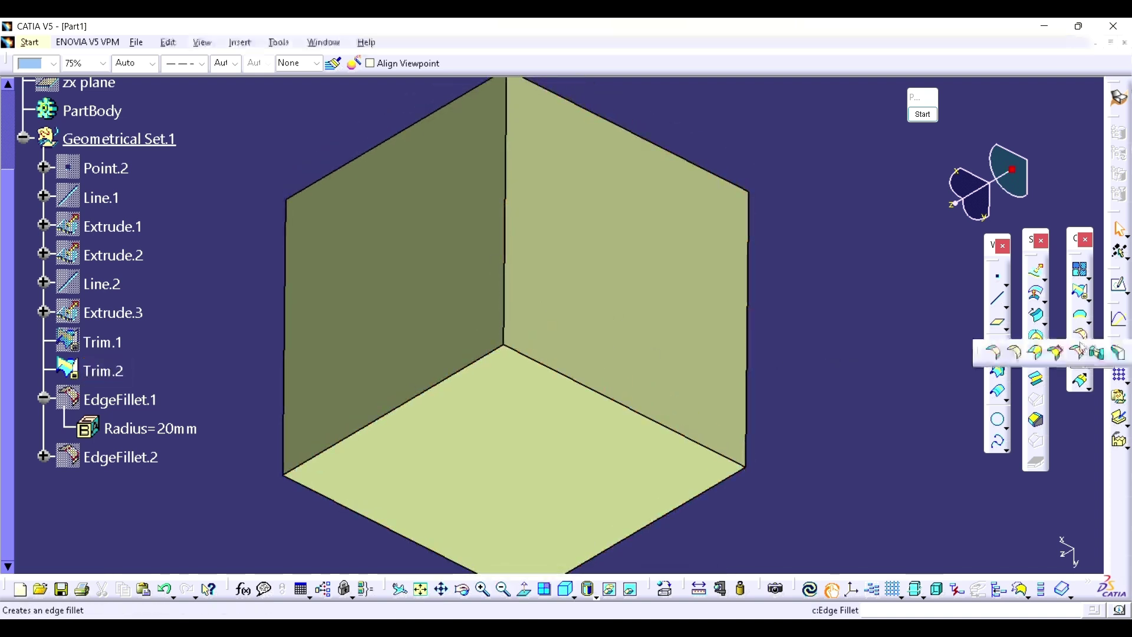
left_click(1018, 353)
middle_click_drag(540, 354, 481, 348)
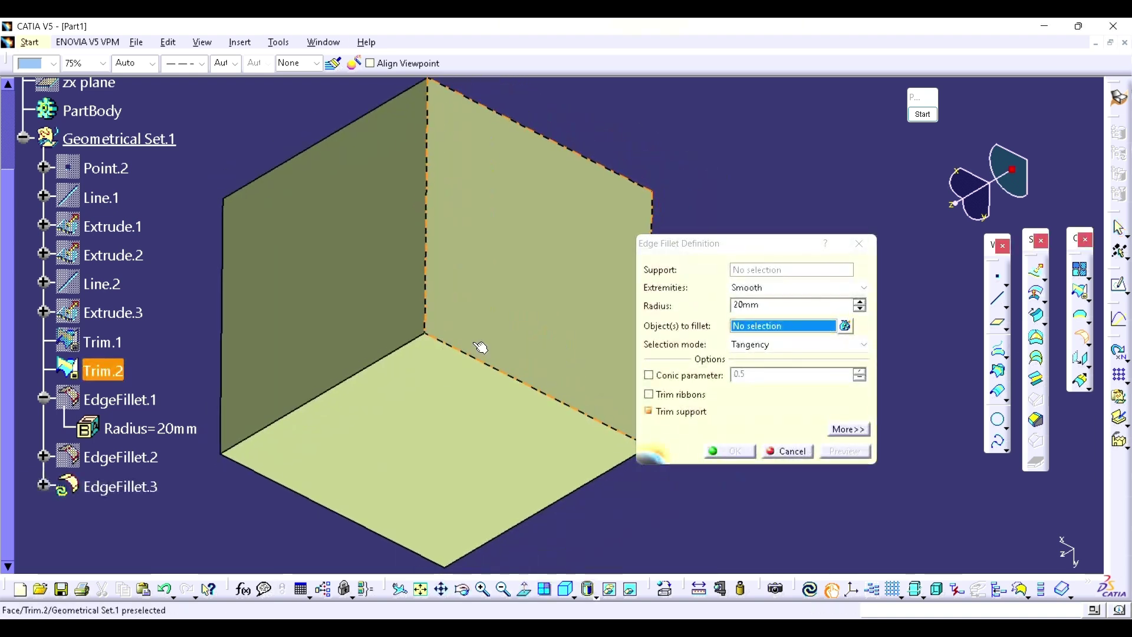
left_click(847, 430)
middle_click_drag(610, 360, 593, 356)
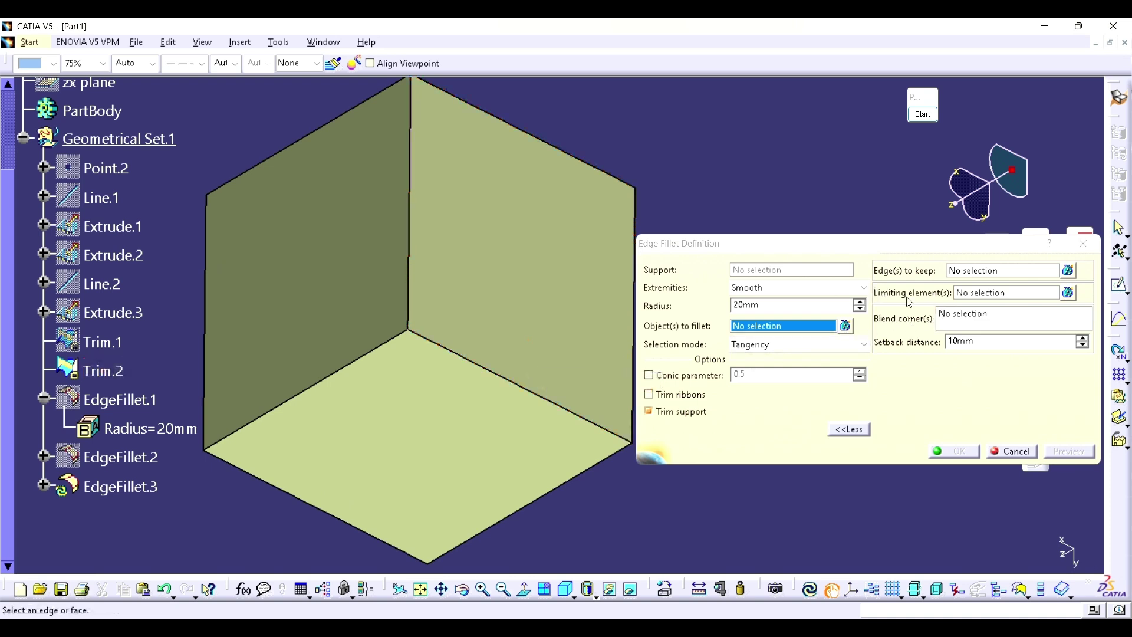
right_click(978, 319)
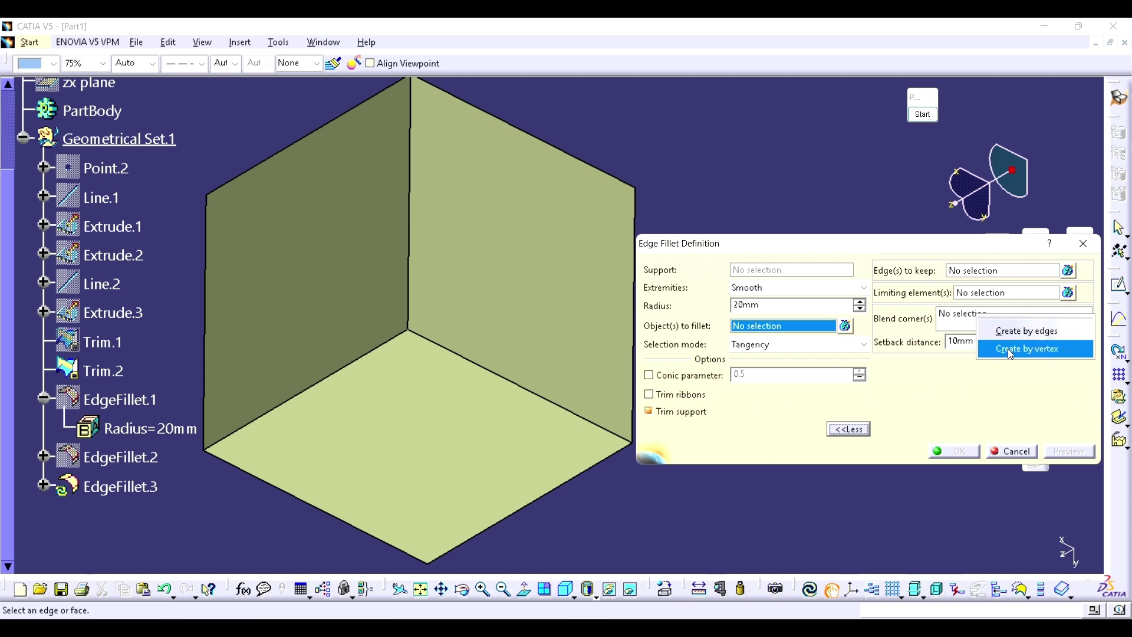
left_click(1045, 349)
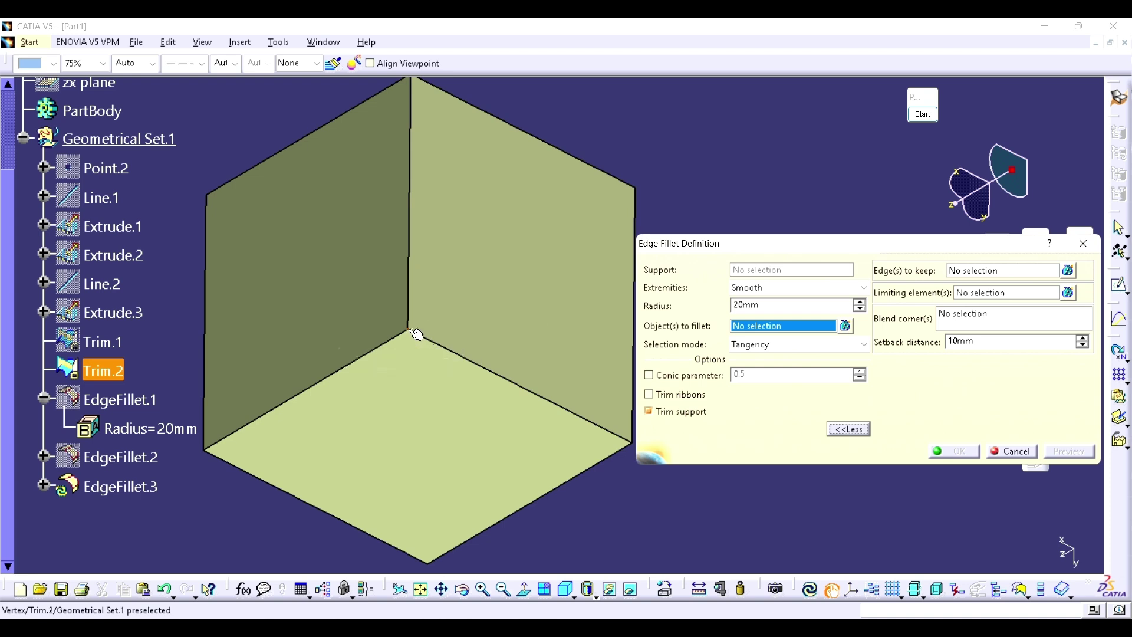
left_click(412, 333)
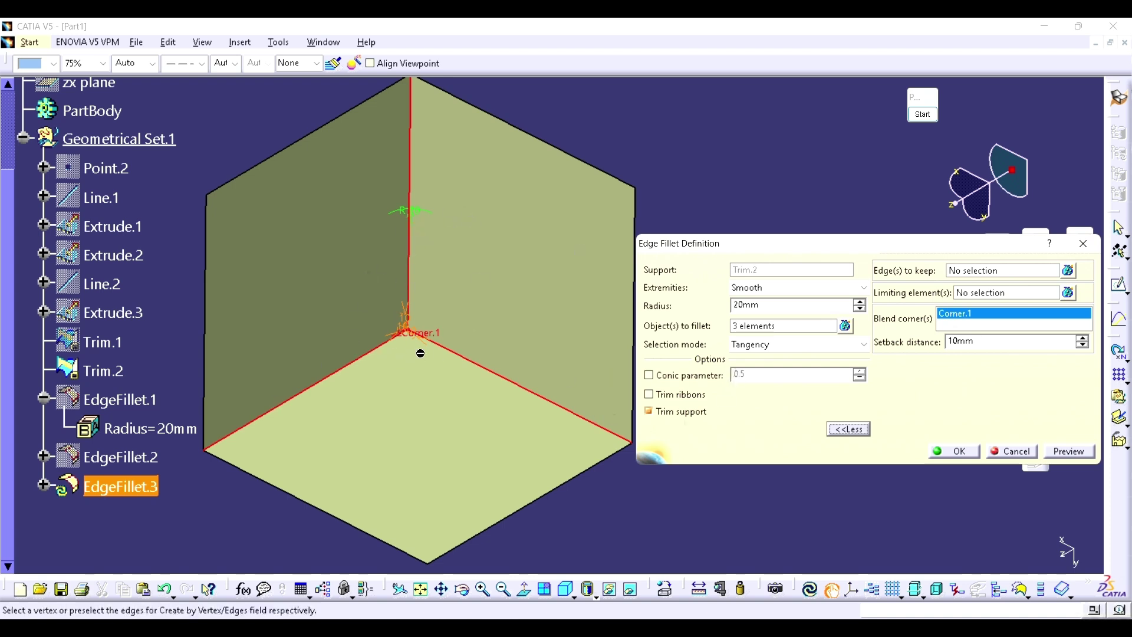
Set the blend corner's setback distance to 50 mm, preview it and create the fillet
middle_click_drag(420, 353, 470, 278)
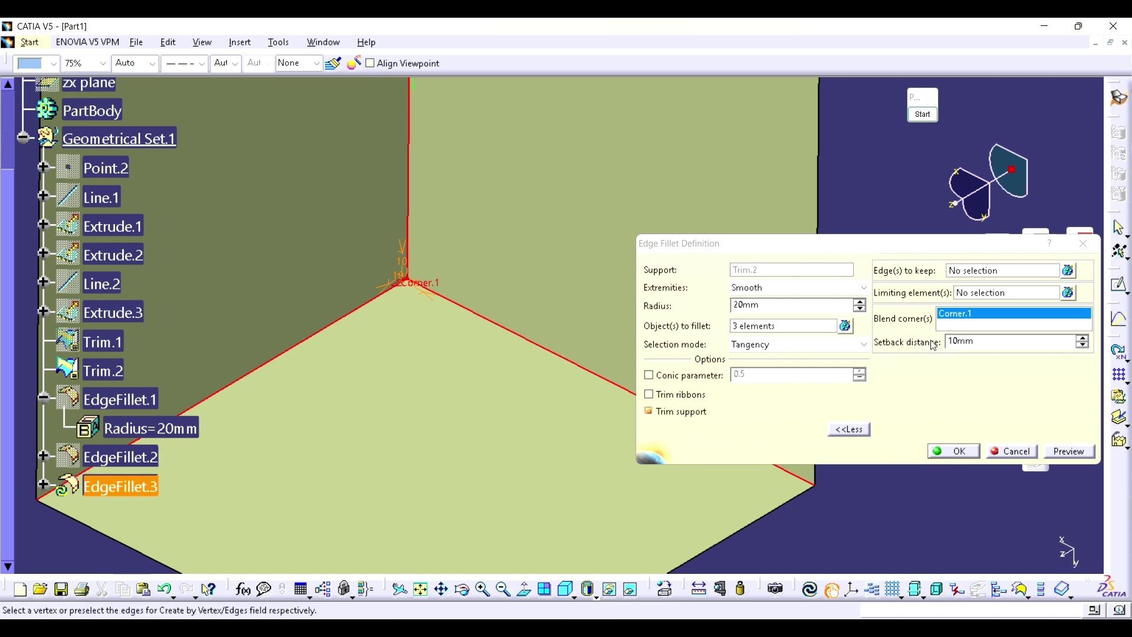
double_click(963, 342)
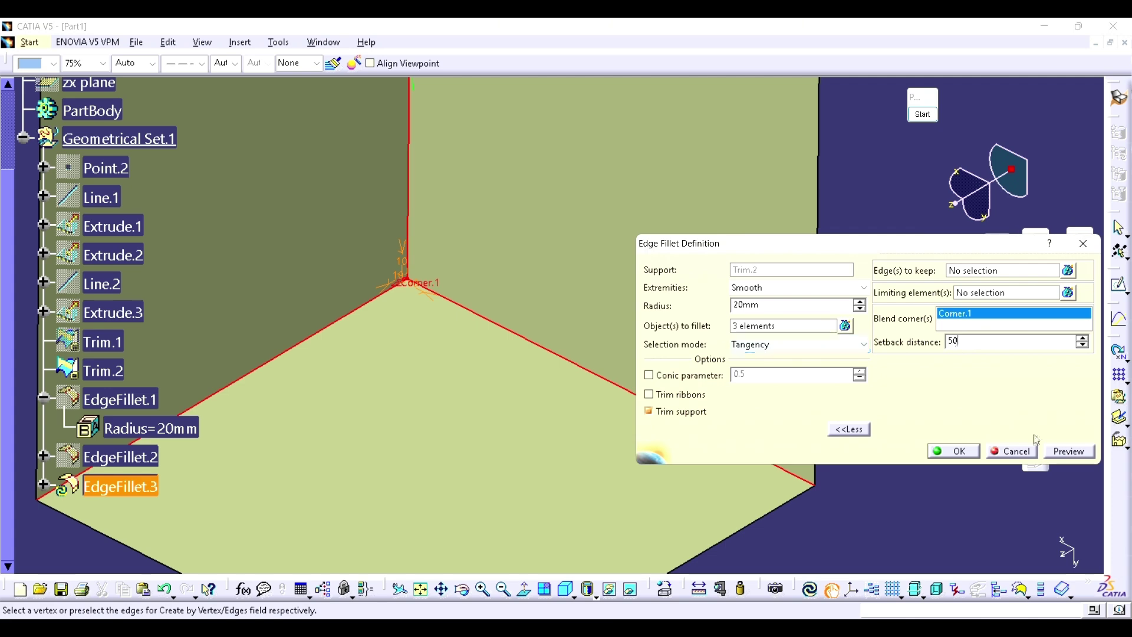
left_click(1068, 452)
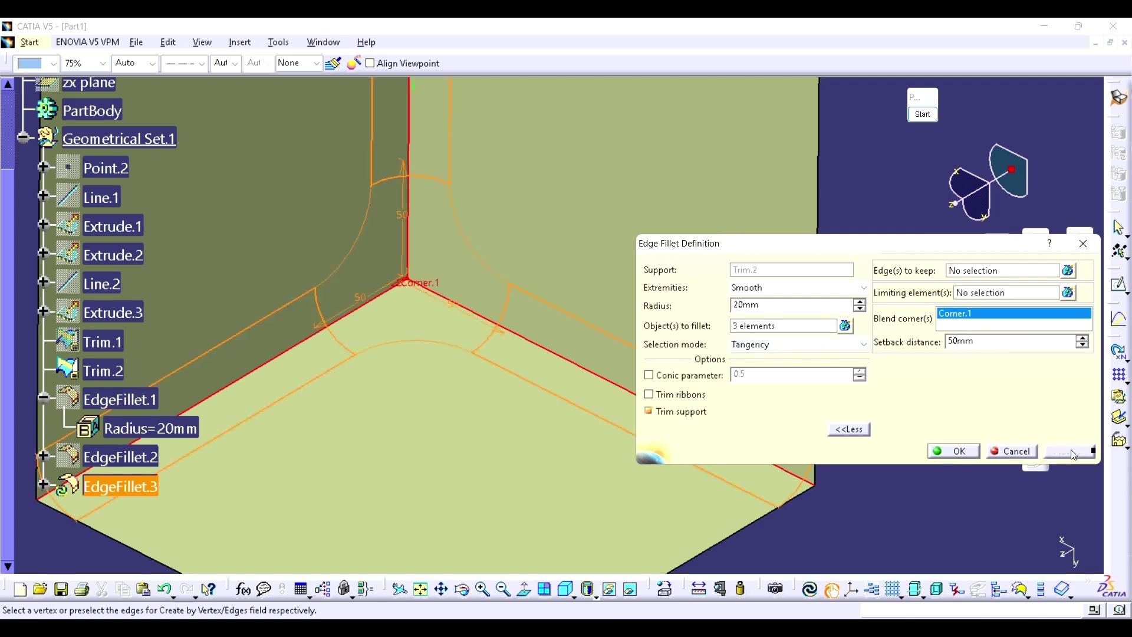
left_click(954, 451)
Color EdgeFillet.3 orange
middle_click_drag(890, 417, 735, 472)
left_click(751, 471)
scroll(744, 468, "up", 1)
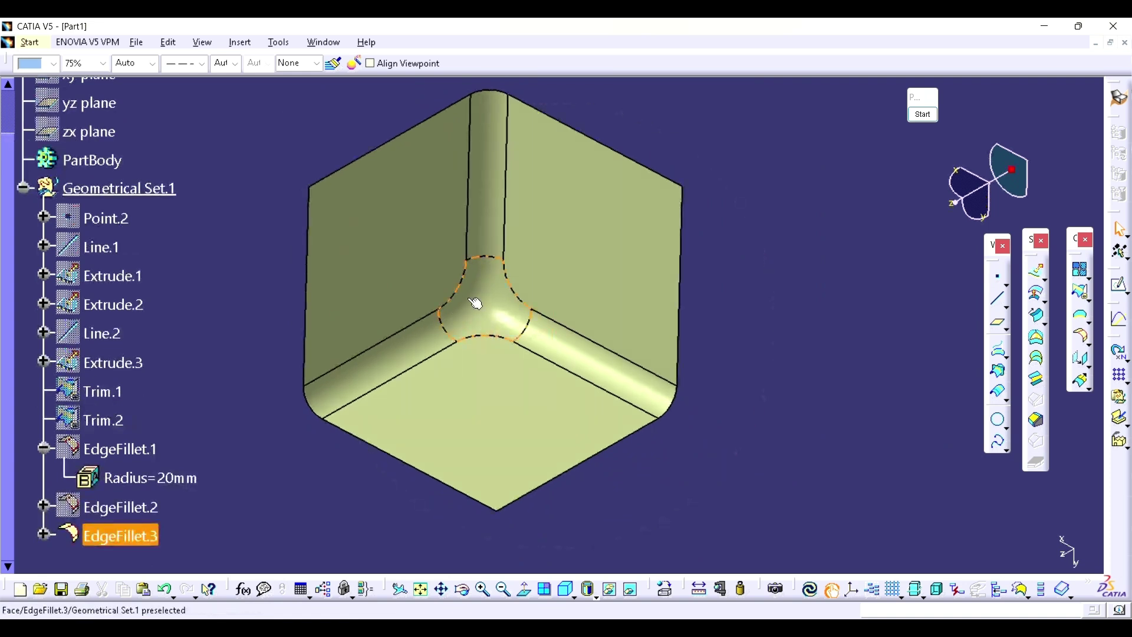
middle_click_drag(486, 307, 549, 336)
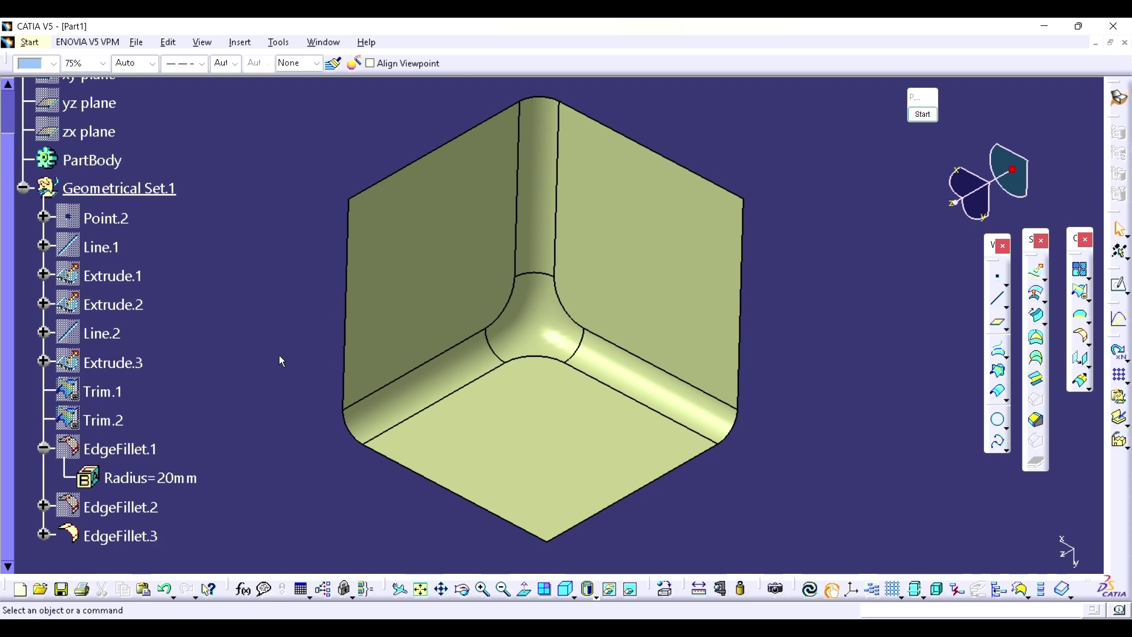
left_click(140, 543)
left_click(52, 63)
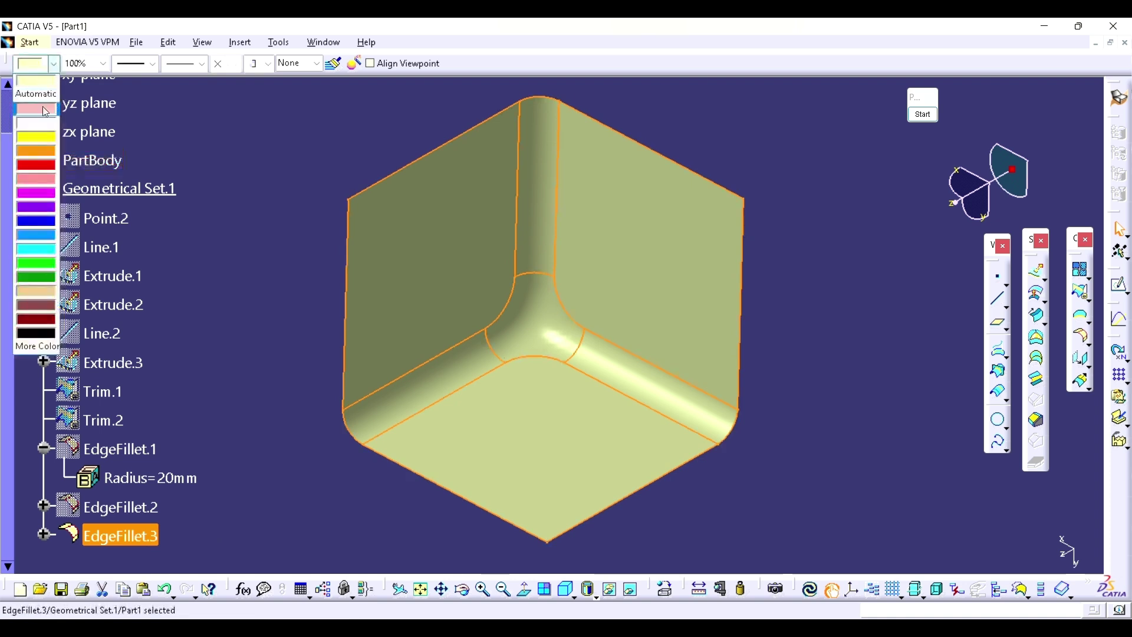
left_click(34, 152)
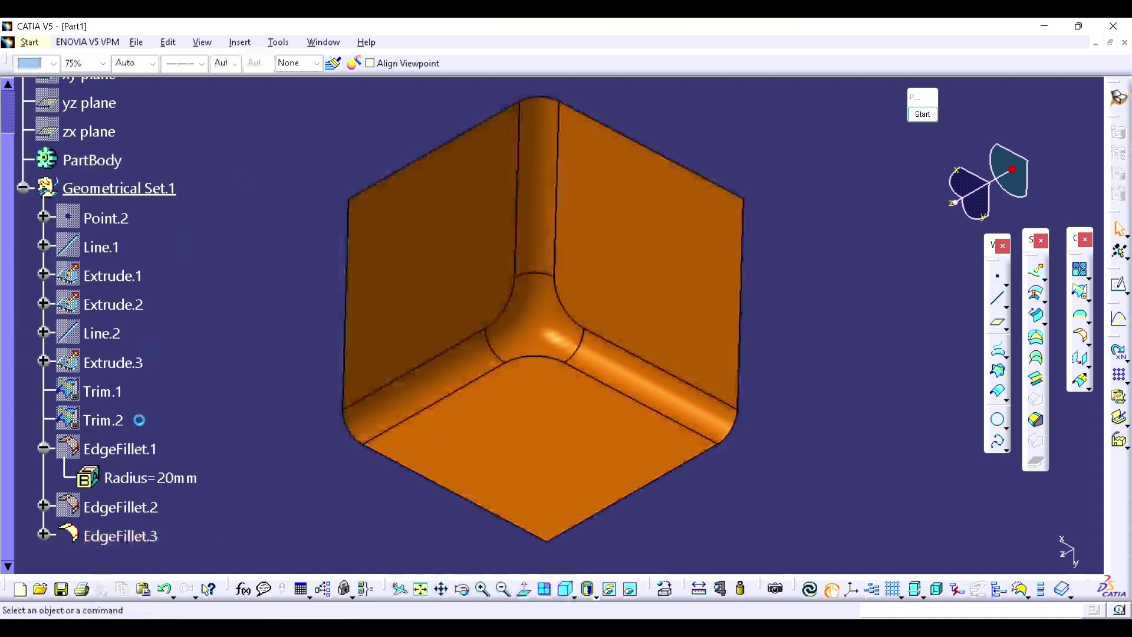
Color EdgeFillet.2 yellow and show it together with EdgeFillet.3 for comparison
left_click(52, 63)
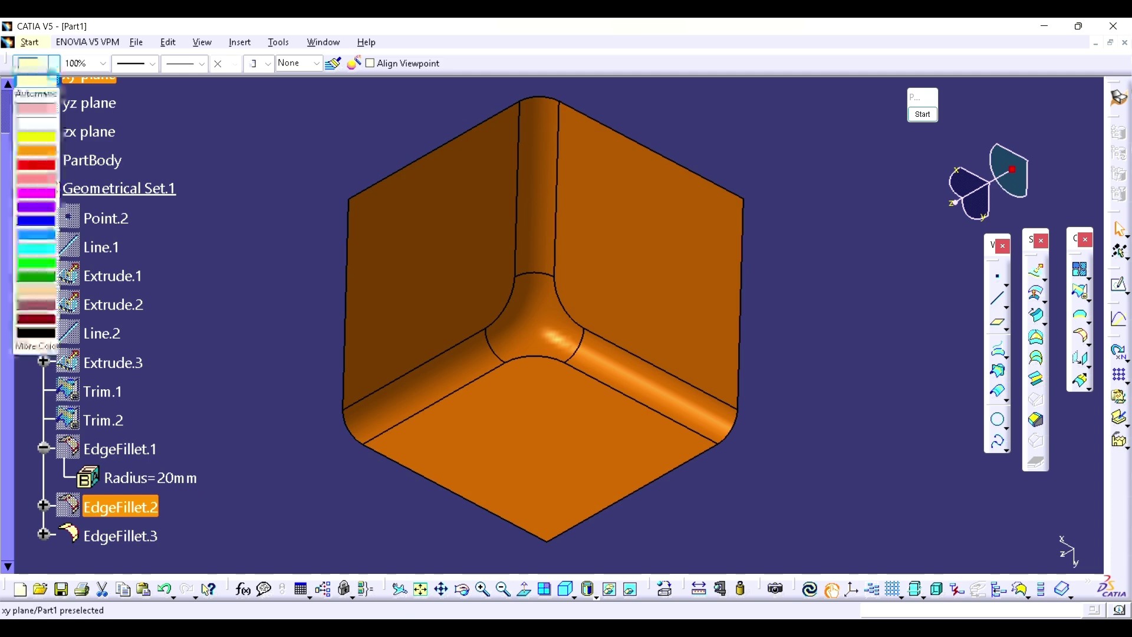
left_click(31, 139)
left_click(164, 399)
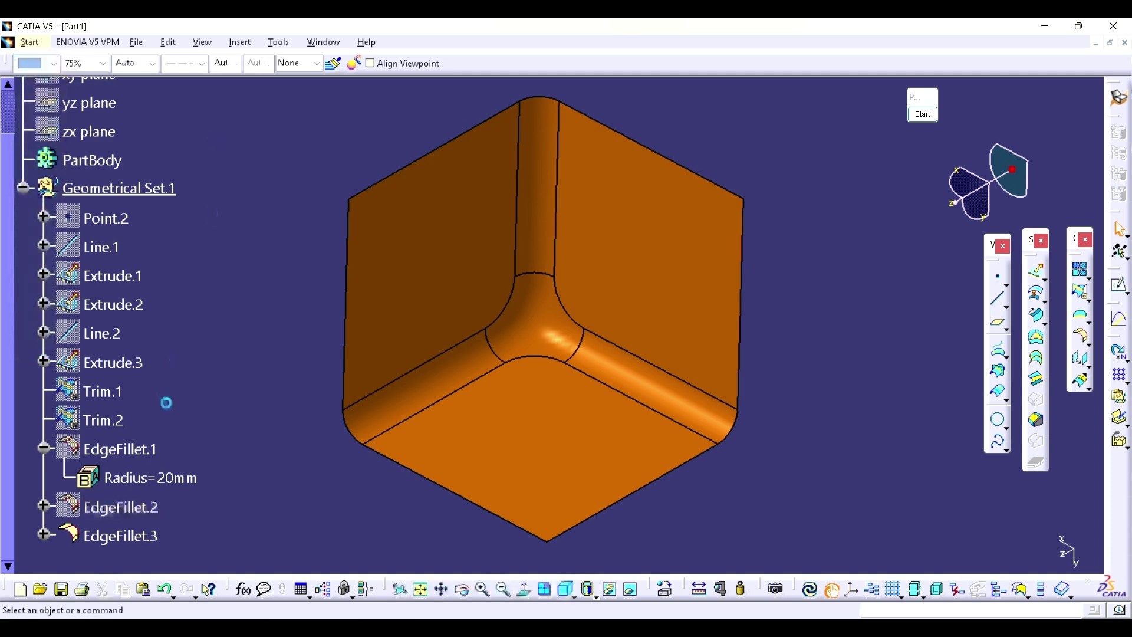
right_click(139, 508)
left_click(176, 246)
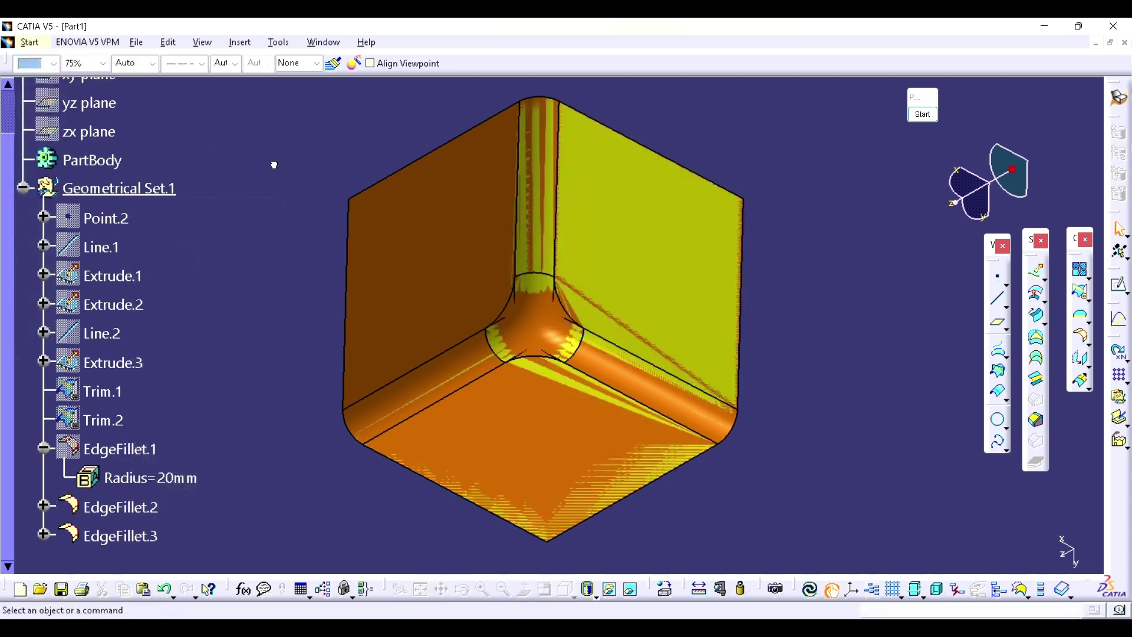
Edit EdgeFillet.3 and set its blend corner setback distance to 100 mm
middle_click_drag(619, 281, 594, 290)
middle_click_drag(567, 361, 324, 349)
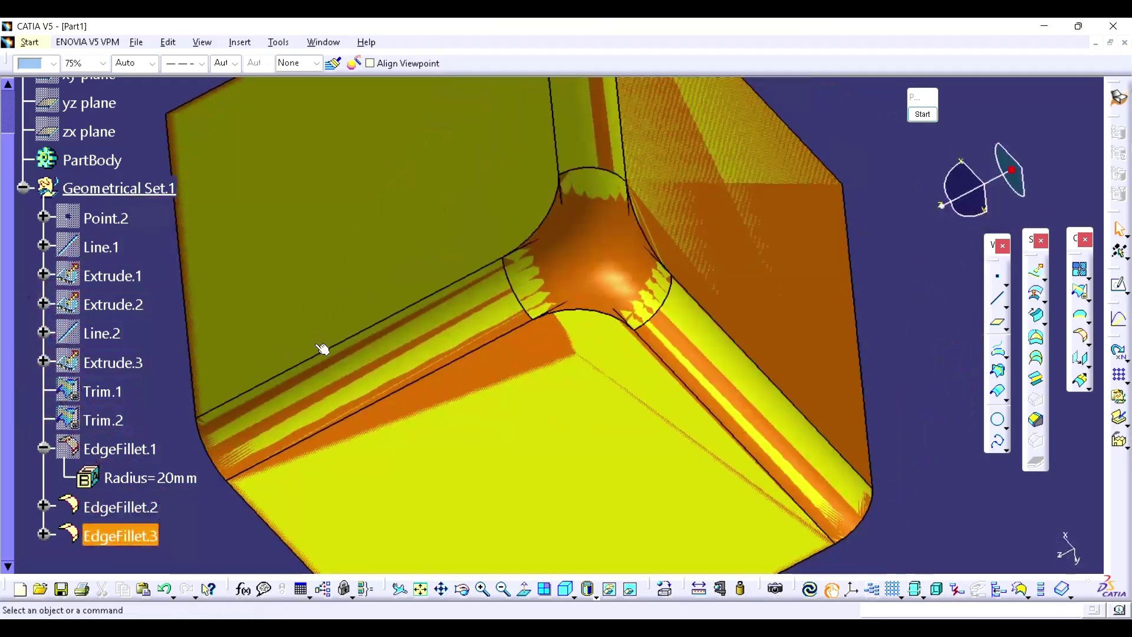
scroll(171, 409, "down", 3)
left_click(43, 386)
double_click(121, 387)
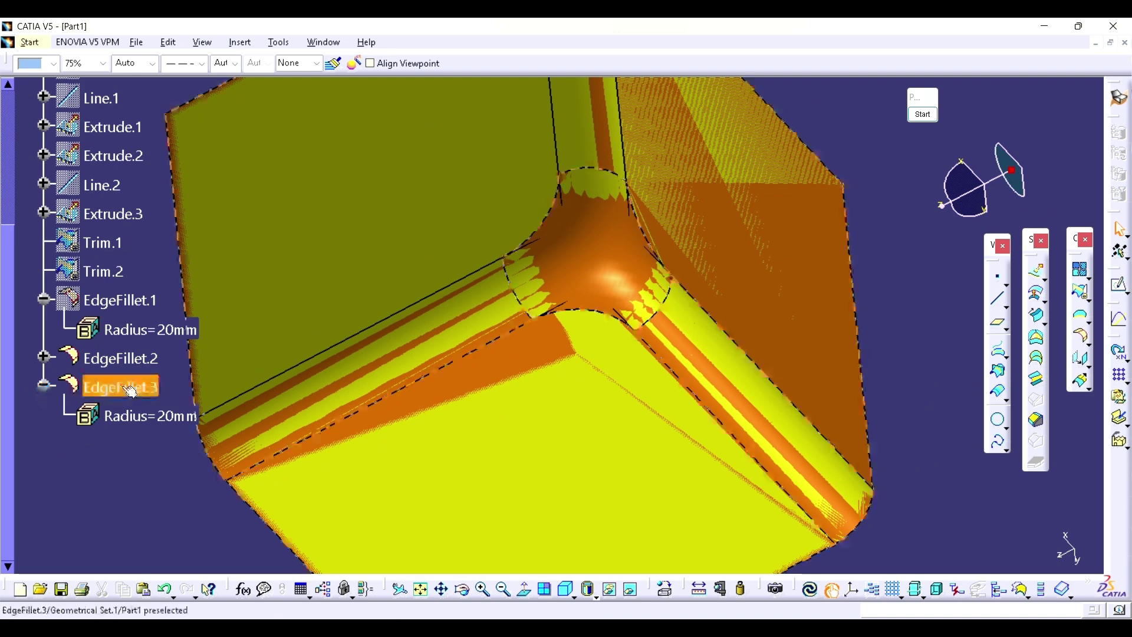
left_click(1002, 342)
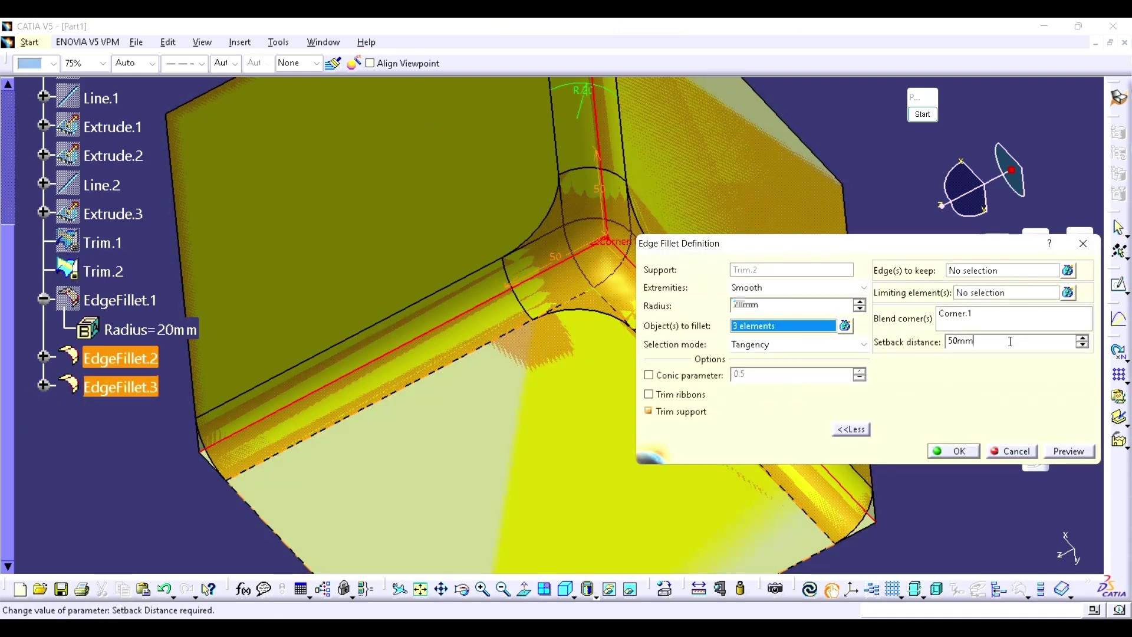
double_click(1002, 342)
type("100")
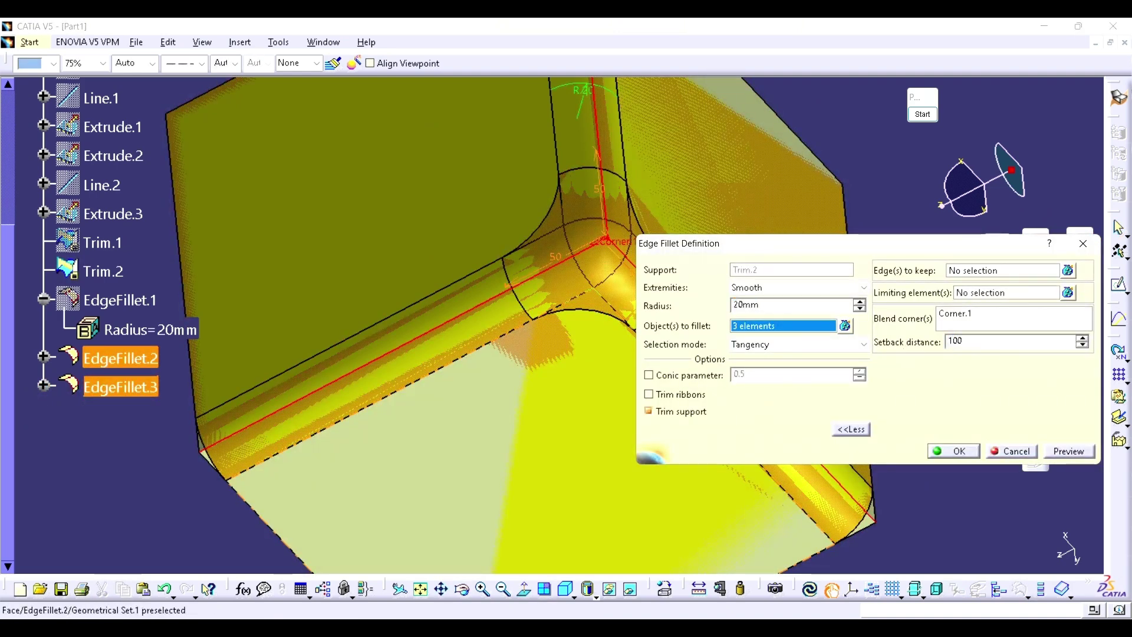
left_click(967, 457)
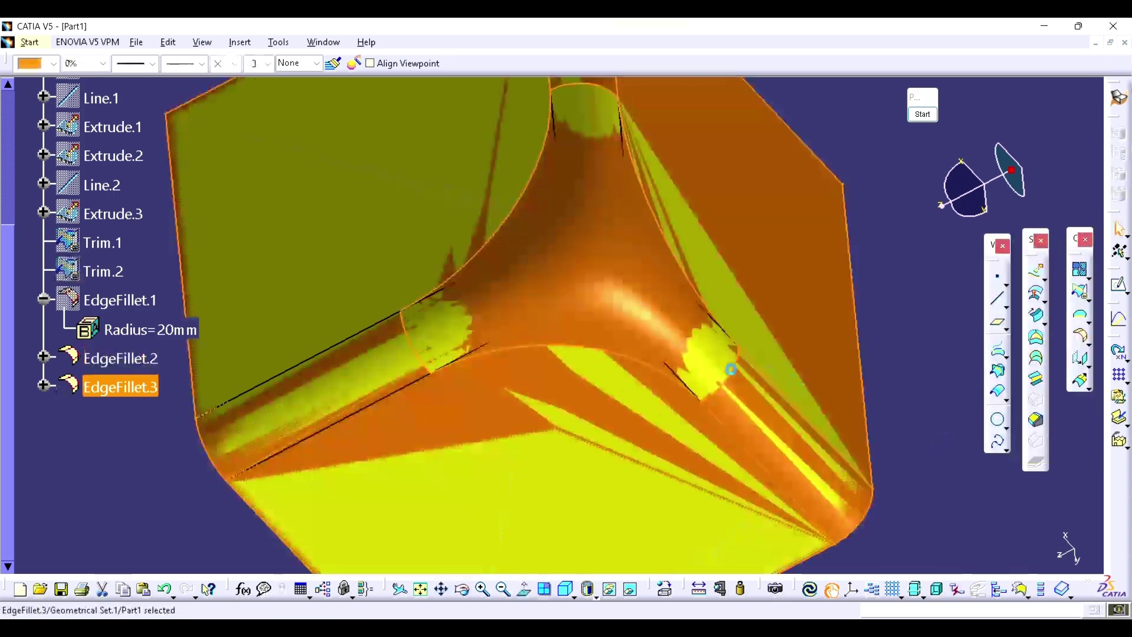
Hide EdgeFillet.2 so that only the blended corner fillet is shown
middle_click_drag(727, 366, 722, 442)
left_click(825, 362)
middle_click_drag(825, 362, 576, 330)
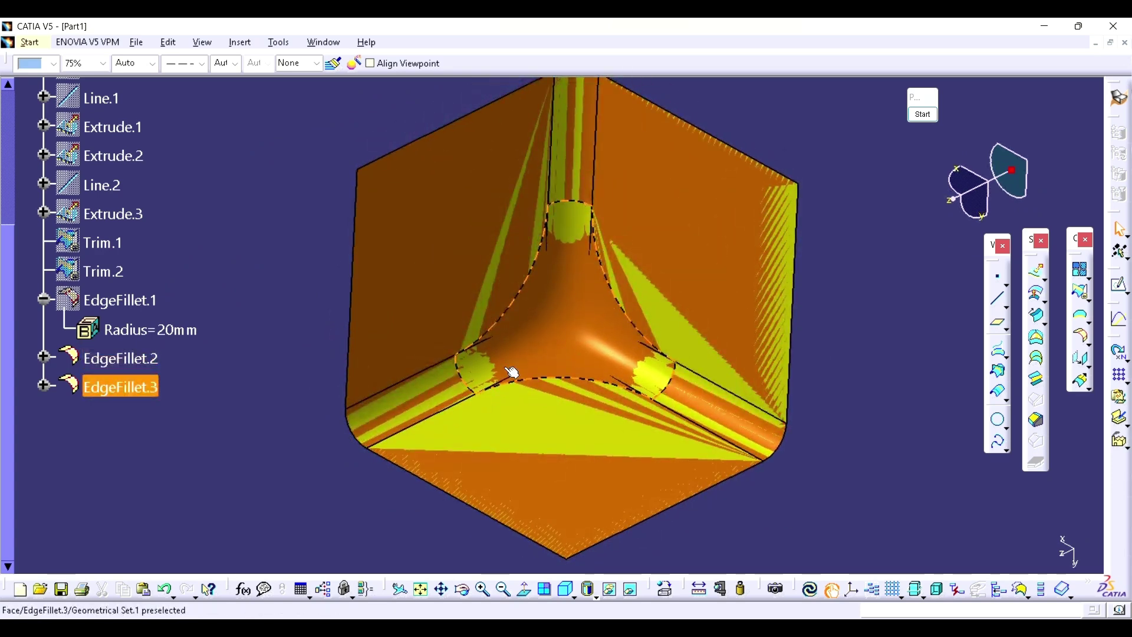
right_click(134, 357)
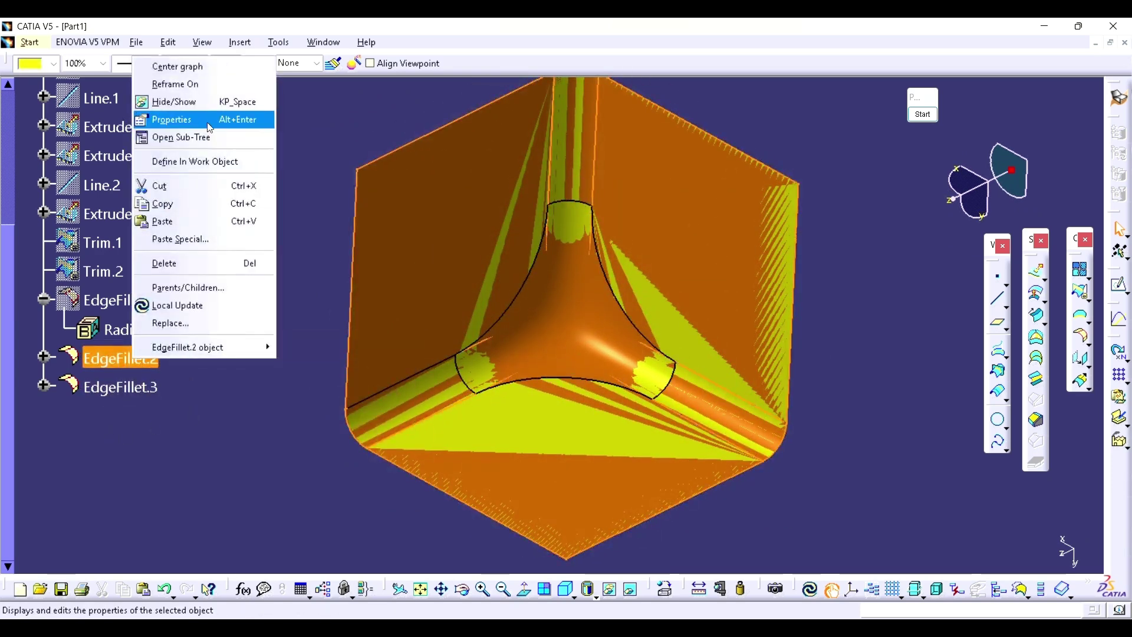
left_click(201, 102)
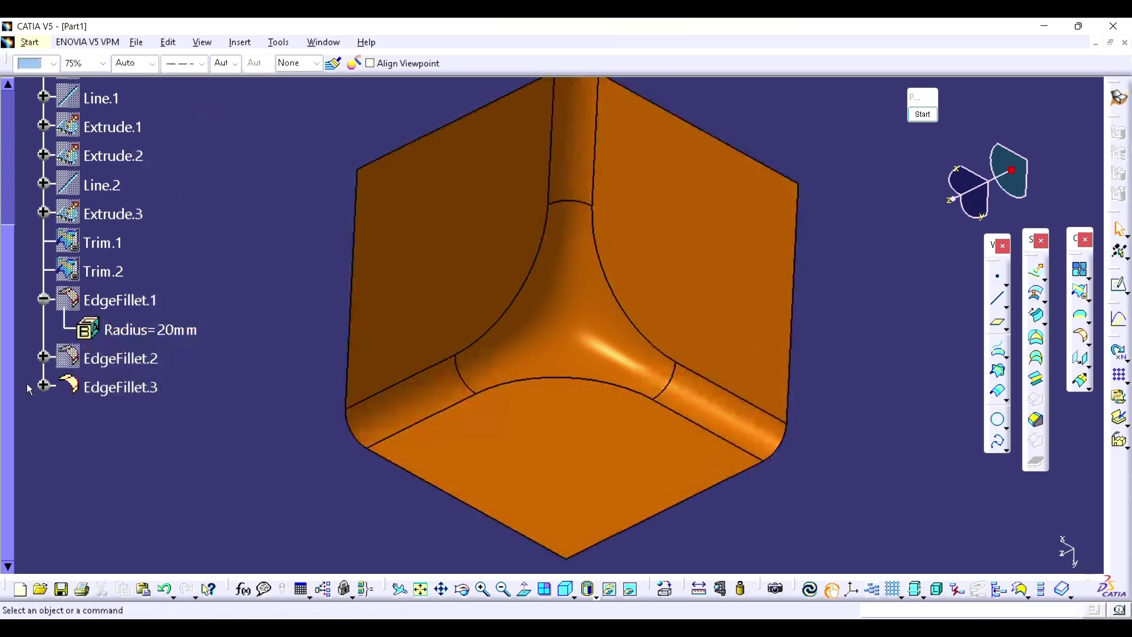
Edit EdgeFillet.3 and set the blend corner's setback distance along the lower-left inner edge to 80 mm
double_click(121, 386)
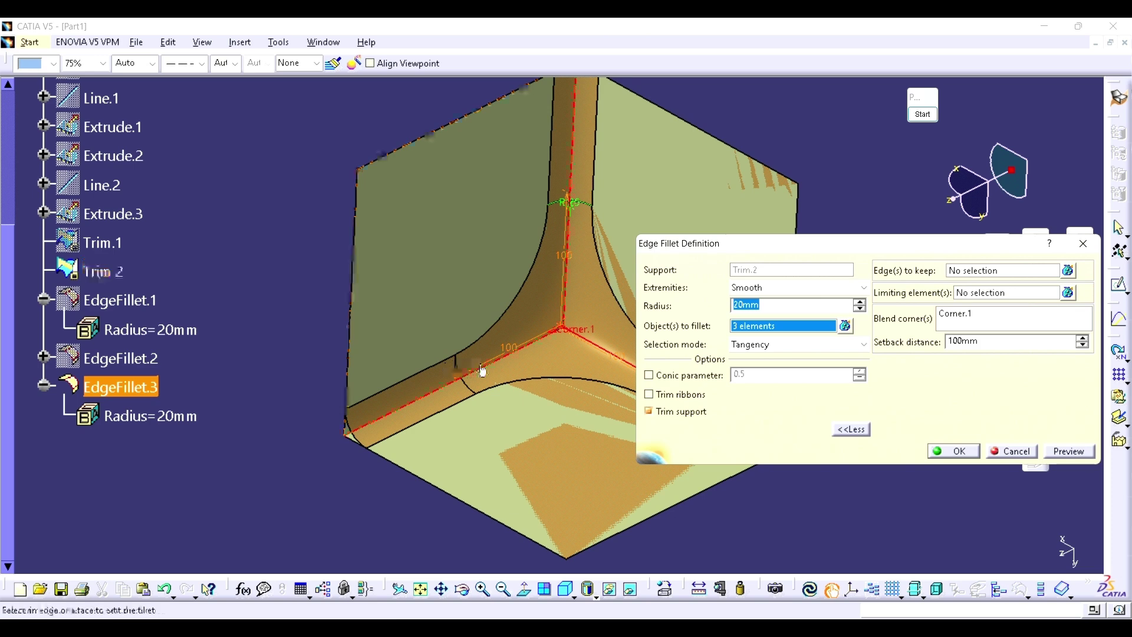
middle_click_drag(482, 370, 420, 356)
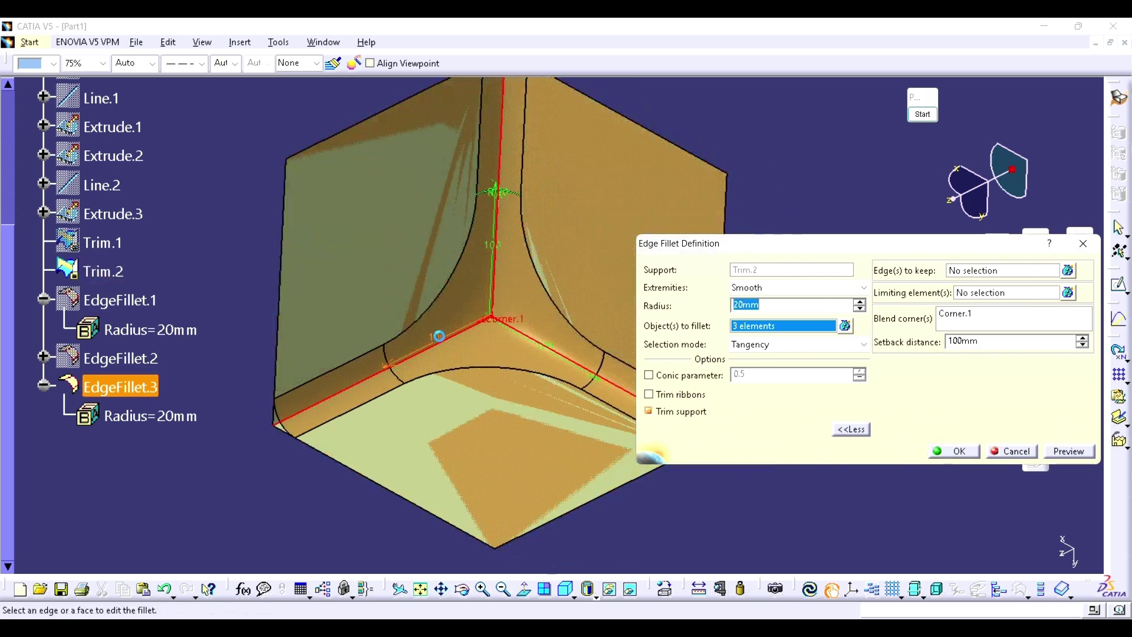
double_click(437, 336)
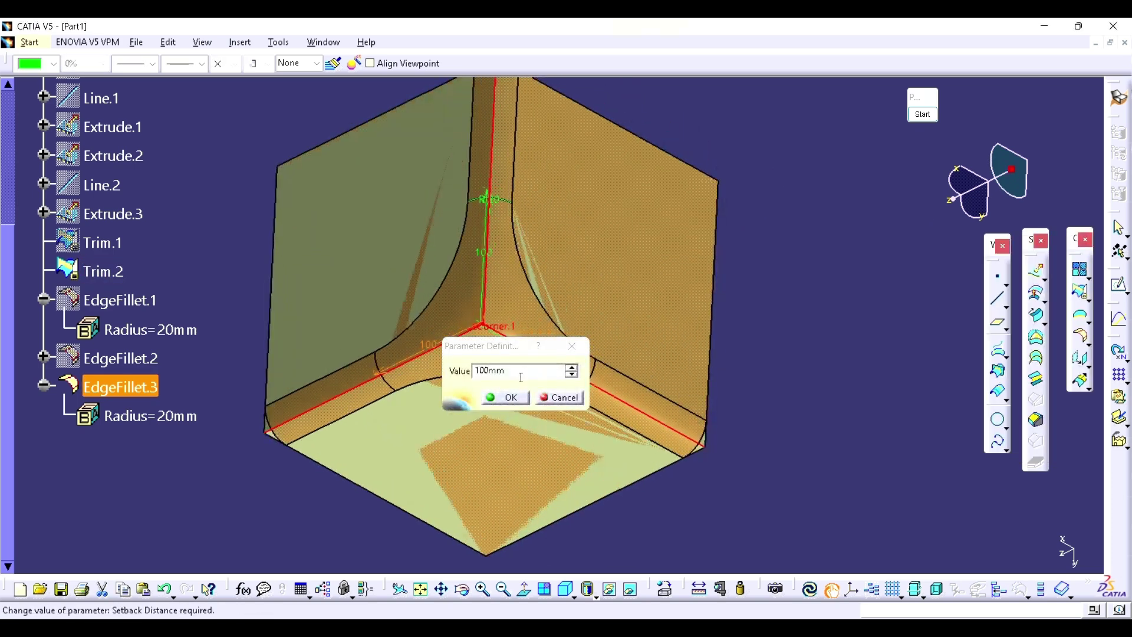
type("80")
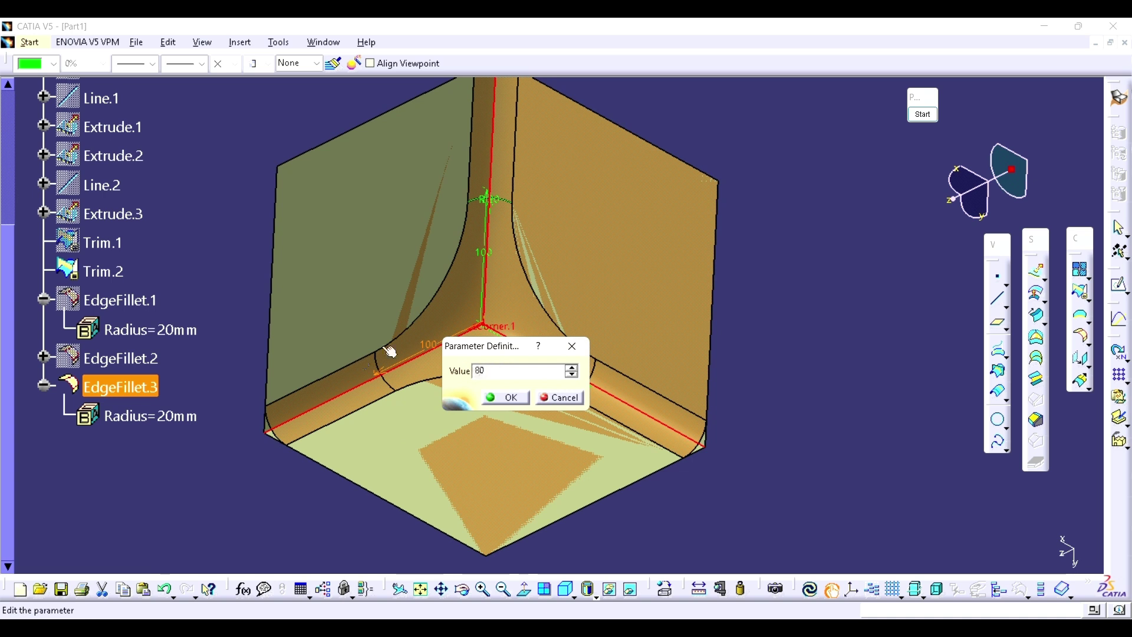
left_click(506, 399)
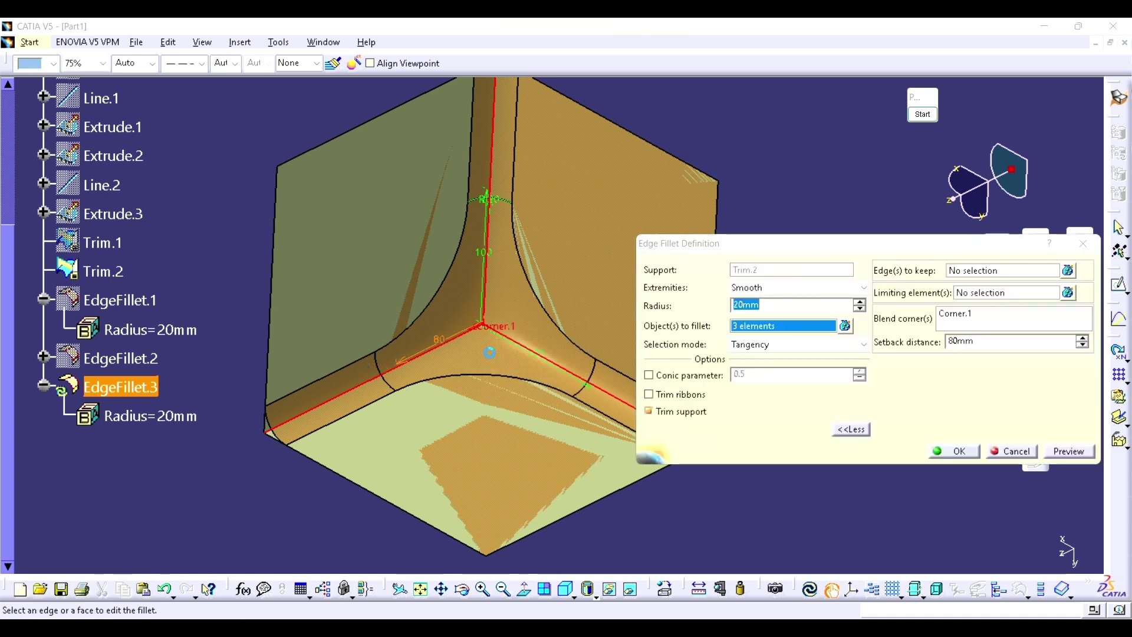
Set the blend corner setbacks to 50 mm along the vertical edge and 60 mm along the lower-right edge, and apply EdgeFillet.3
double_click(482, 253)
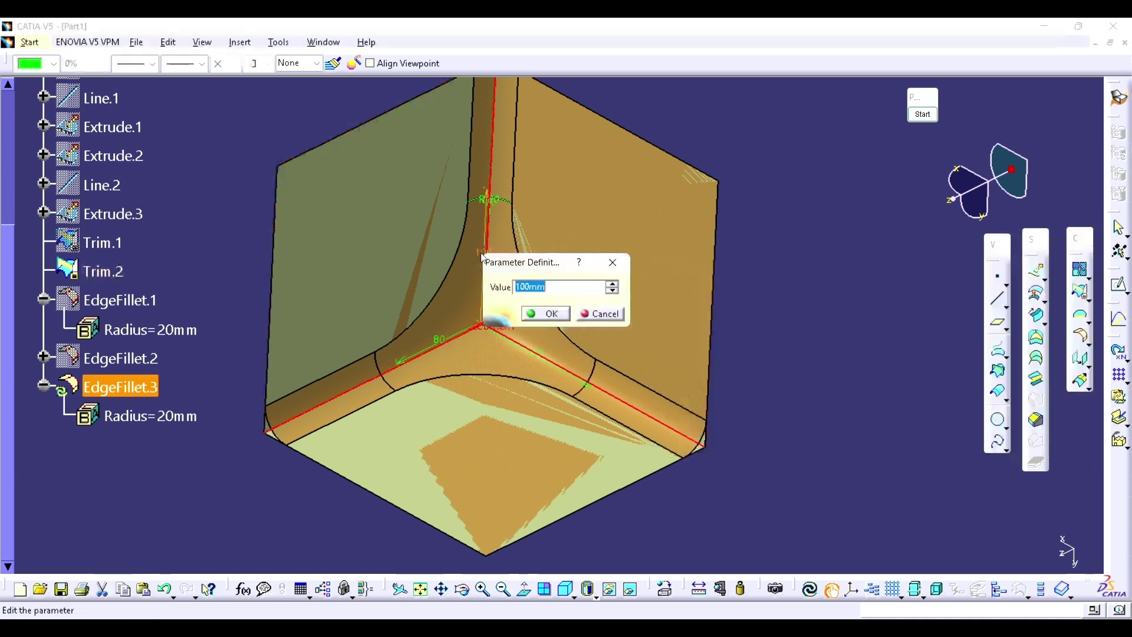
left_click(536, 313)
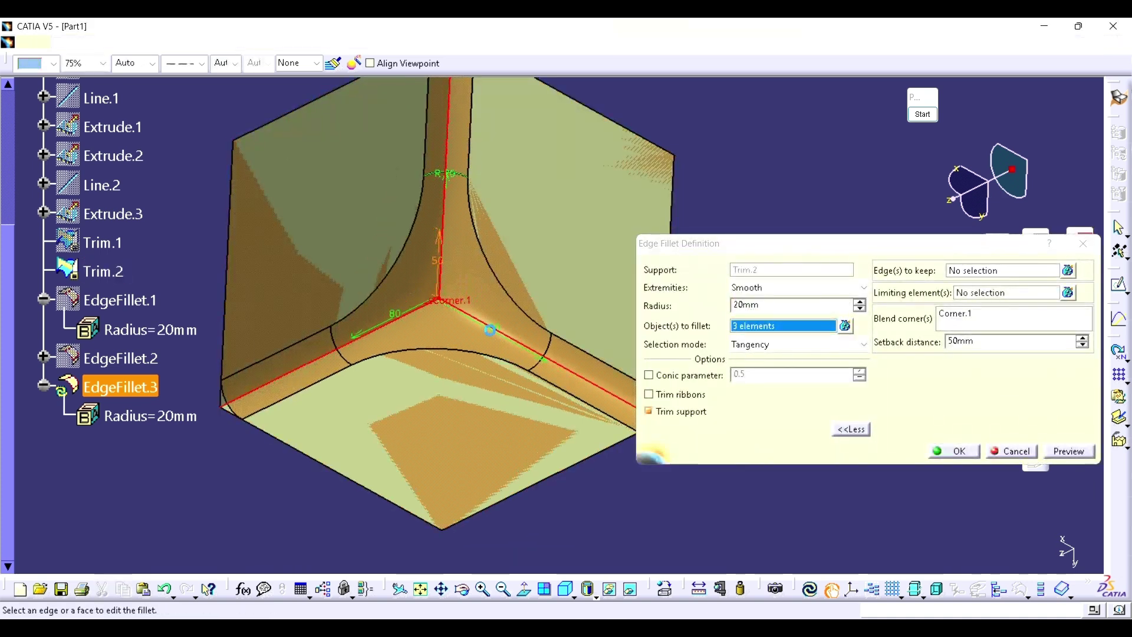
double_click(490, 330)
type("60")
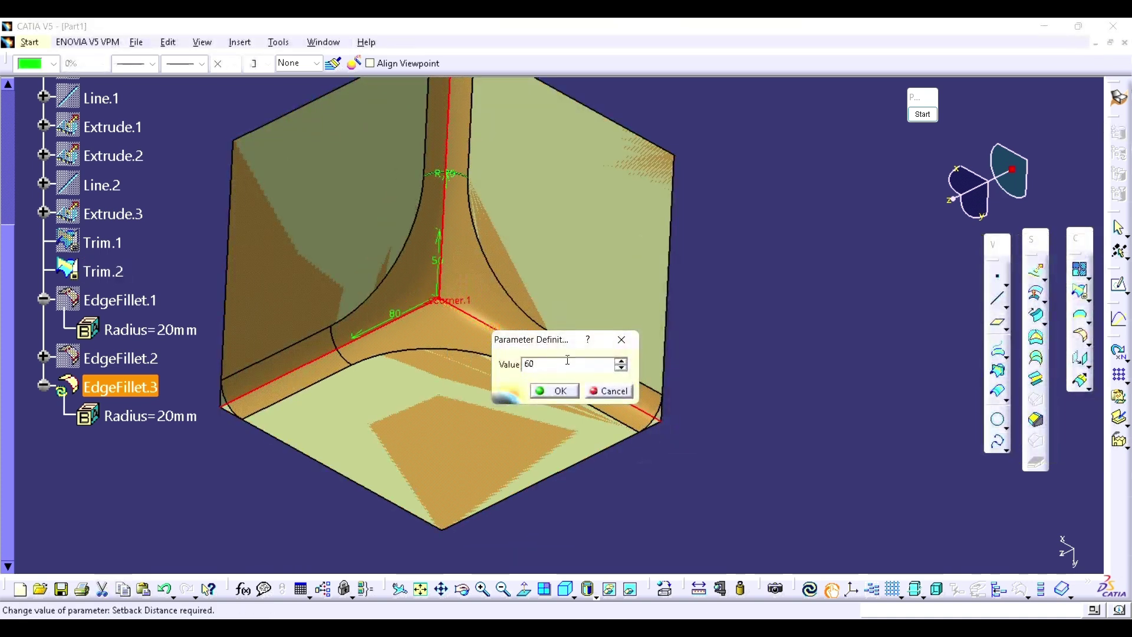
left_click(552, 390)
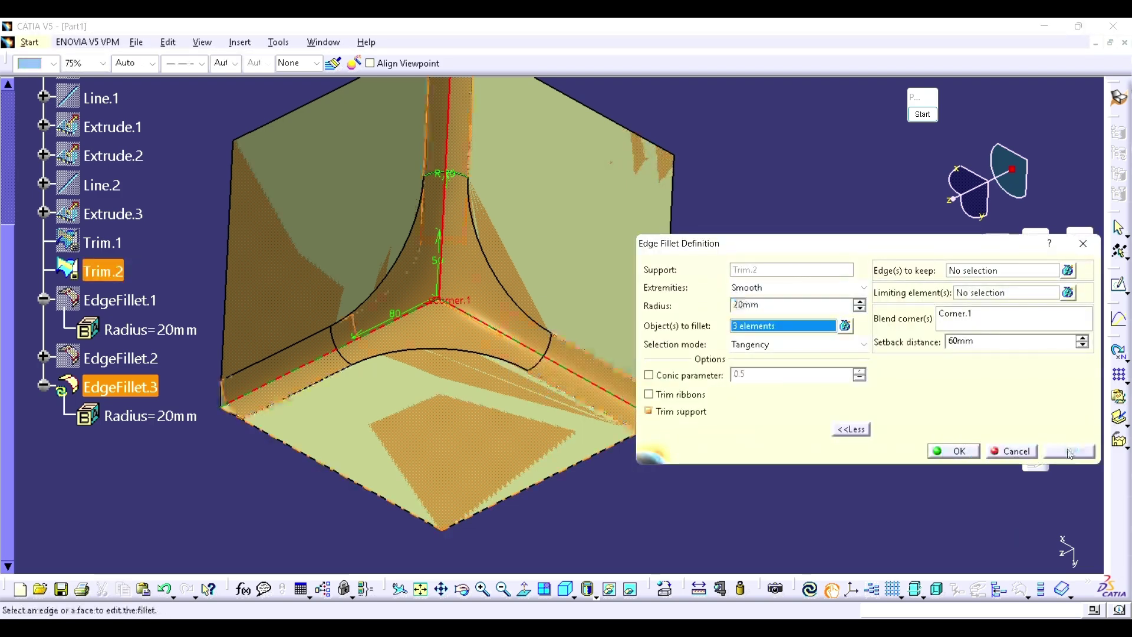
left_click(951, 452)
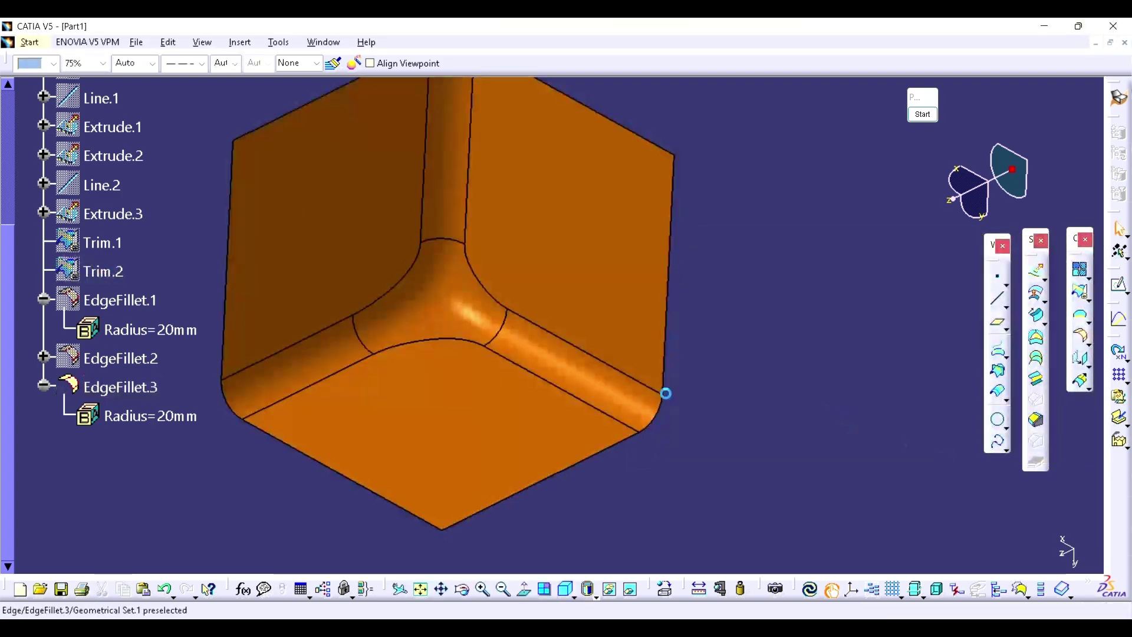
Hide EdgeFillet.3 and show the unfilleted Trim.2 surface
middle_click_drag(434, 336, 505, 364)
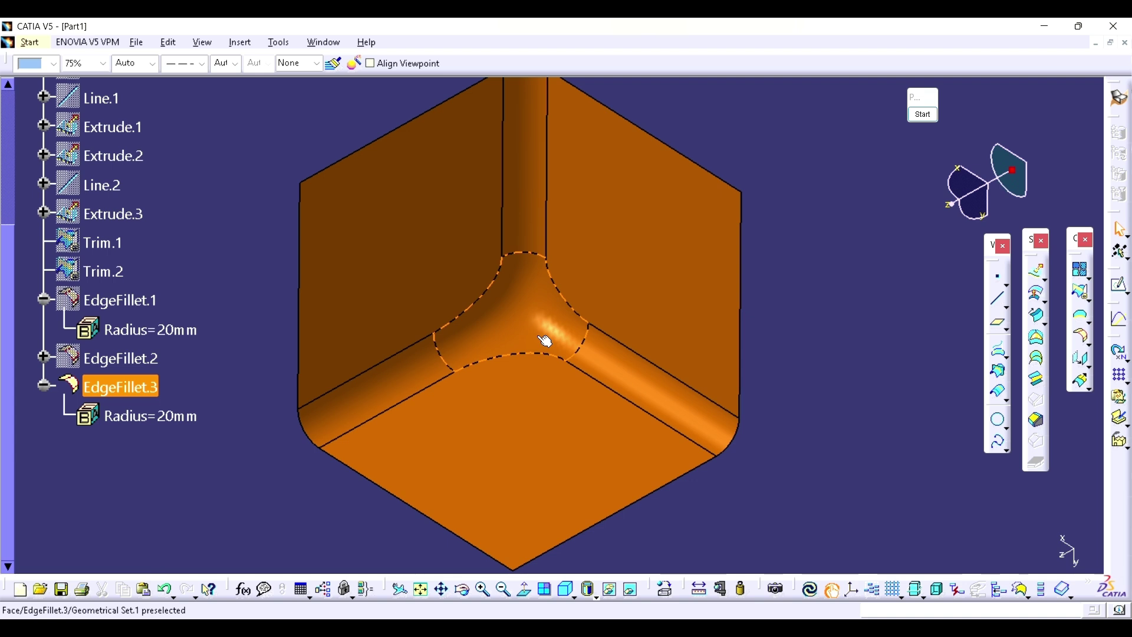
middle_click_drag(547, 341, 441, 384)
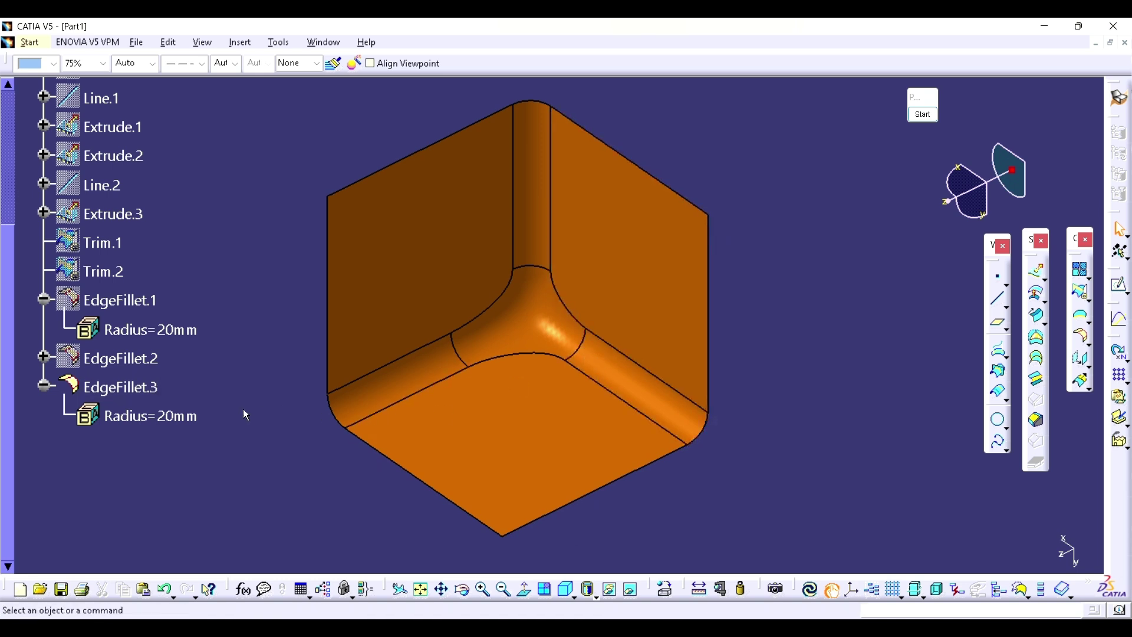
right_click(135, 397)
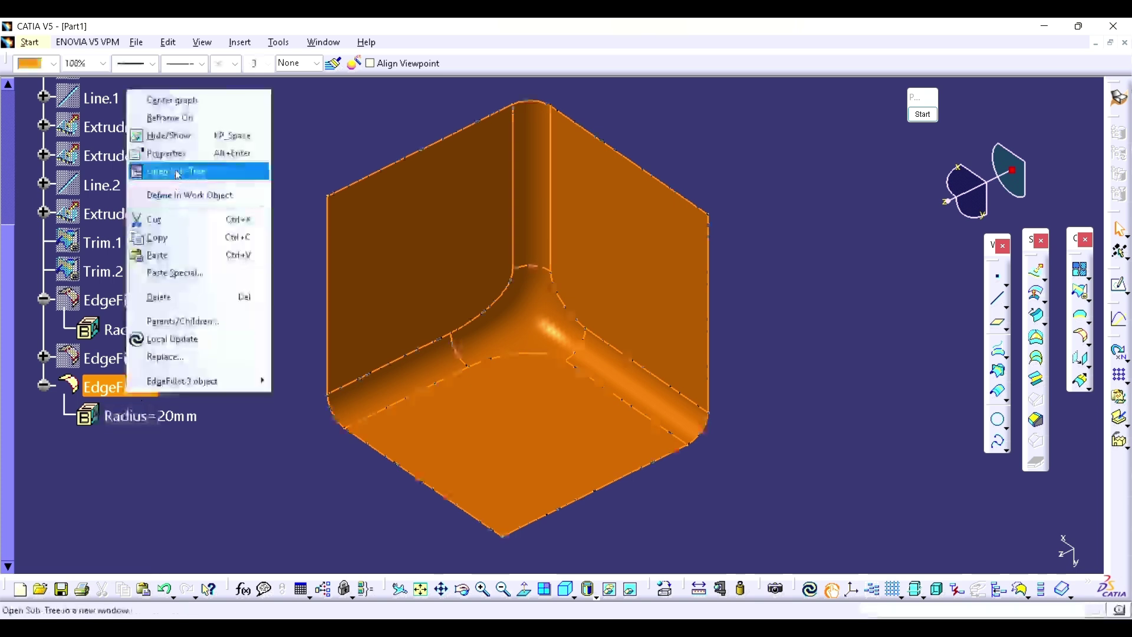
left_click(178, 141)
right_click(96, 270)
left_click(134, 318)
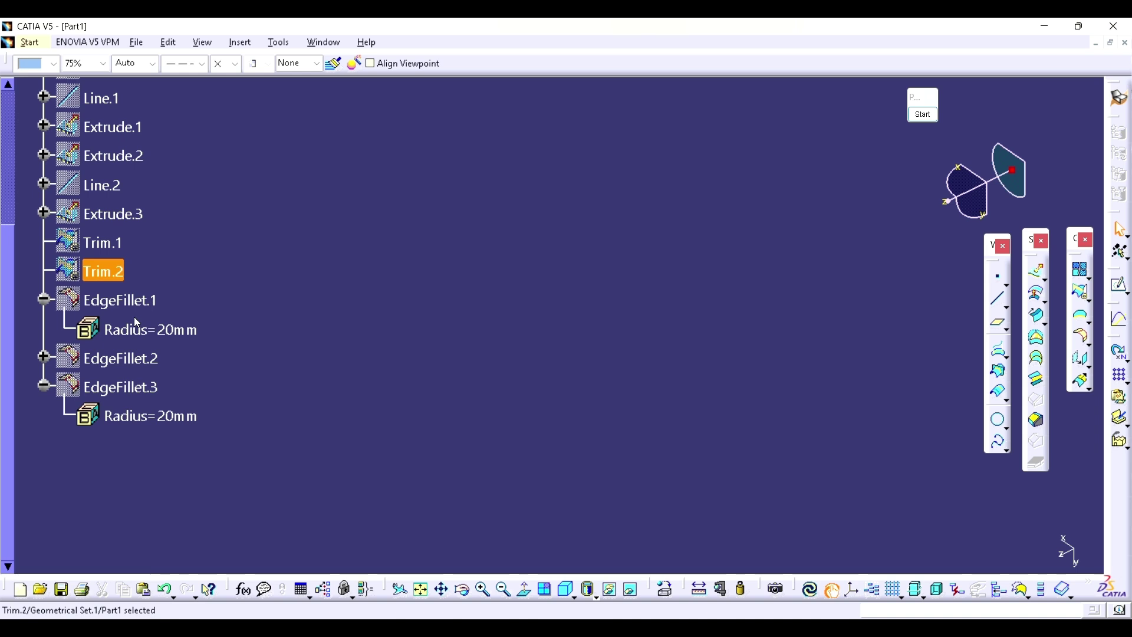
middle_click_drag(577, 373, 791, 336)
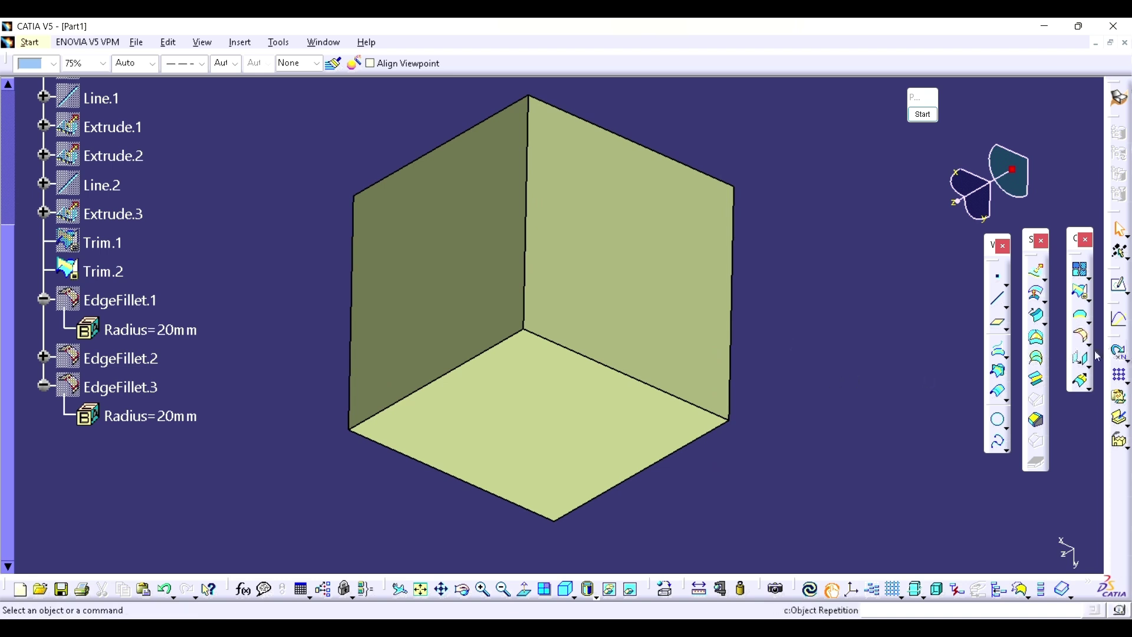
left_click(1044, 363)
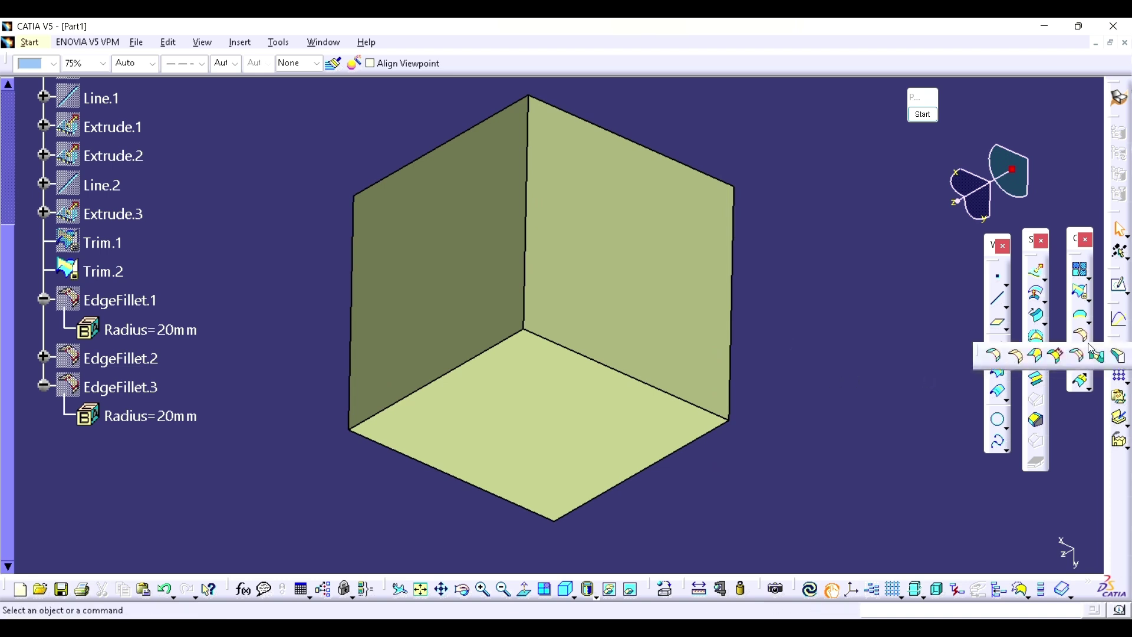
left_click(1037, 357)
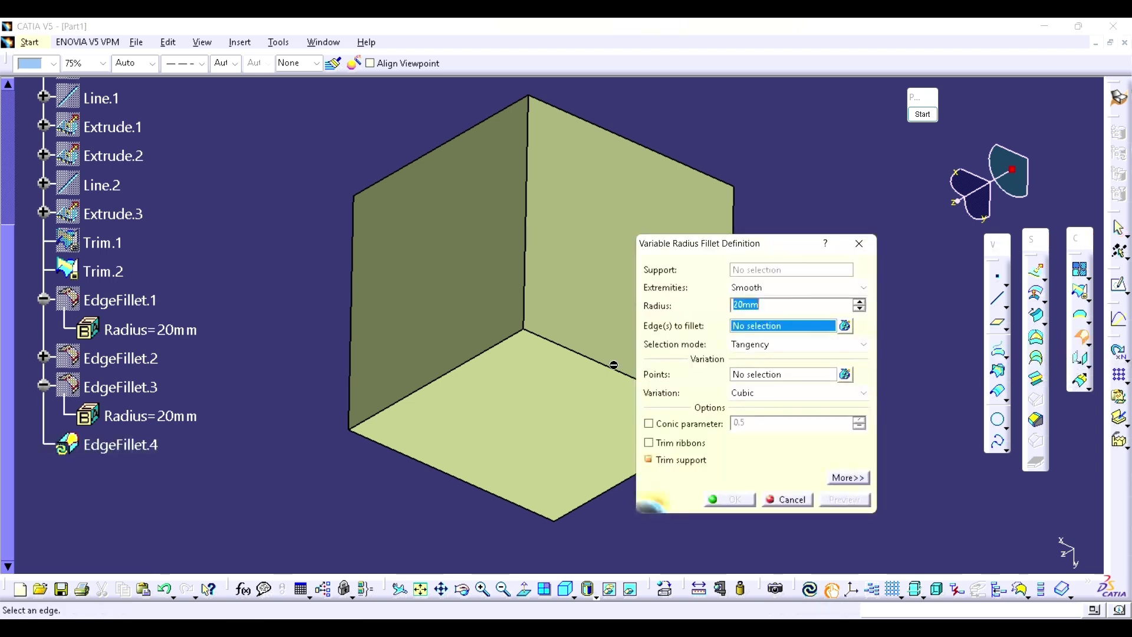
middle_click_drag(552, 357, 433, 370)
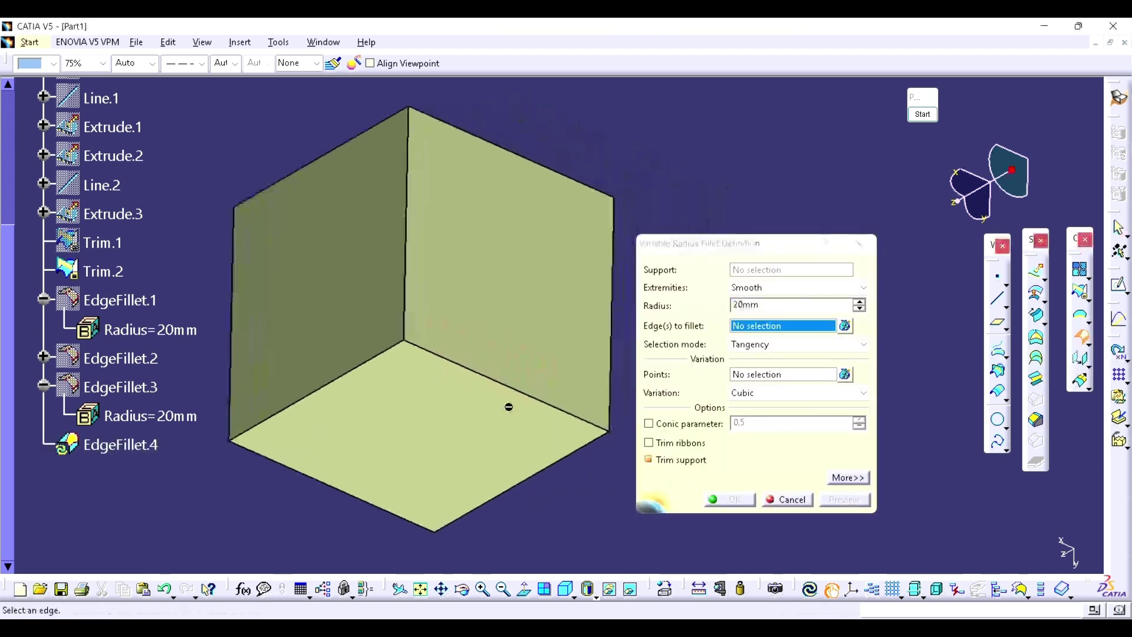
left_click(847, 477)
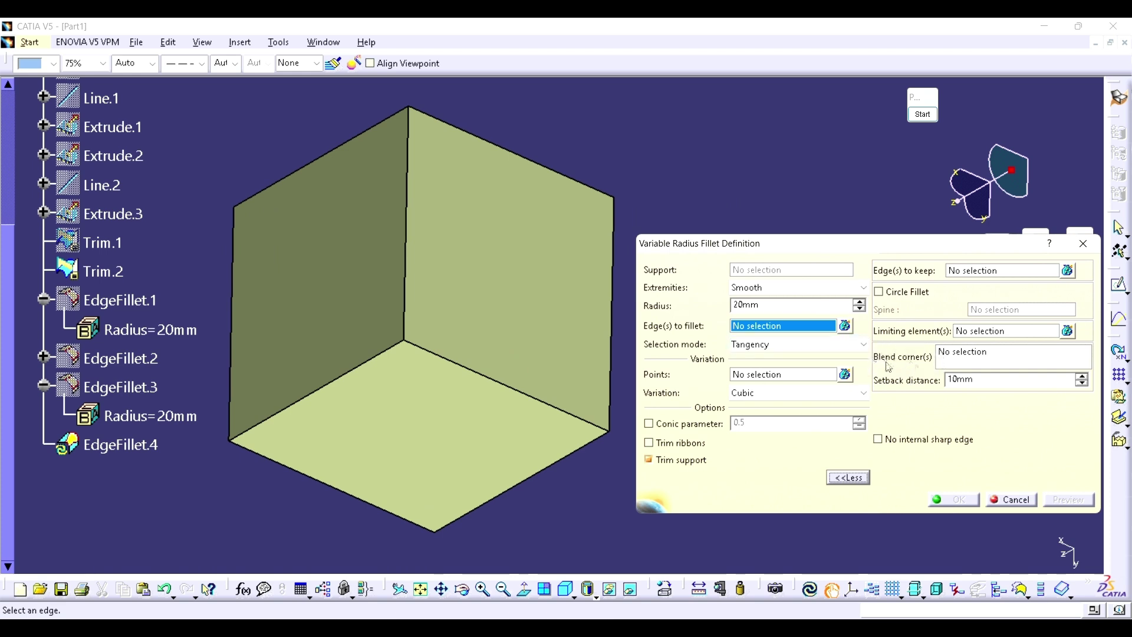
right_click(980, 355)
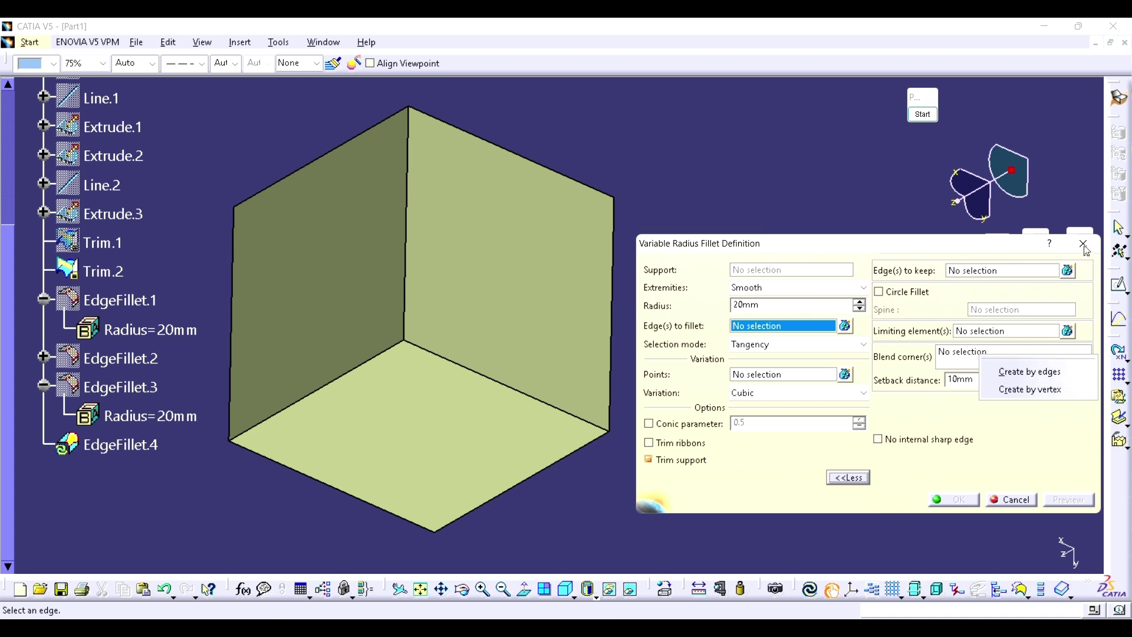
left_click(1038, 372)
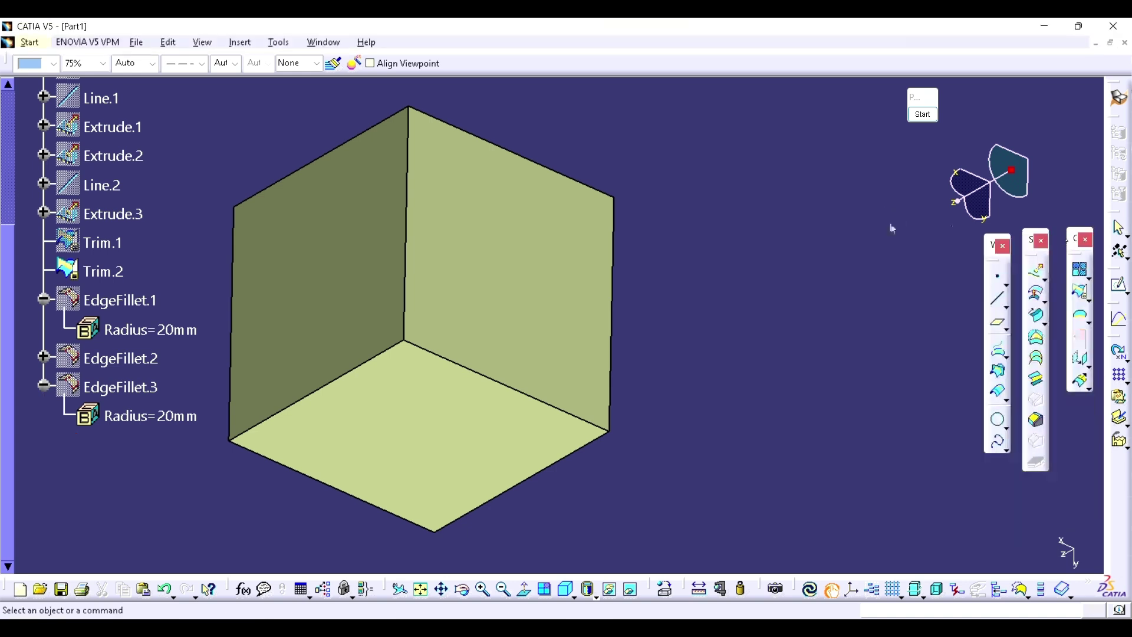
Start a Variable Fillet on the three inner edges of Trim.2 and open the creation options for its blend corner
left_click(412, 284)
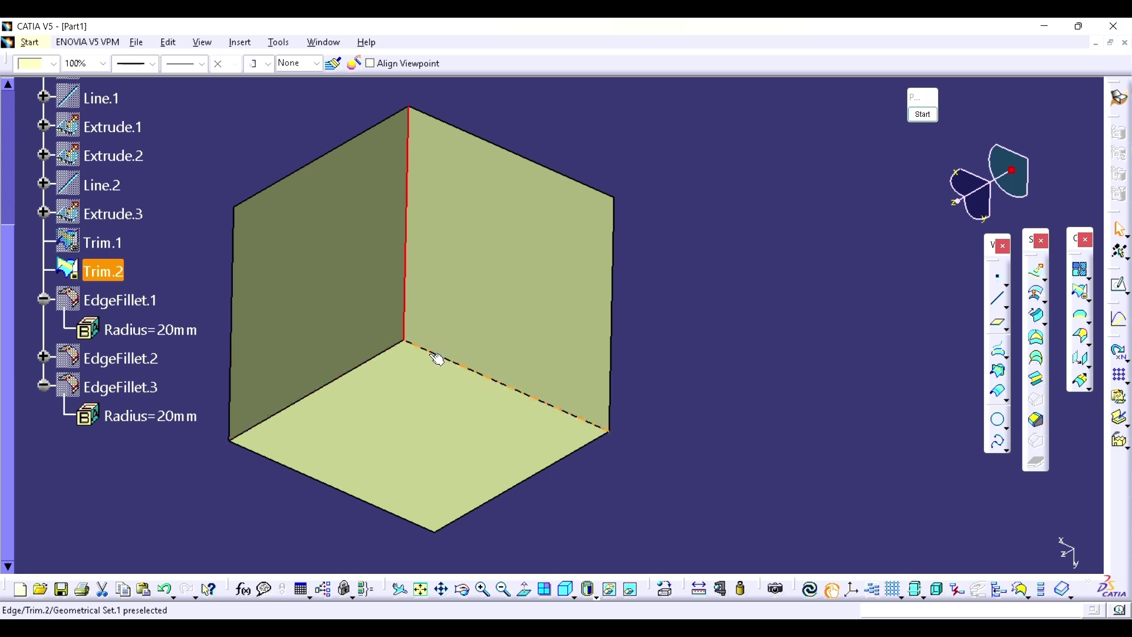
left_click(374, 360, "ctrl")
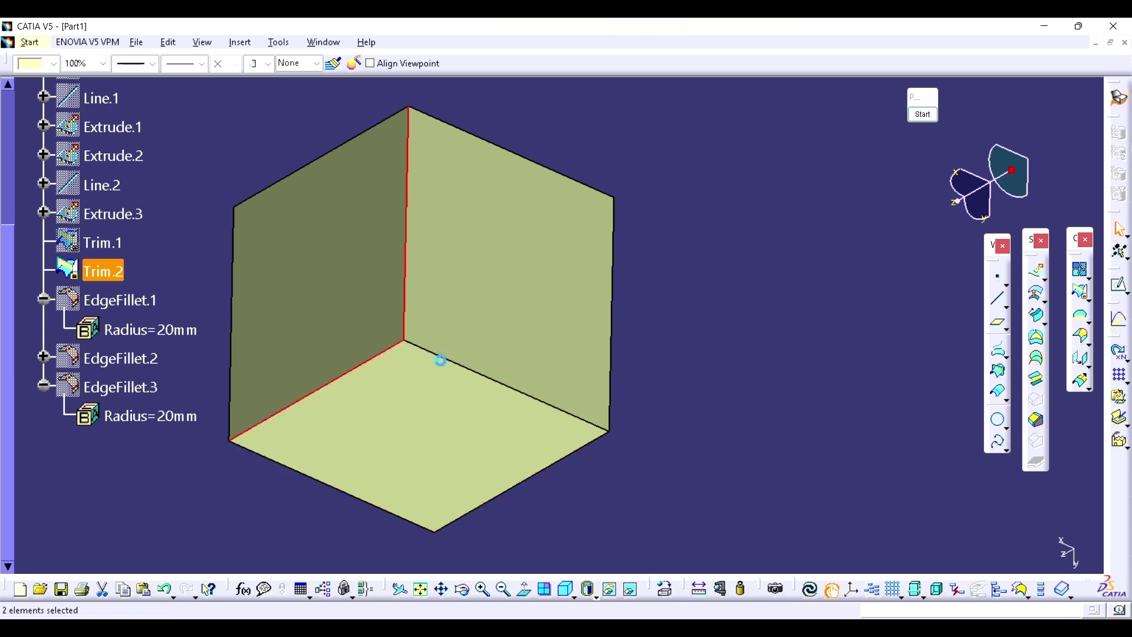
left_click(441, 359, "ctrl")
left_click(1084, 338)
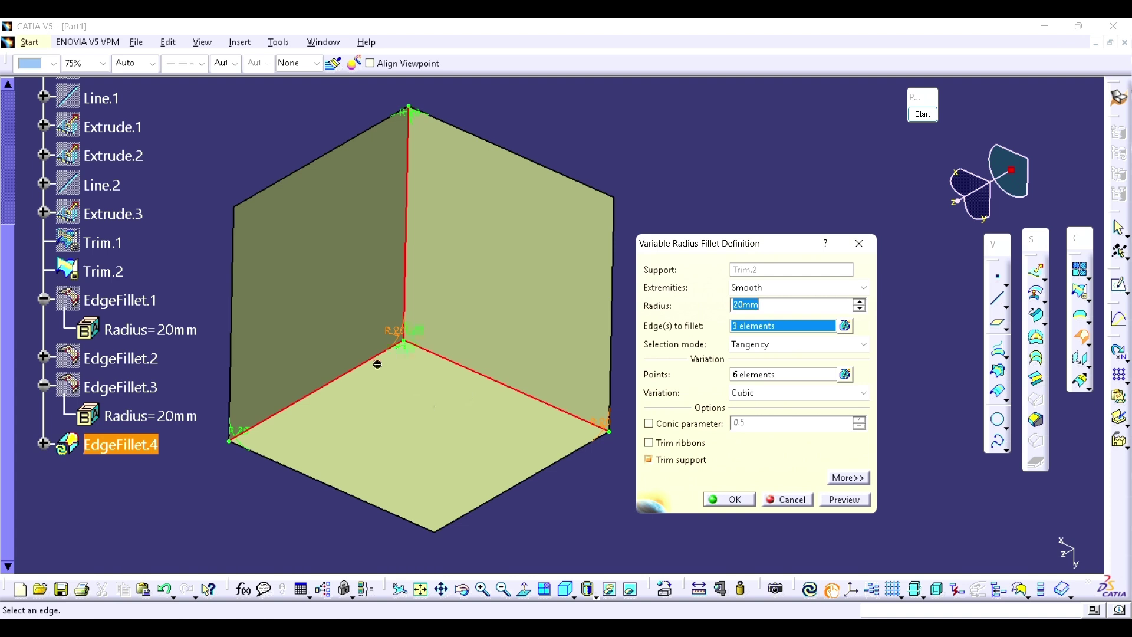
left_click(858, 479)
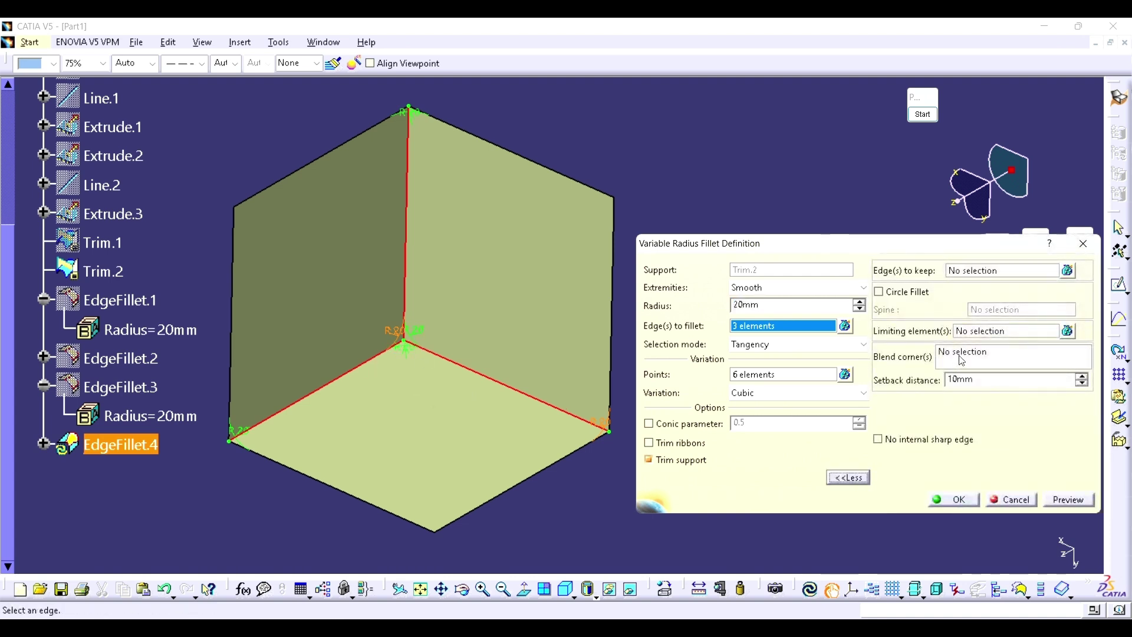
right_click(962, 360)
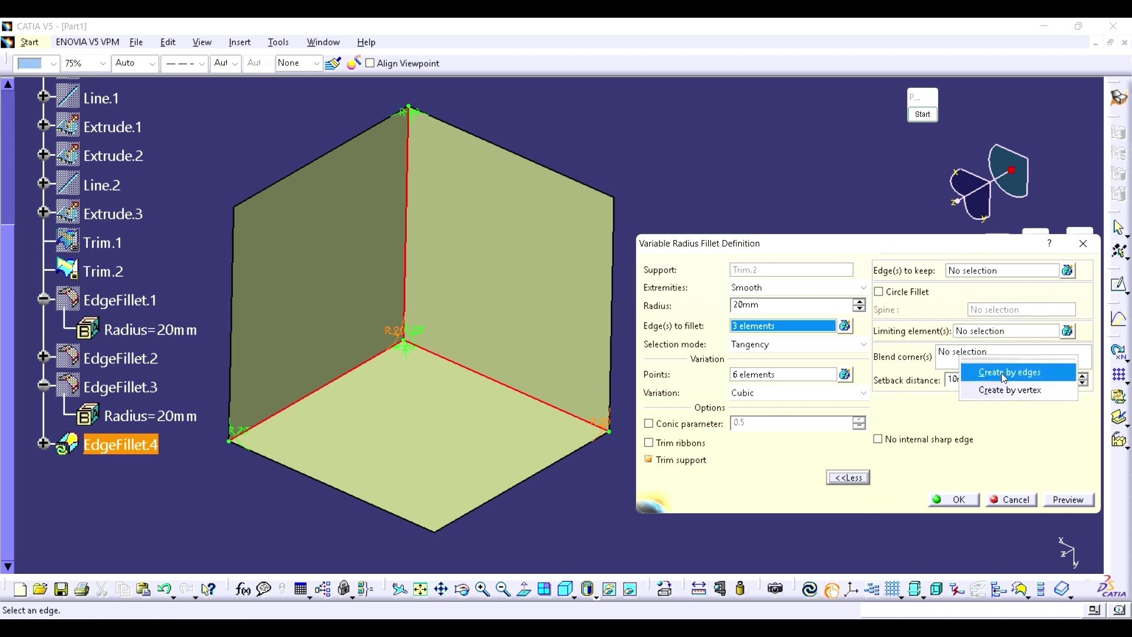
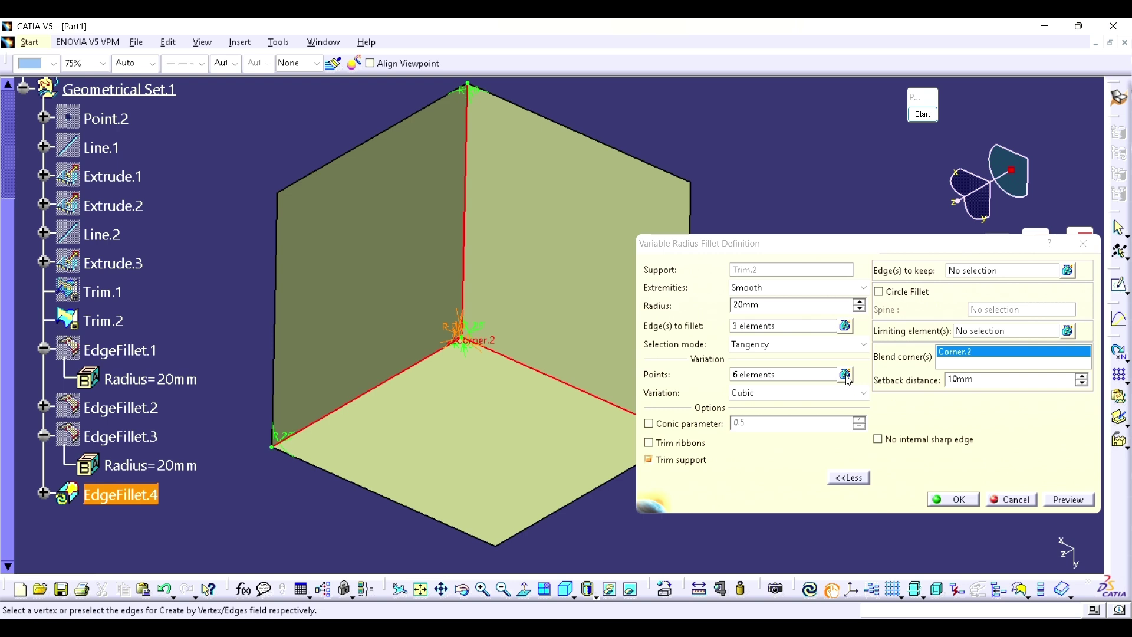
Remove all six default radius variation points from the variable fillet
left_click(846, 375)
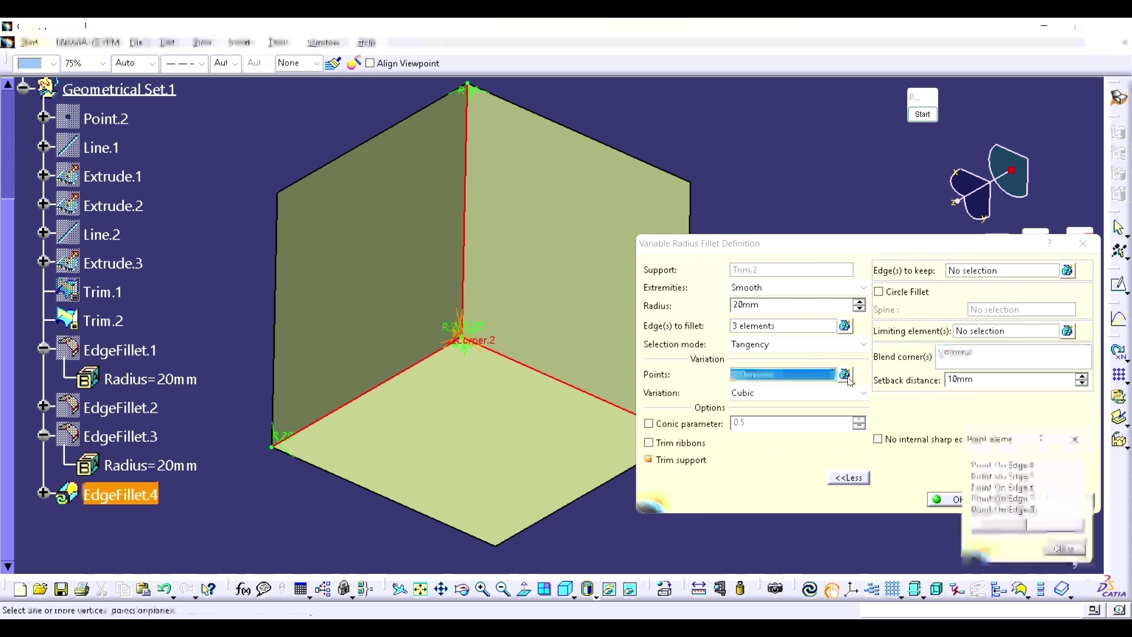
left_click(1027, 466)
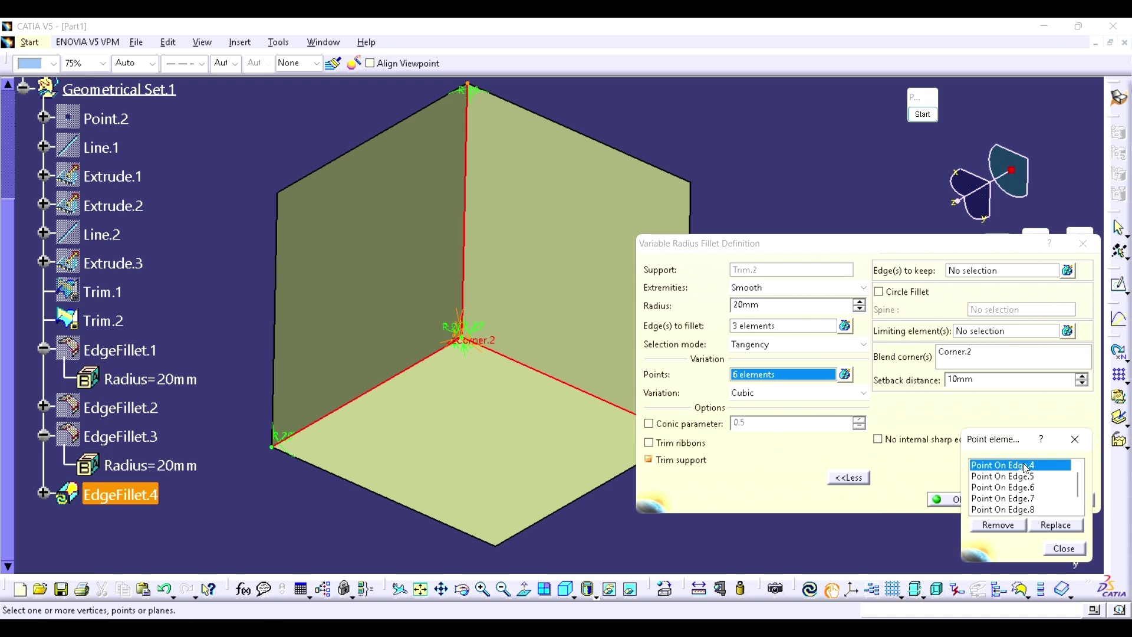
left_click_drag(1078, 485, 1079, 501)
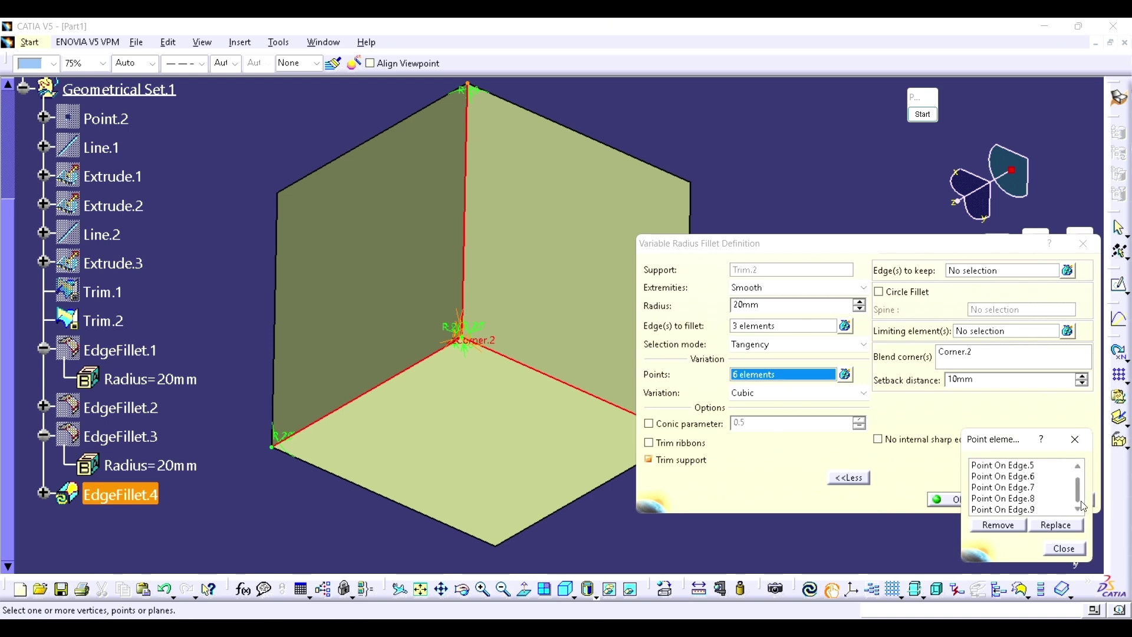
left_click(1021, 509, "shift")
left_click(1005, 529)
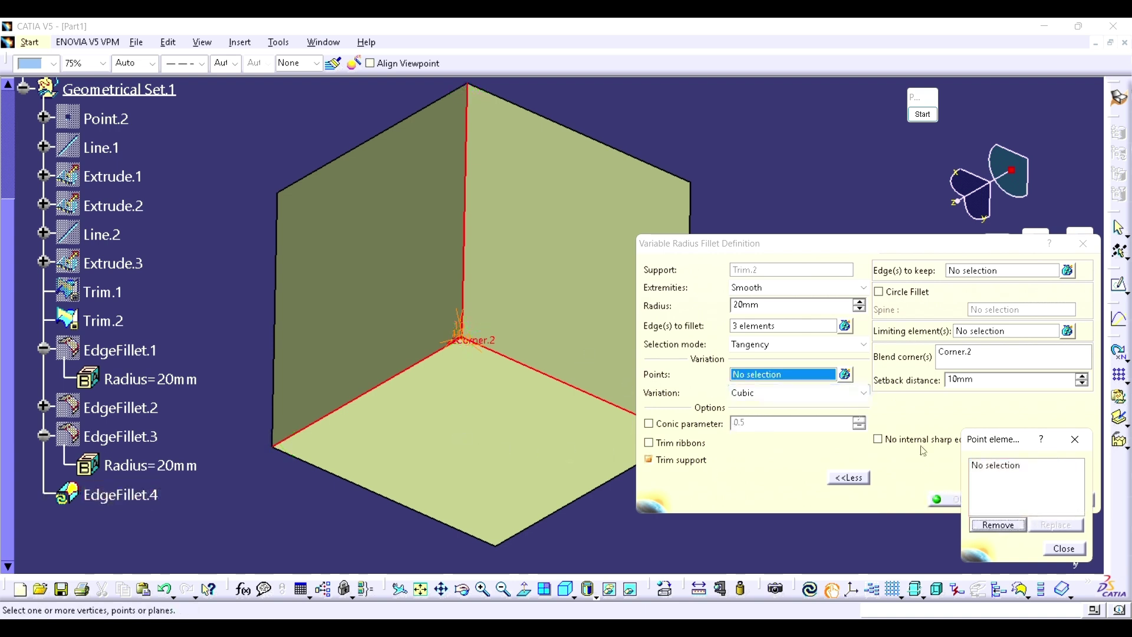
Place one radius variation point partway along each of the three inner edges of Trim.2
left_click(472, 211)
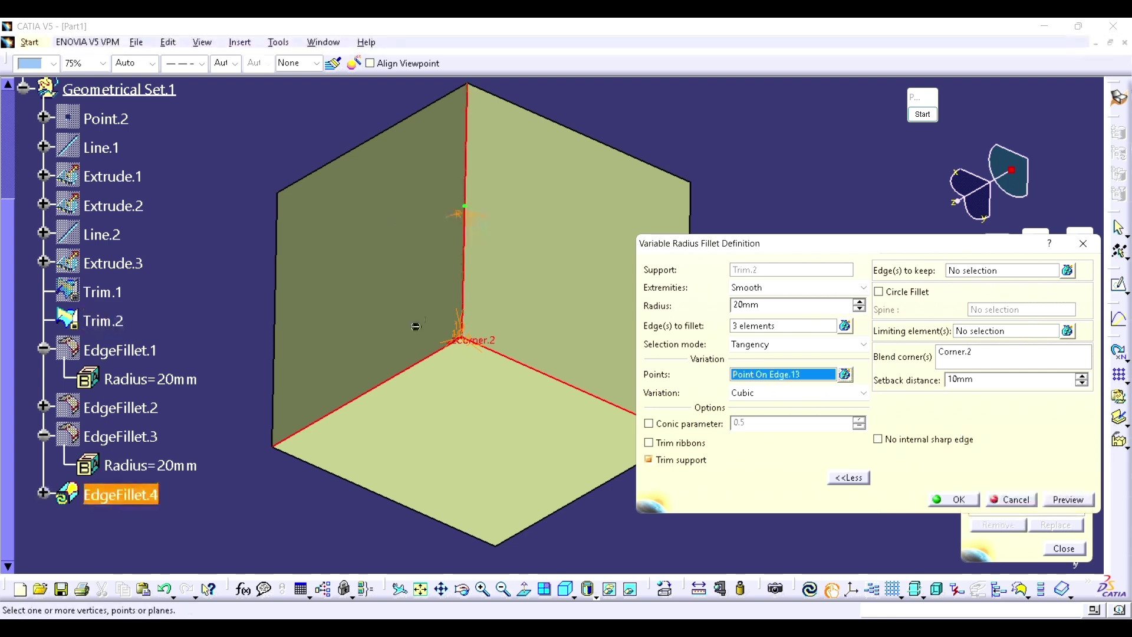
left_click(373, 391)
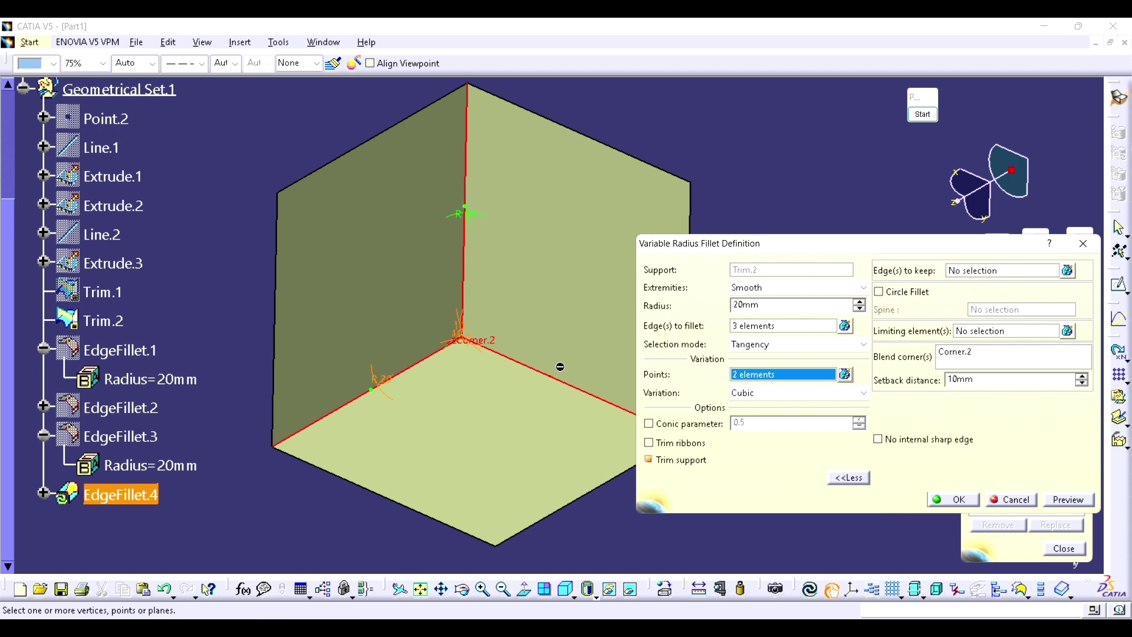
left_click(564, 382)
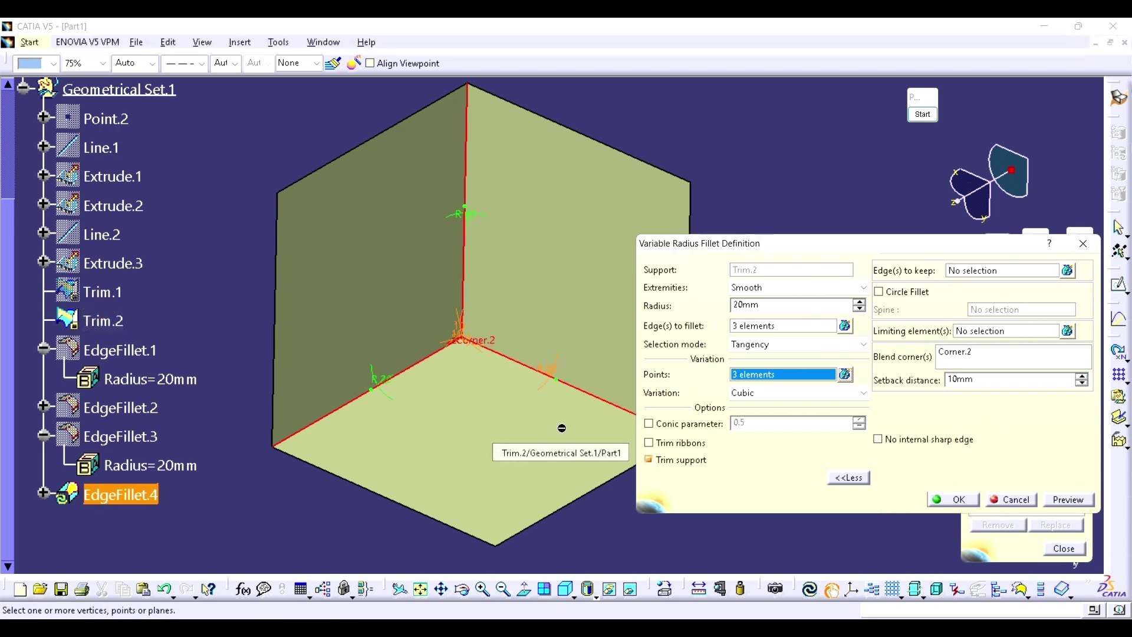
Set the blend corner's setback distance to 50 mm and preview the variable fillet
double_click(961, 379)
type("50")
left_click(1078, 500)
Set the radius to 30 mm at the vertical edge's point and 25 mm at the lower-left edge's point, and apply the variable fillet
middle_click_drag(490, 391, 528, 384)
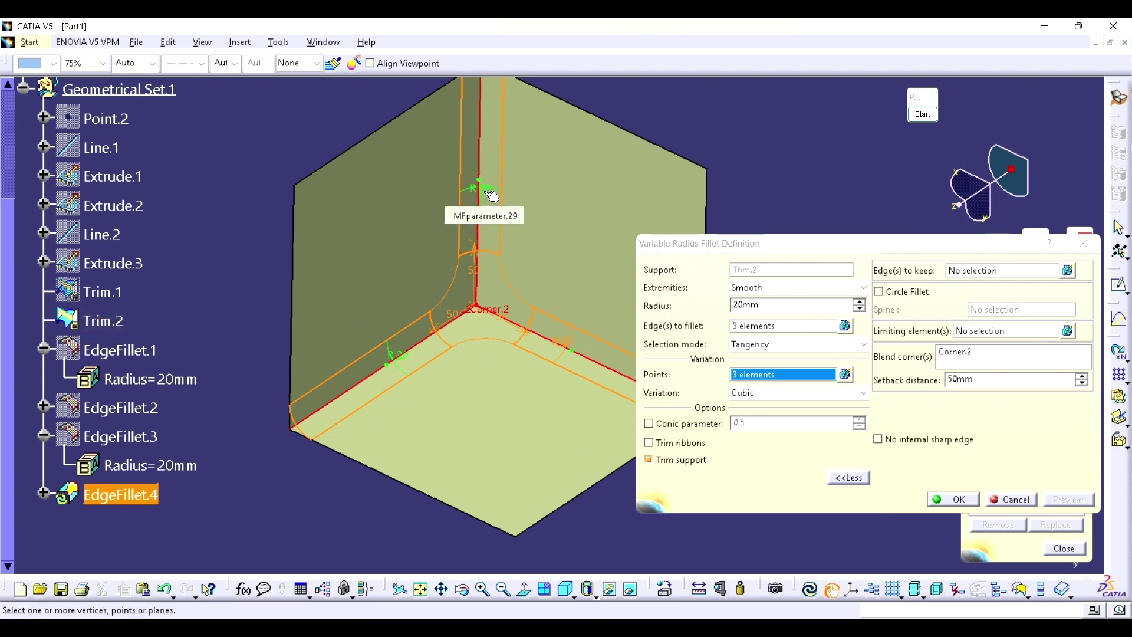
double_click(492, 197)
type("30")
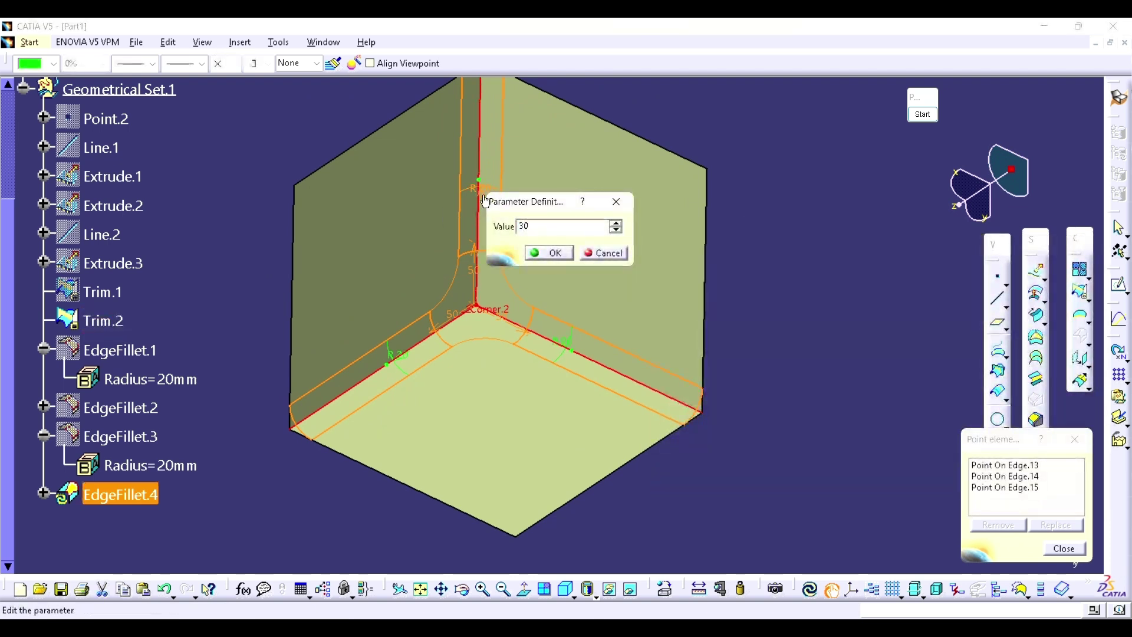
left_click(548, 255)
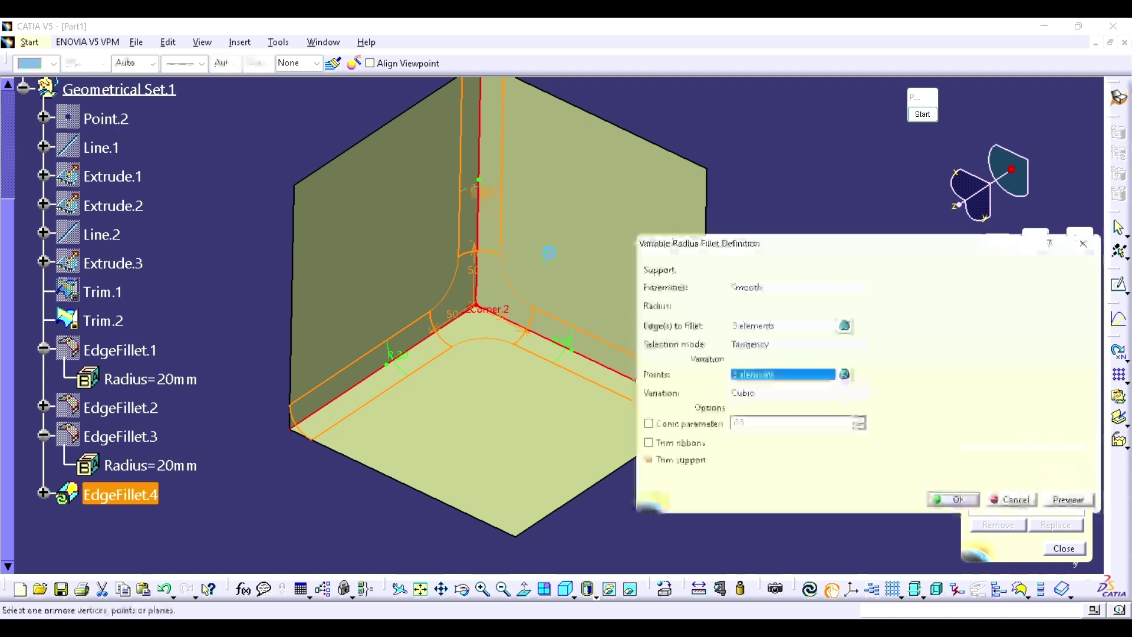
double_click(401, 357)
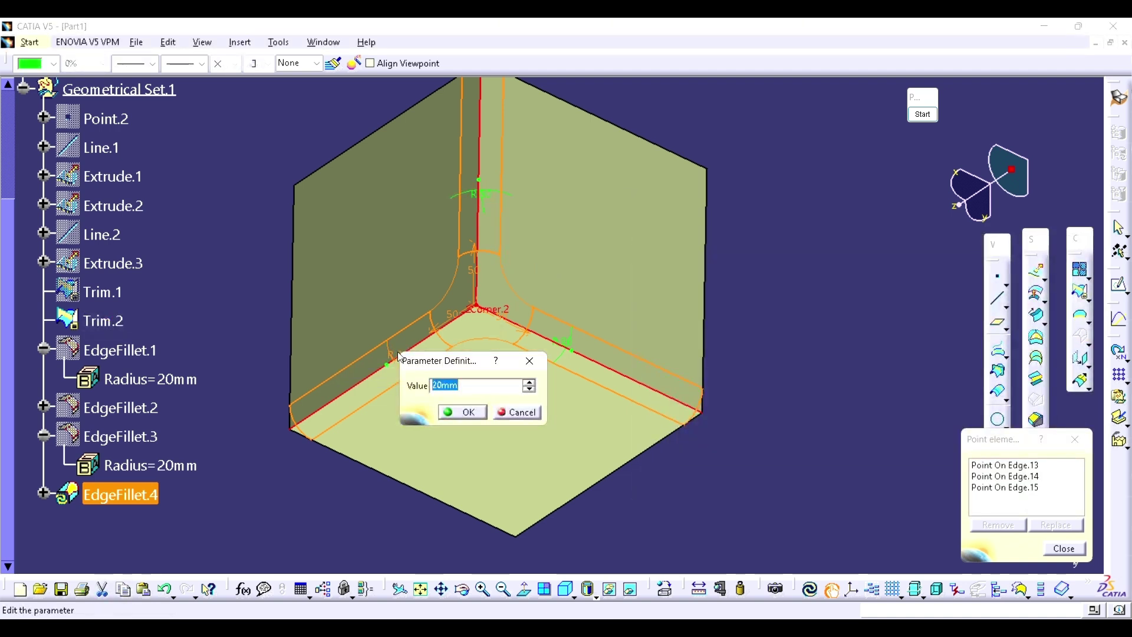
type("25")
left_click(463, 411)
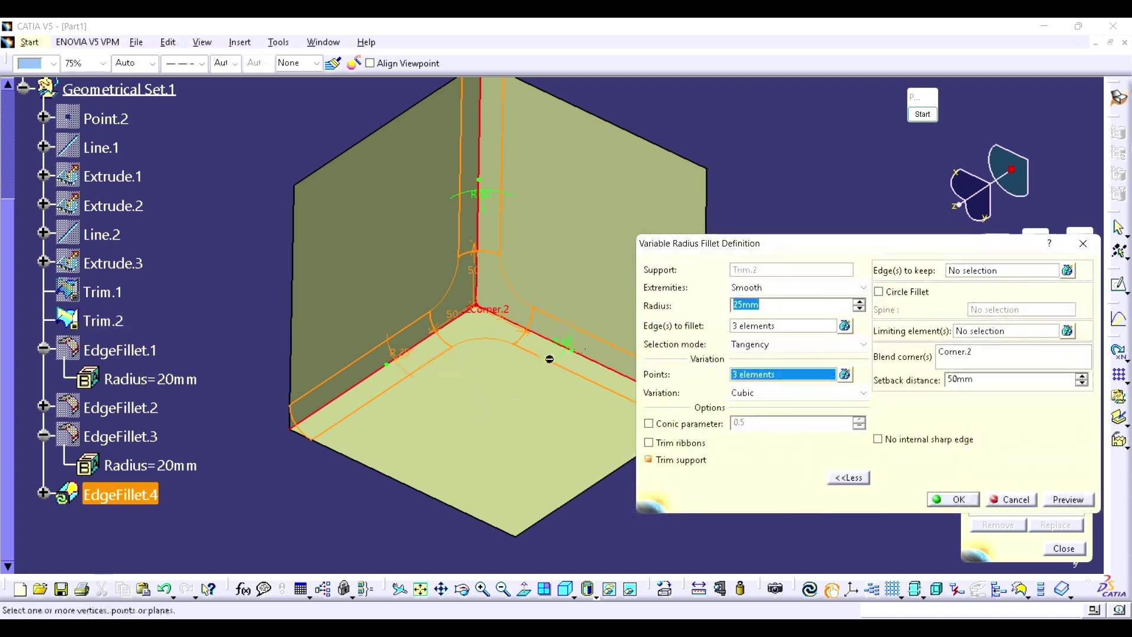
middle_click_drag(546, 382, 548, 372, "ctrl")
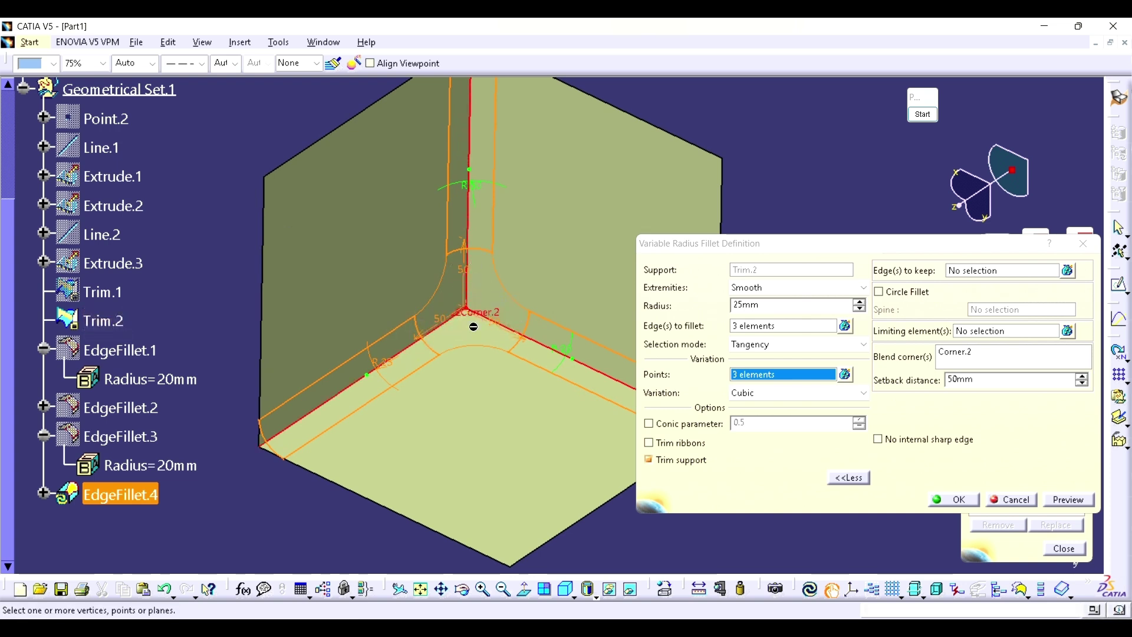
left_click(954, 503)
Examine the finished variable fillet and its blend corner, and review the EdgeFillet.4 definition and its individual radii
left_click(783, 407)
middle_click_drag(784, 407, 619, 490)
left_click(490, 211)
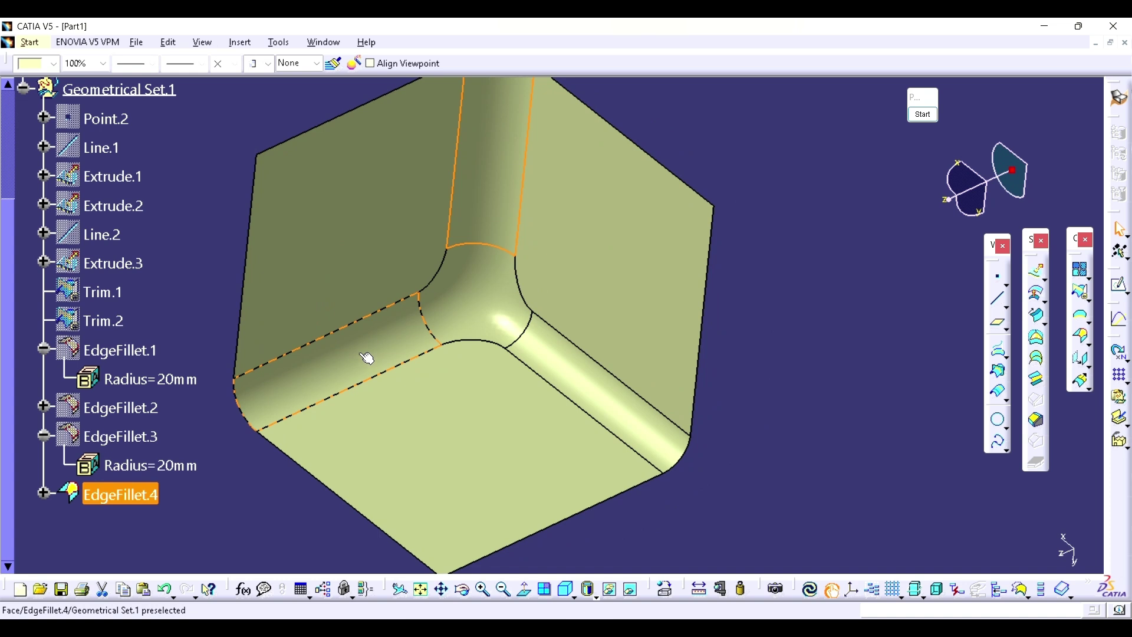
middle_click_drag(501, 231, 560, 246)
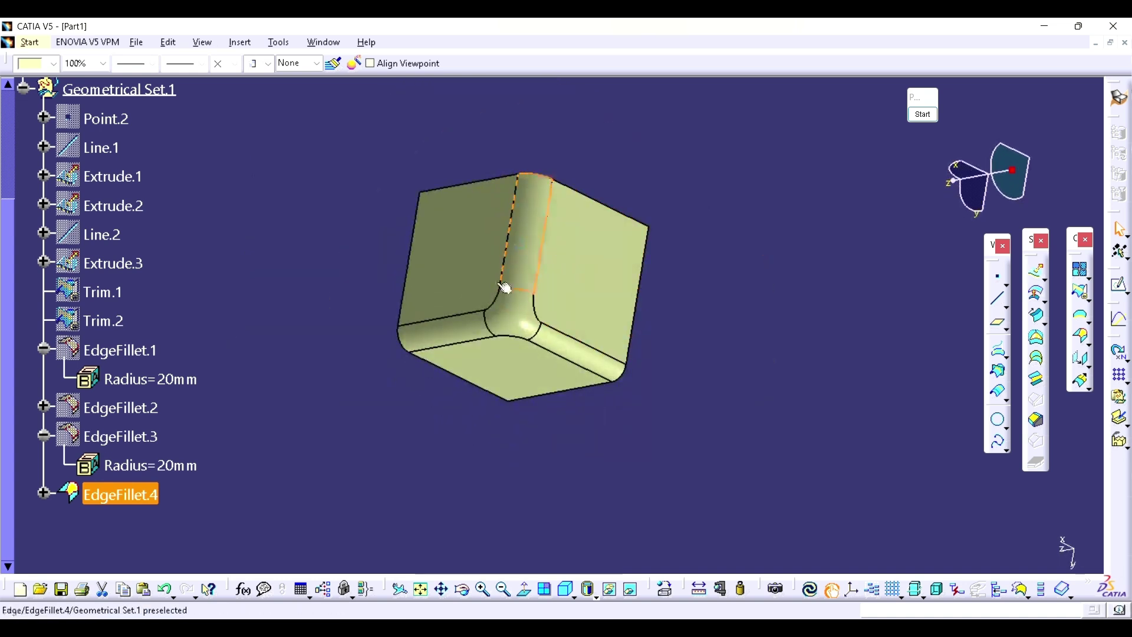
middle_click_drag(460, 332, 454, 366)
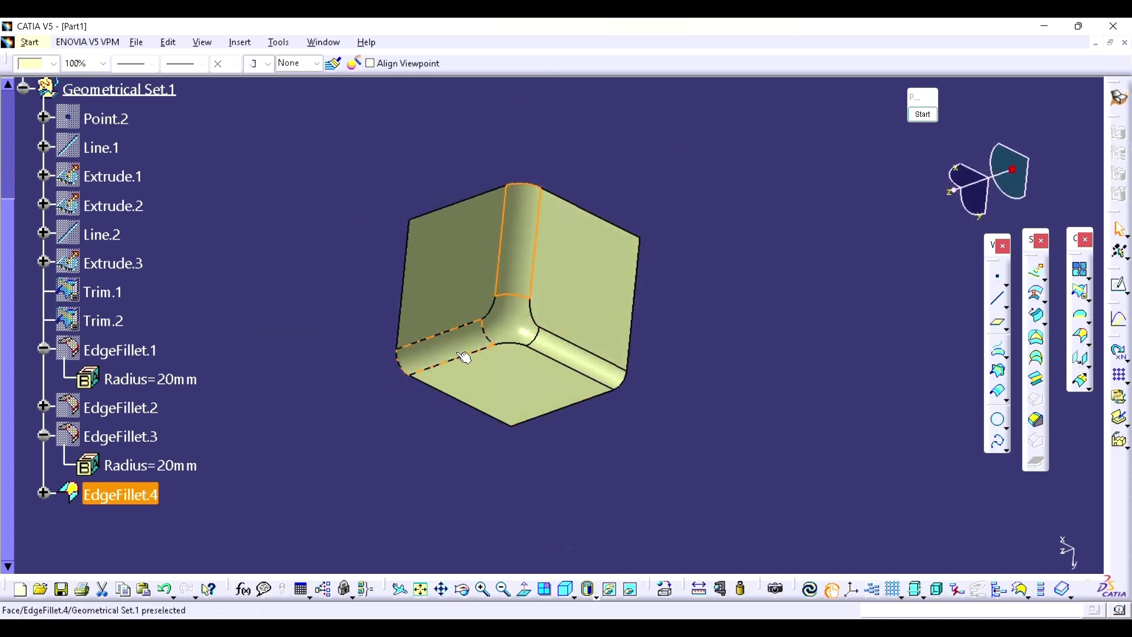
double_click(506, 287)
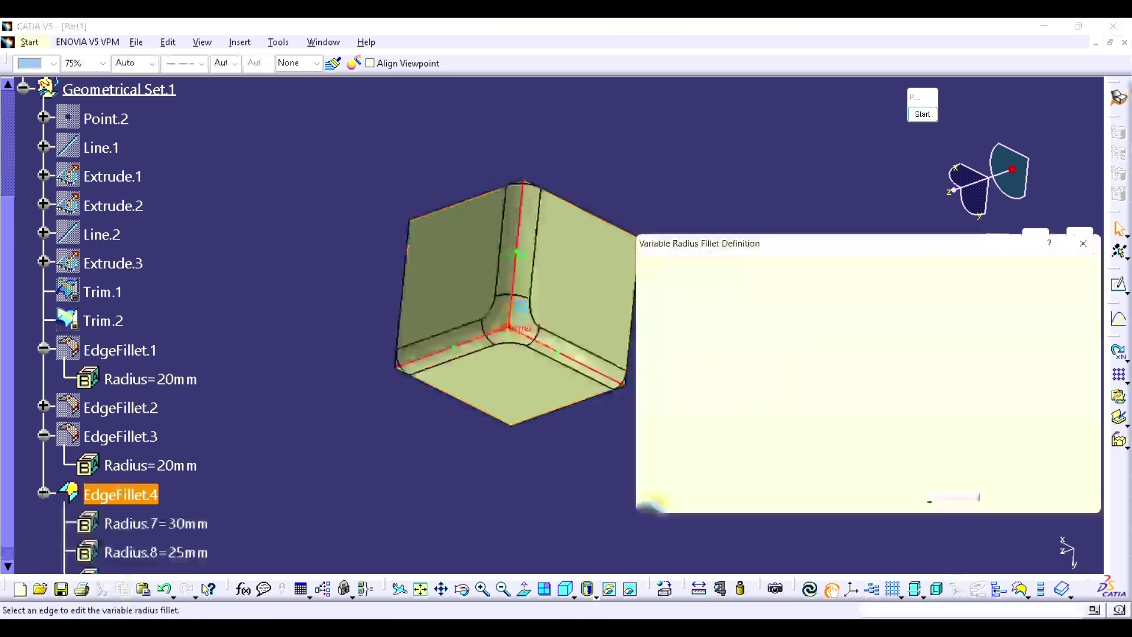
middle_click_drag(522, 270, 481, 331)
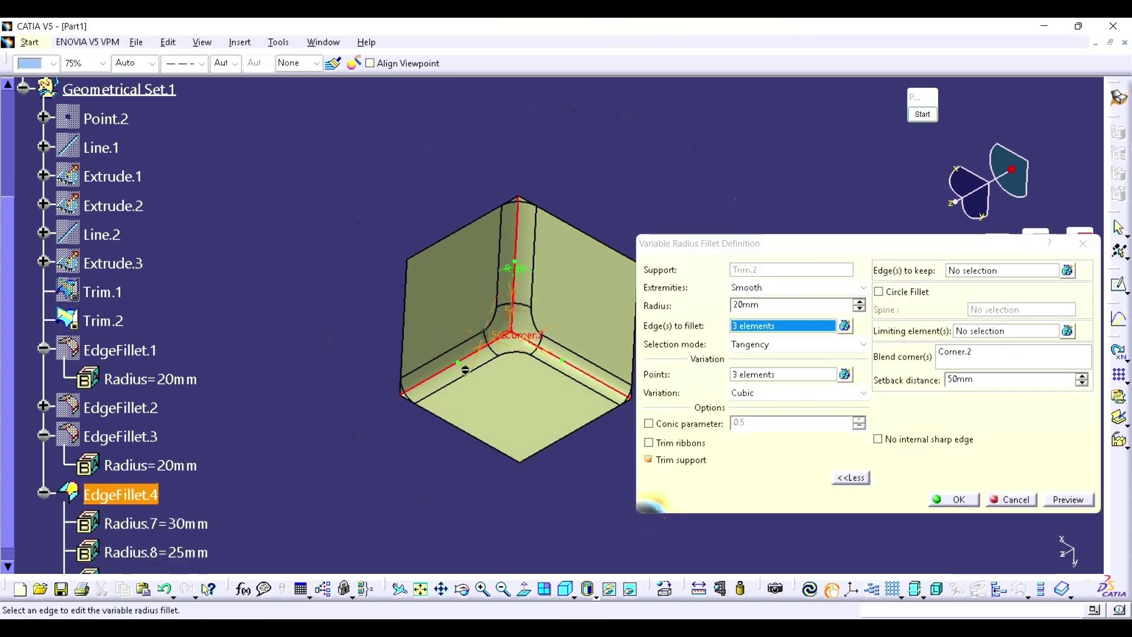
left_click(954, 500)
left_click(837, 485)
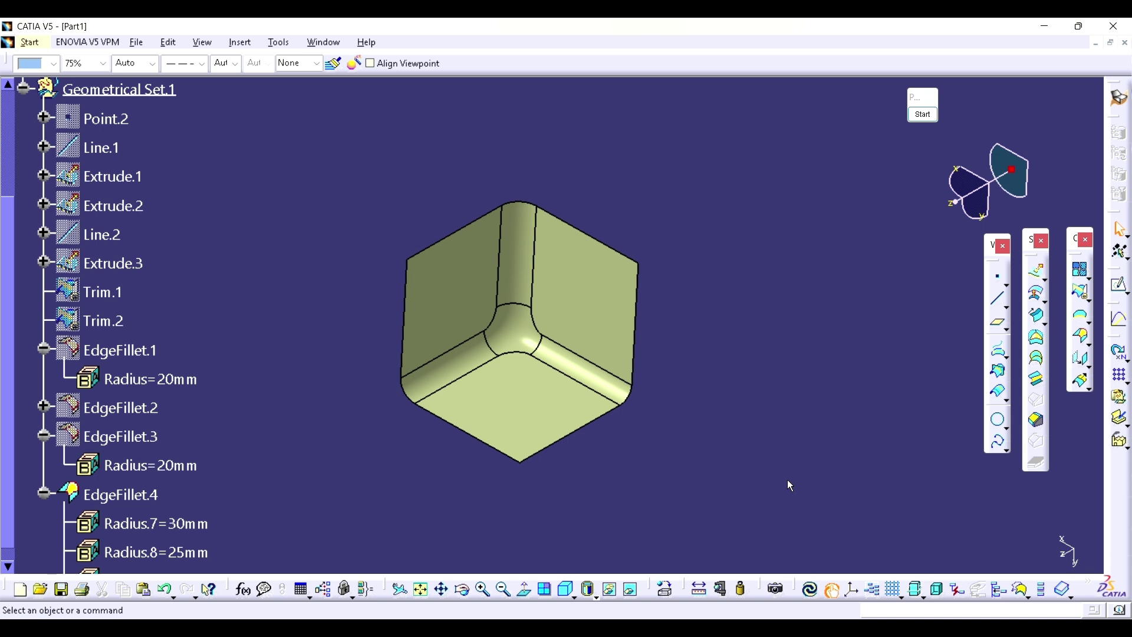
scroll(289, 385, "down", 3)
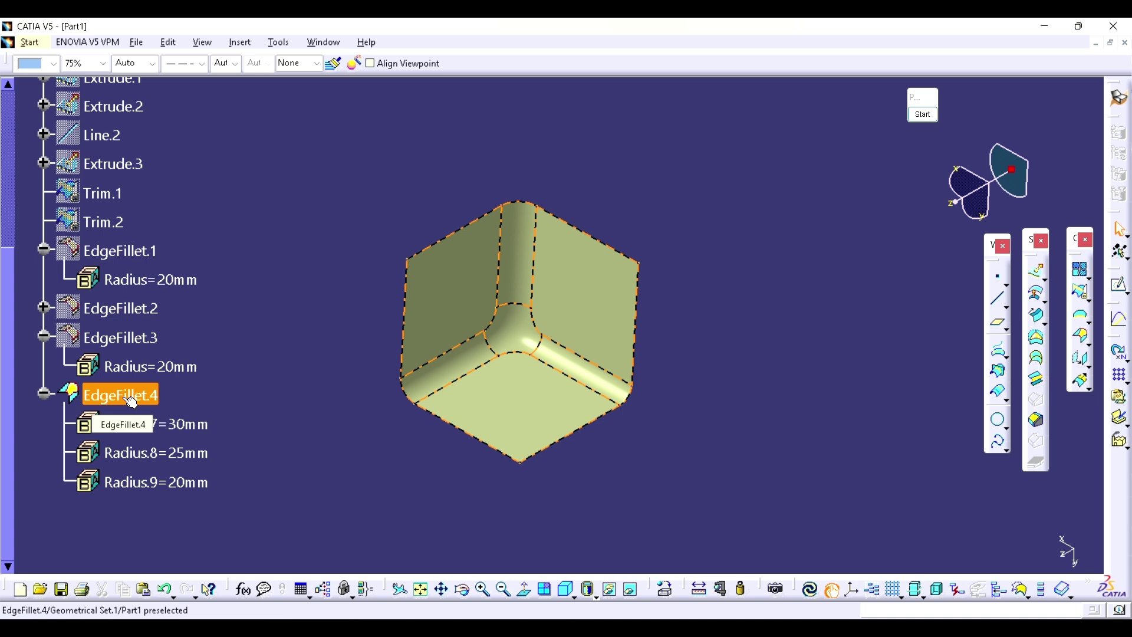
middle_click_drag(413, 398, 474, 331, "ctrl")
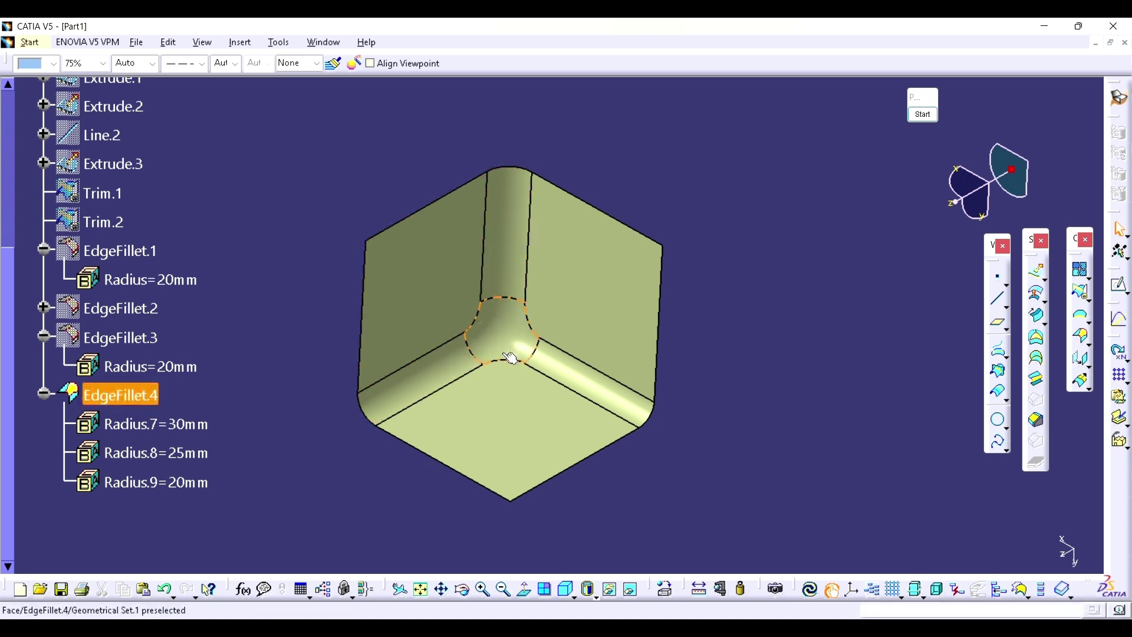
Hide EdgeFillet.4 and show the unfilleted Trim.2 surface
right_click(150, 405)
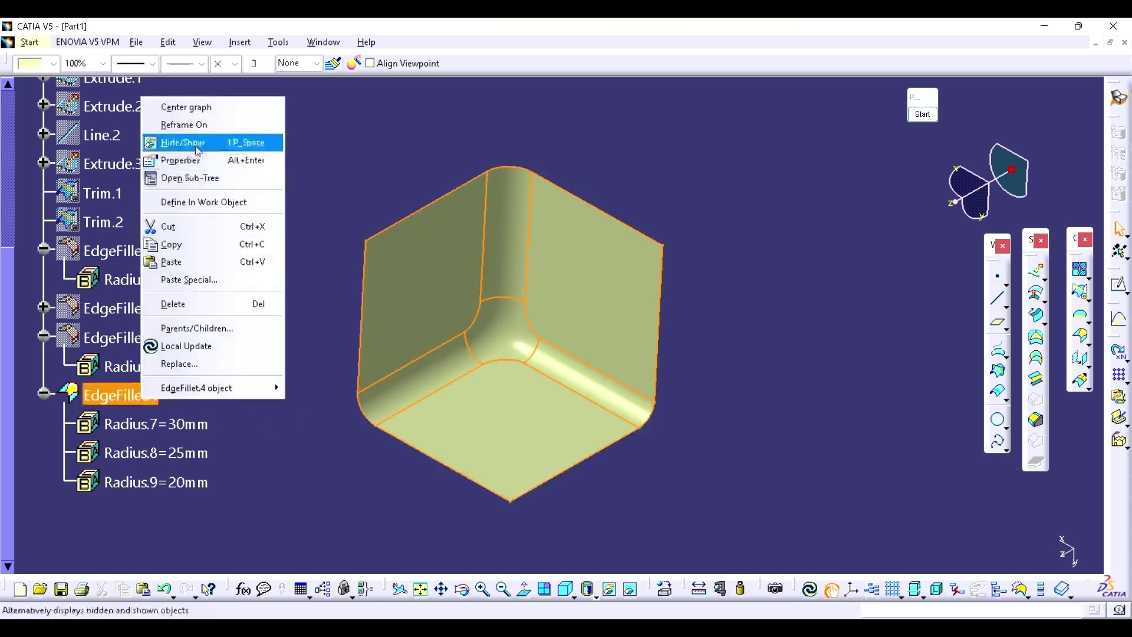
left_click(177, 150)
right_click(106, 220)
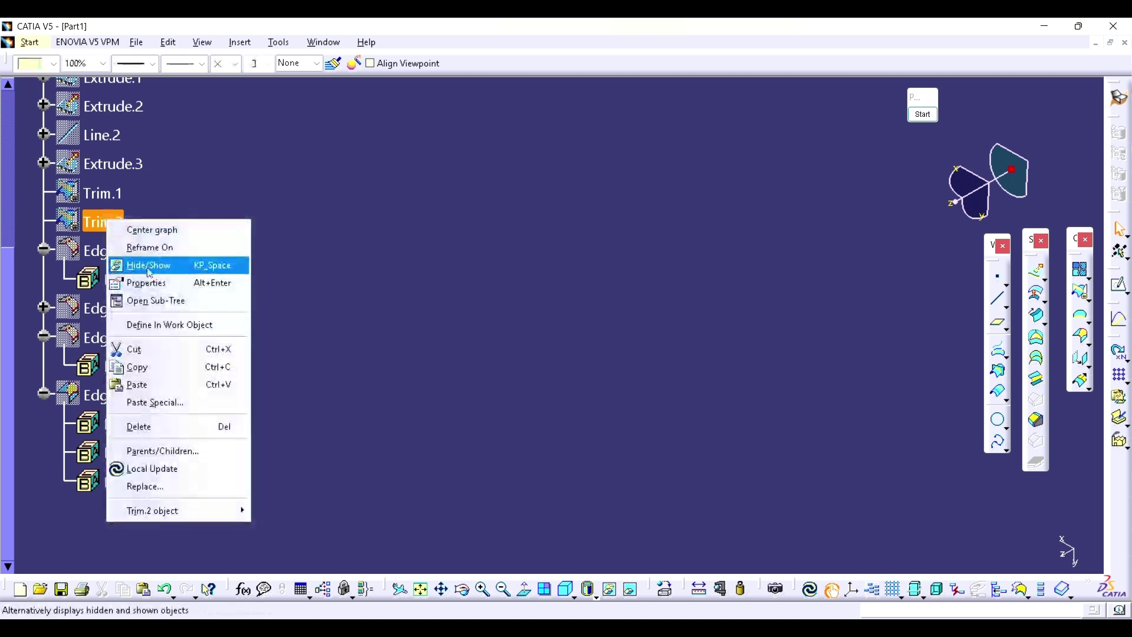
left_click(148, 267)
middle_click_drag(575, 404, 569, 395)
left_click(708, 374)
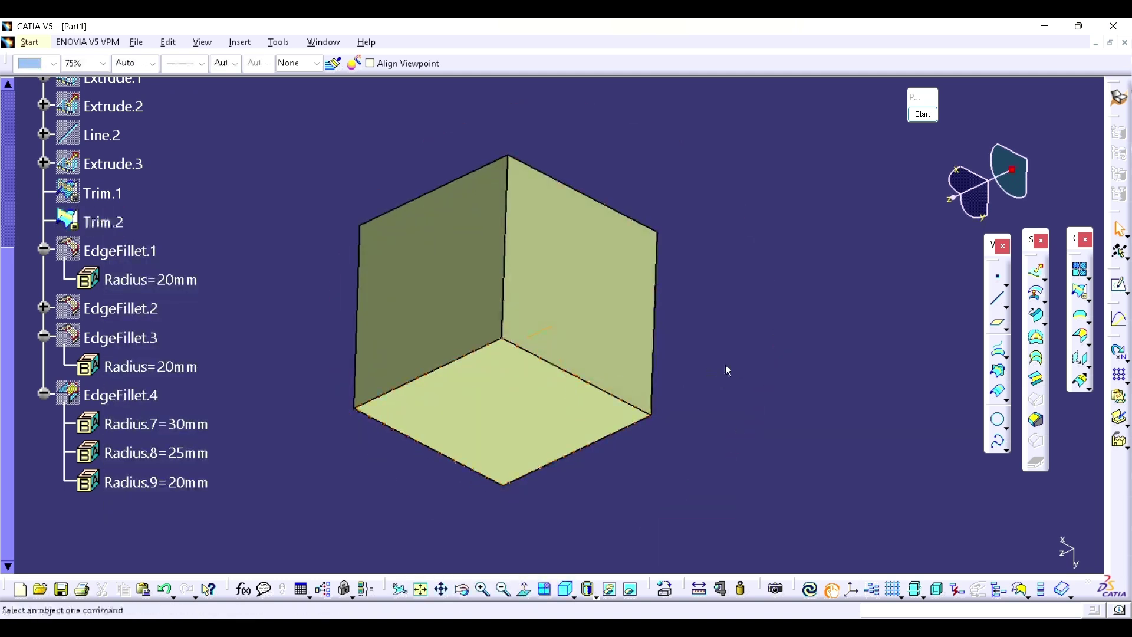
Sketch a blue triangle over the inner corner with the screen annotation tool, with one vertex on each inner edge
left_click(920, 116)
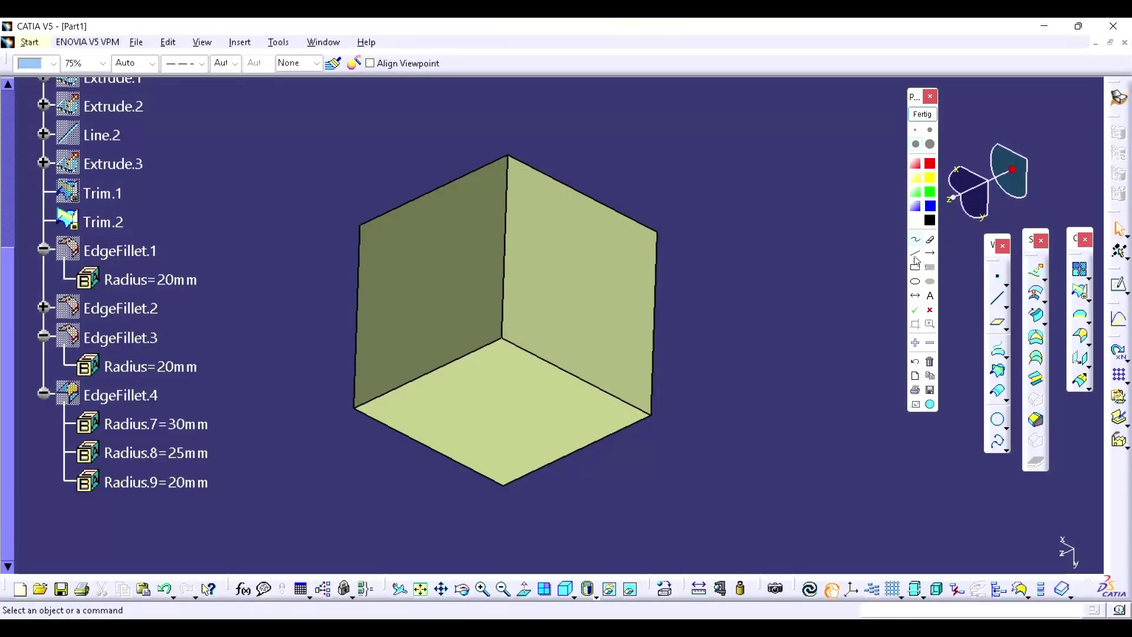
left_click_drag(503, 255, 441, 365)
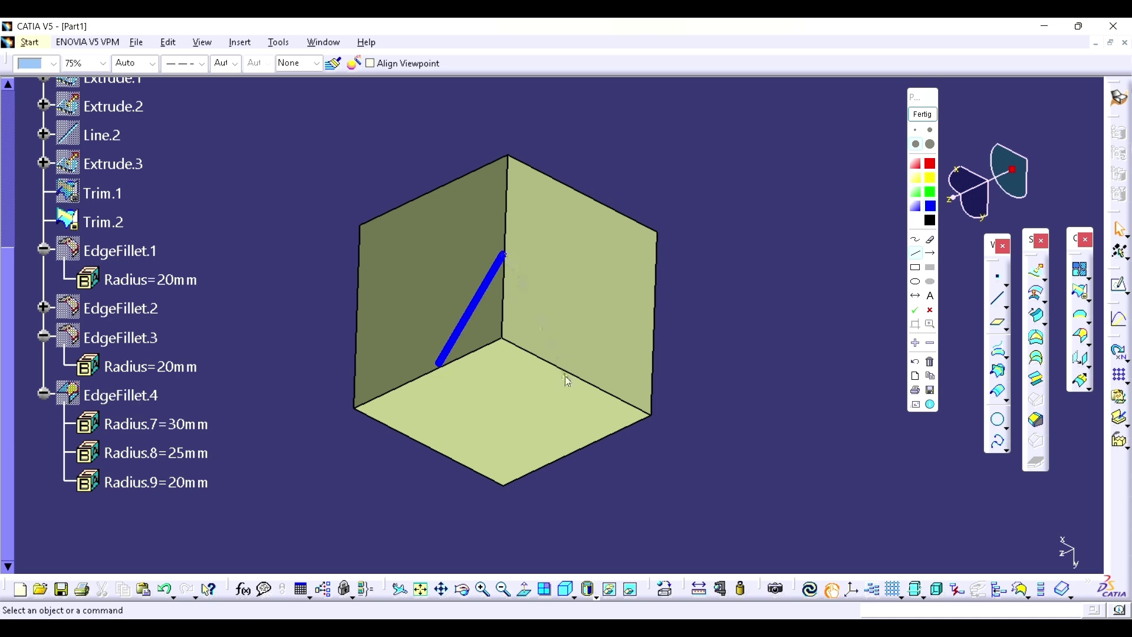
left_click_drag(564, 371, 564, 371)
left_click_drag(565, 371, 441, 368)
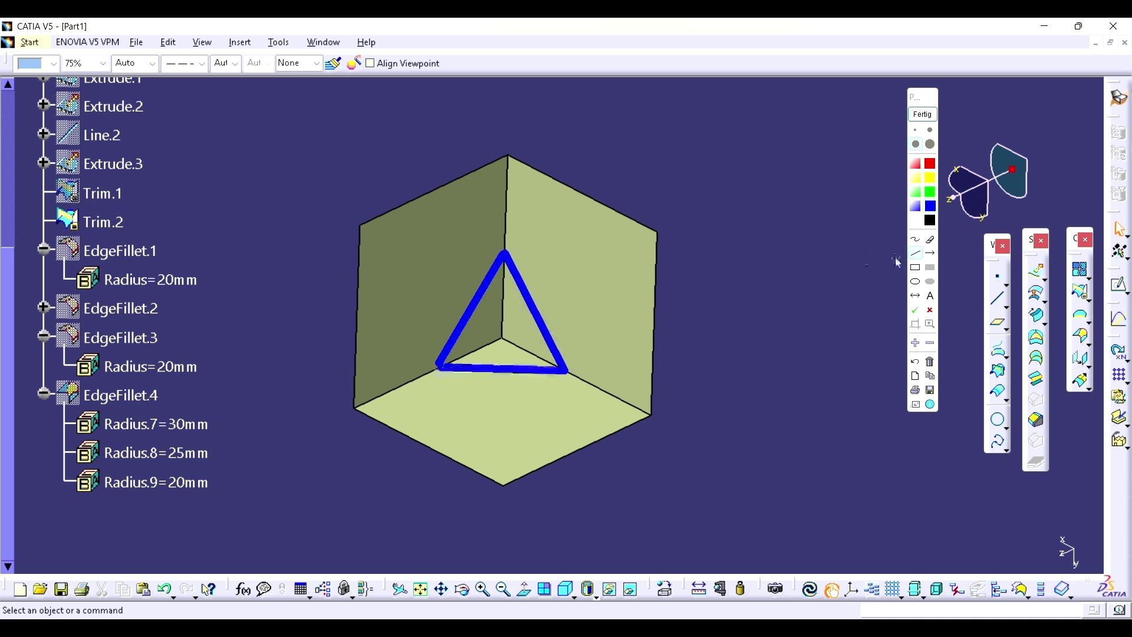
Circle the triangle's three vertices in red with the freehand annotation pen, and end the screen annotation
left_click(931, 164)
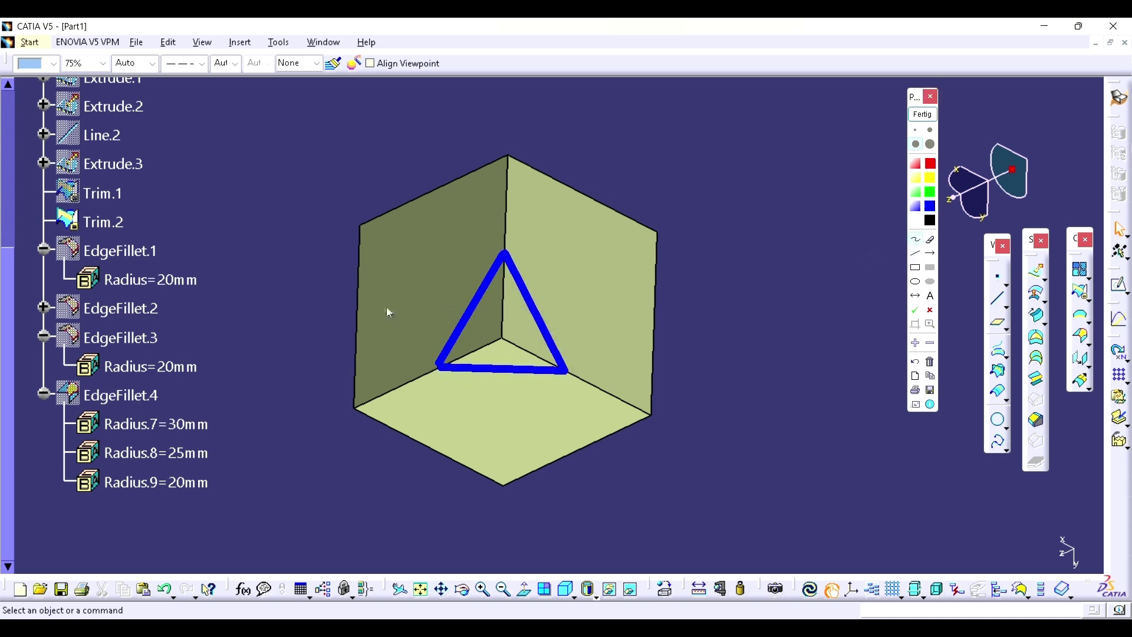
mouse_move(519, 223)
left_mouse_down()
mouse_move(484, 244)
mouse_move(539, 269)
mouse_move(504, 217)
left_mouse_up()
mouse_move(459, 353)
left_mouse_down()
mouse_move(440, 337)
mouse_move(450, 390)
mouse_move(469, 351)
mouse_move(457, 339)
left_mouse_up()
mouse_move(567, 354)
left_mouse_down()
mouse_move(581, 383)
mouse_move(554, 366)
left_mouse_up()
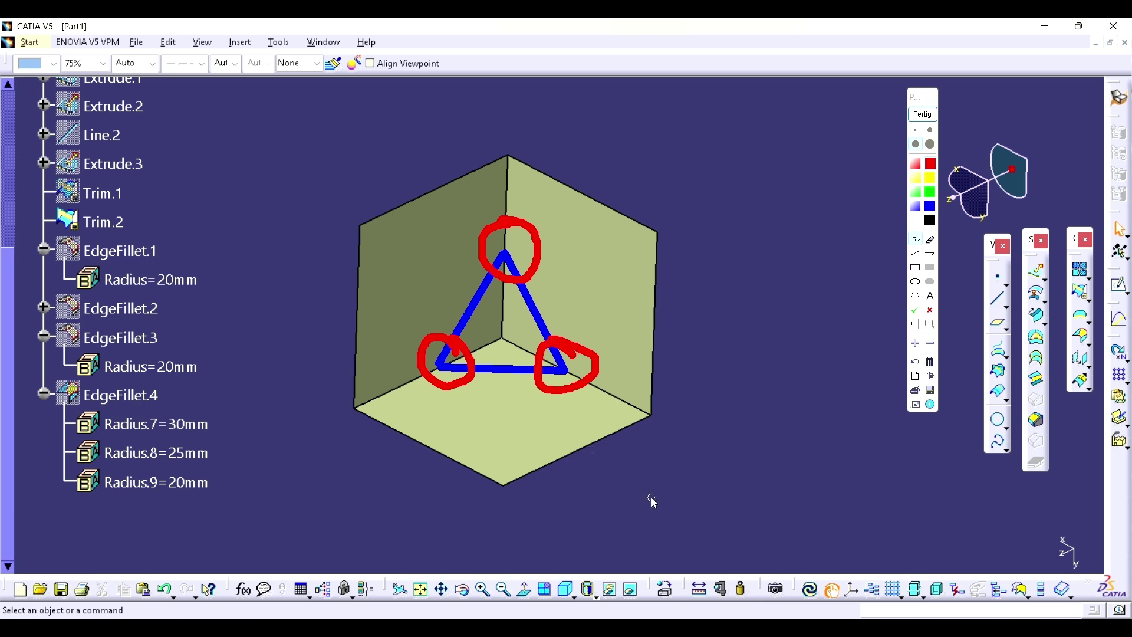
left_click(925, 114)
Create a point on the vertical inner edge of Trim.2, 50 mm along the curve from the inner corner
left_click(998, 276)
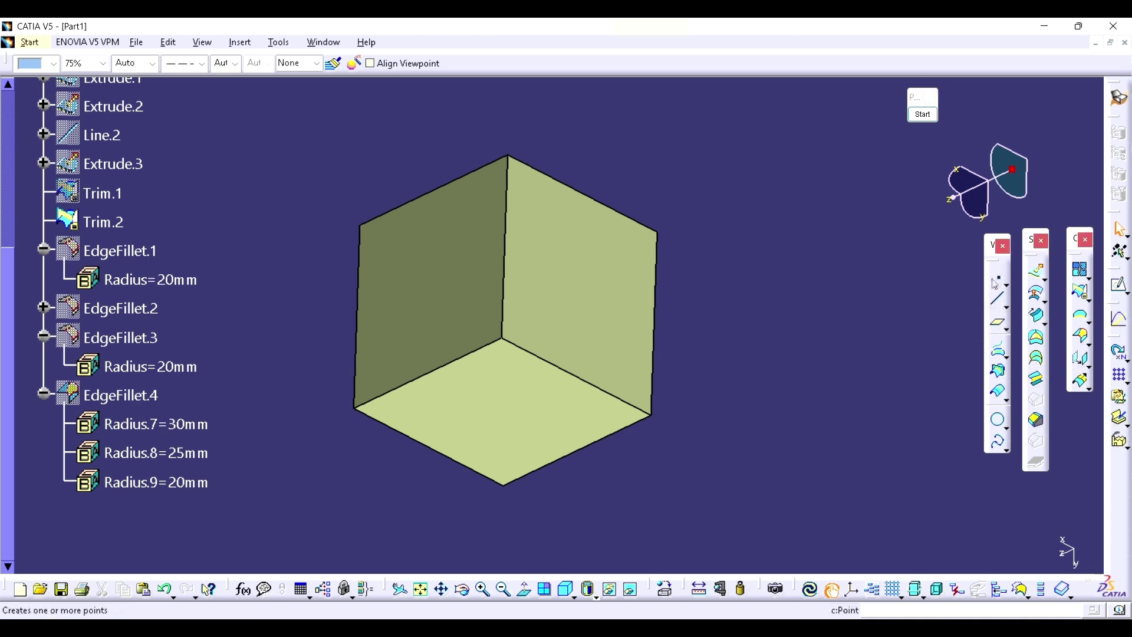
left_click(882, 274)
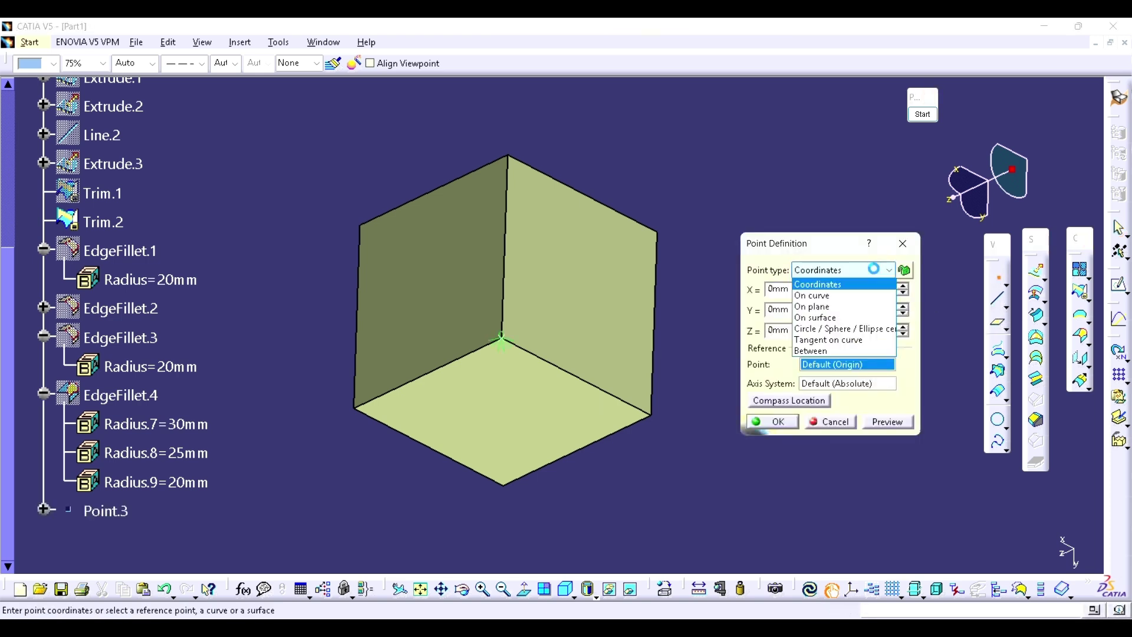
left_click(832, 300)
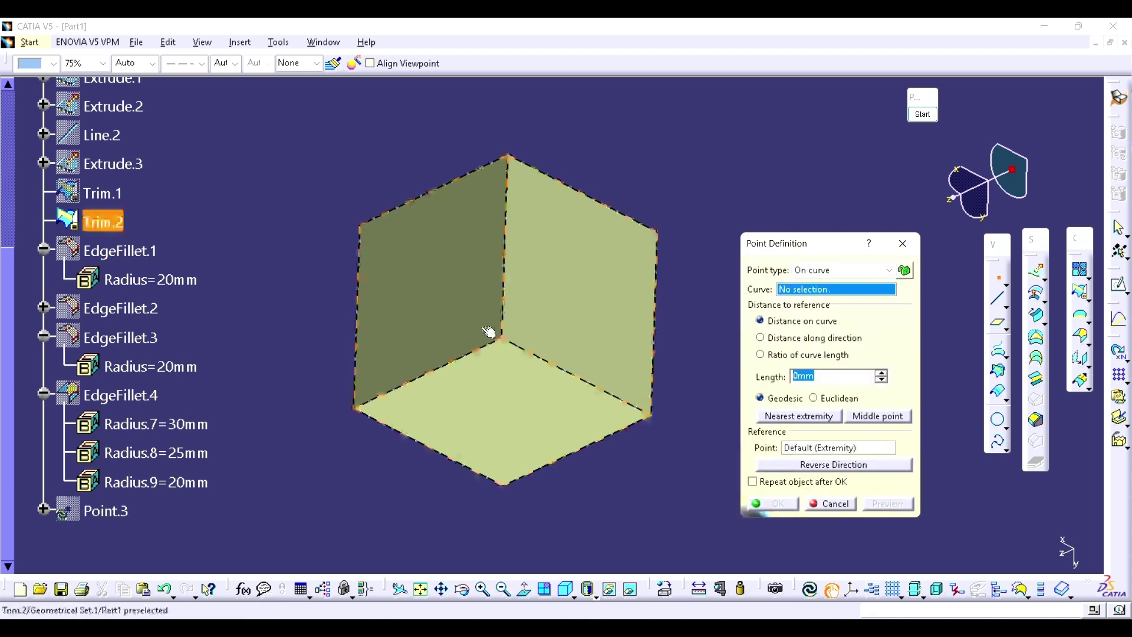
left_click(510, 303)
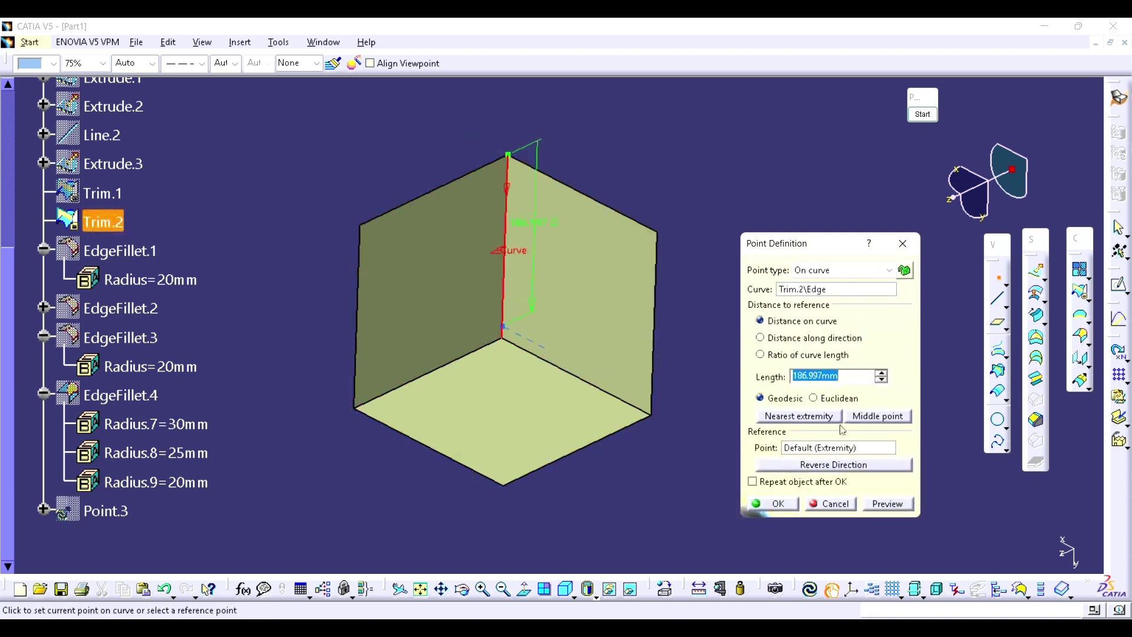
left_click(816, 465)
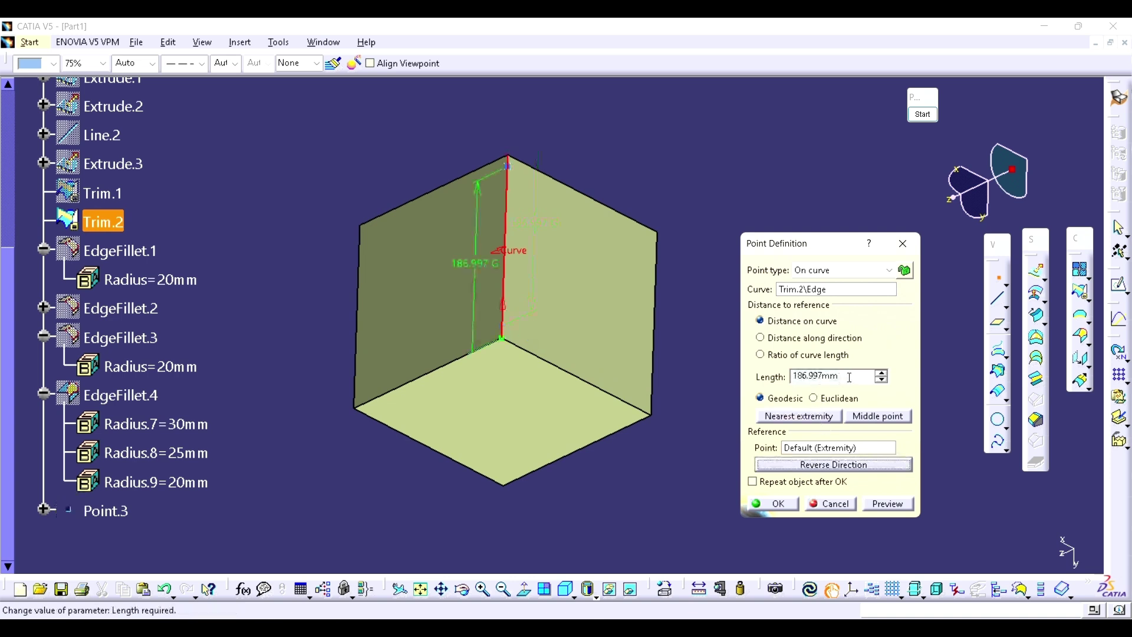
type("50")
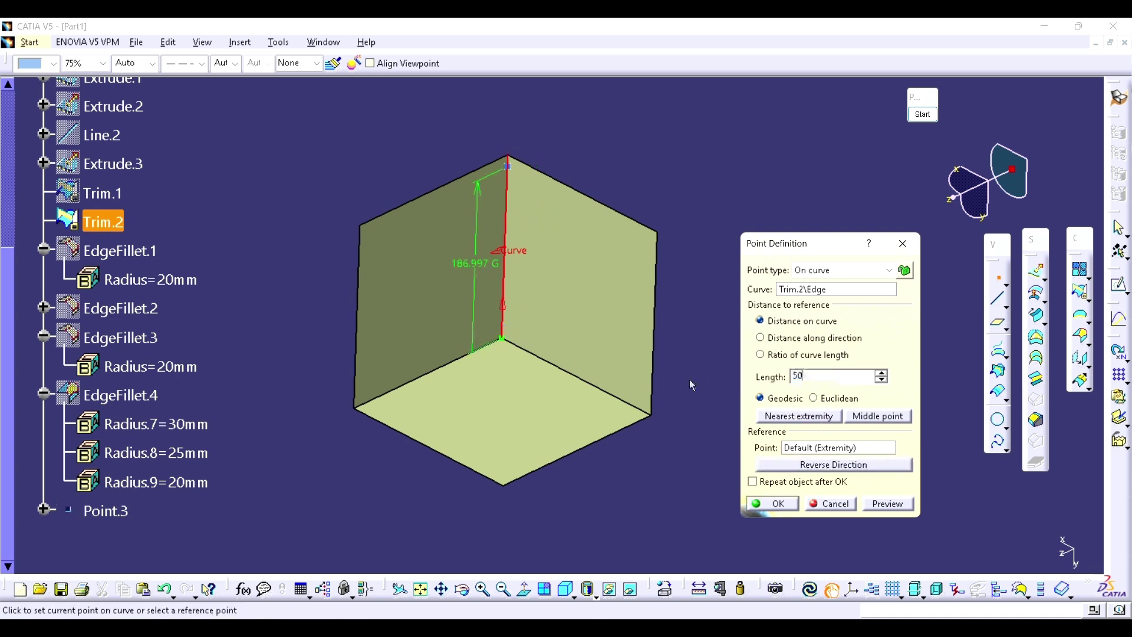
left_click(889, 504)
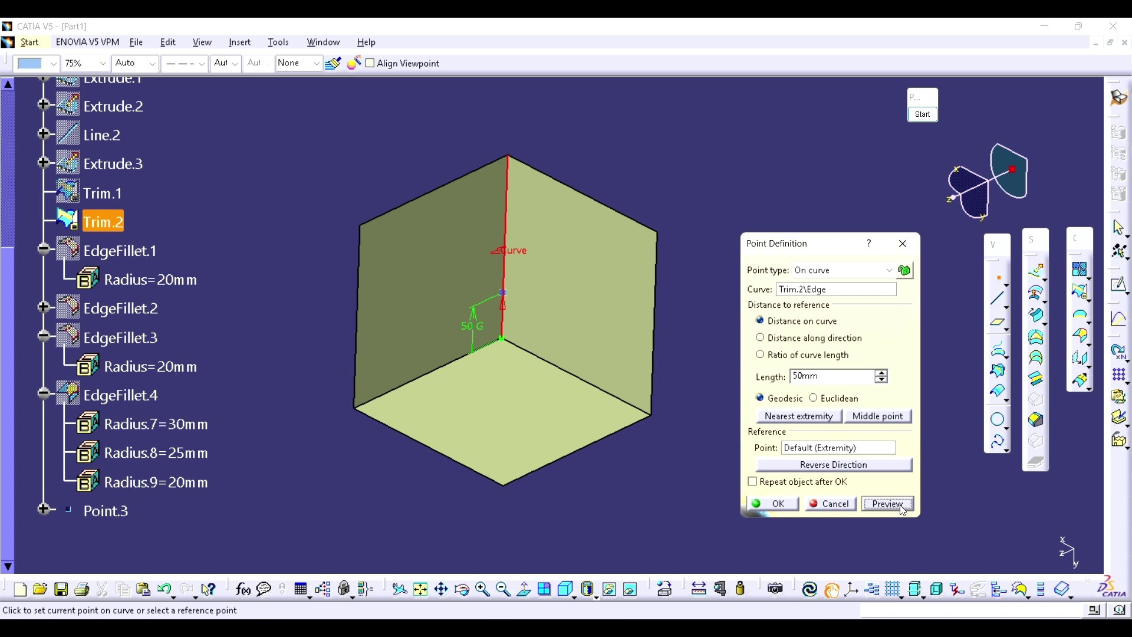
middle_click_drag(493, 399, 448, 353, "ctrl")
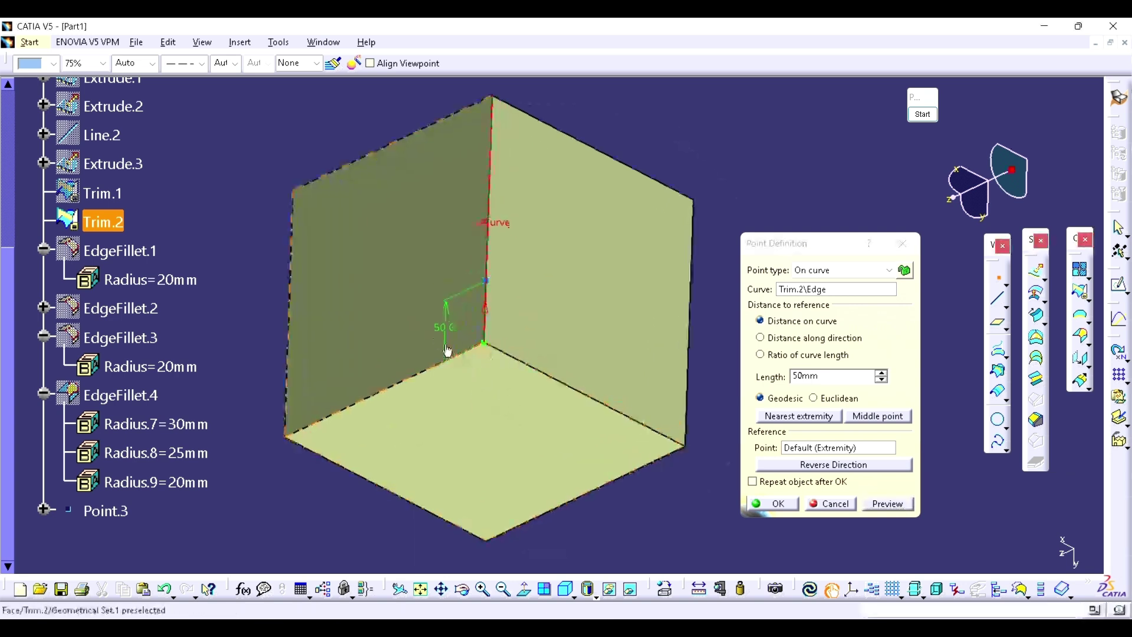
left_click(780, 504)
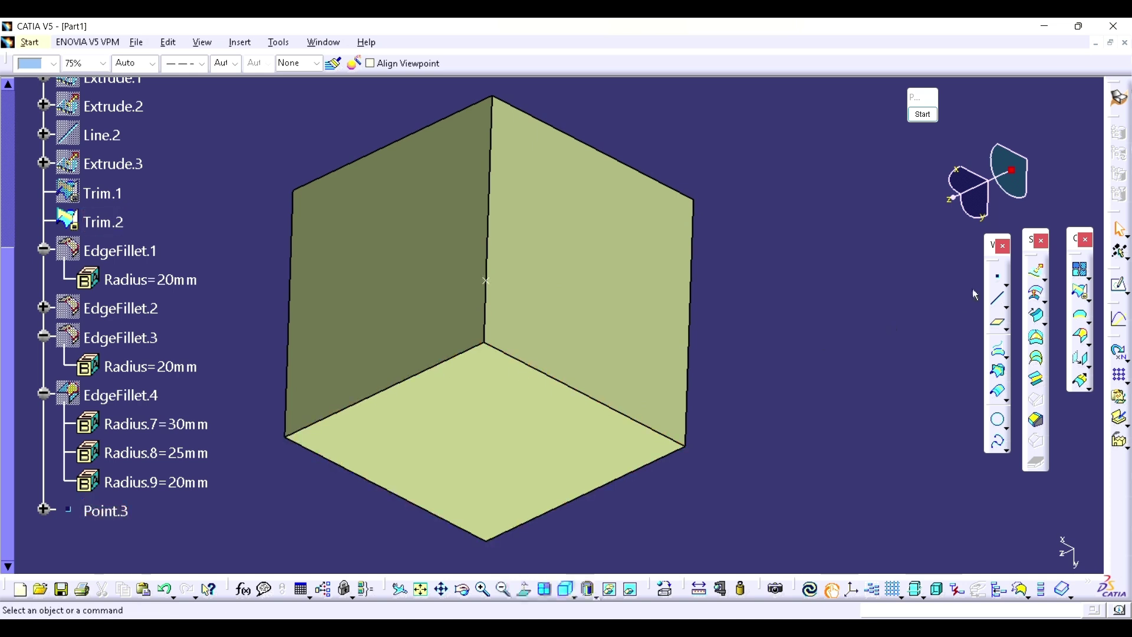
Create a point on the inner edge between the dark face and the bottom face, 50 mm from the inner corner
left_click(999, 275)
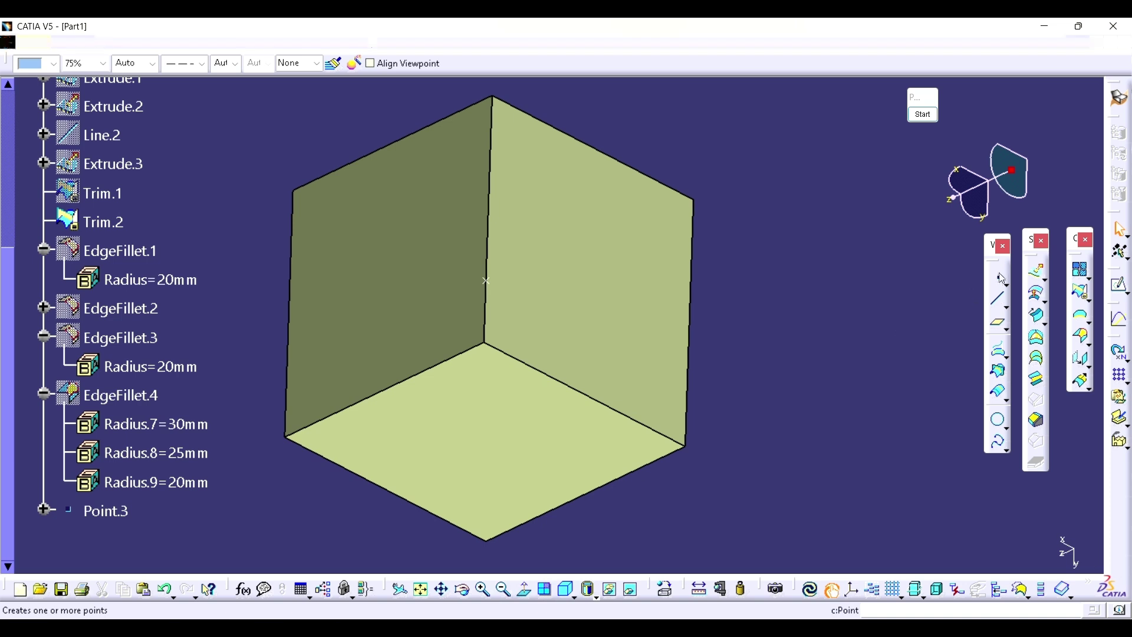
left_click(470, 350)
left_click(797, 464)
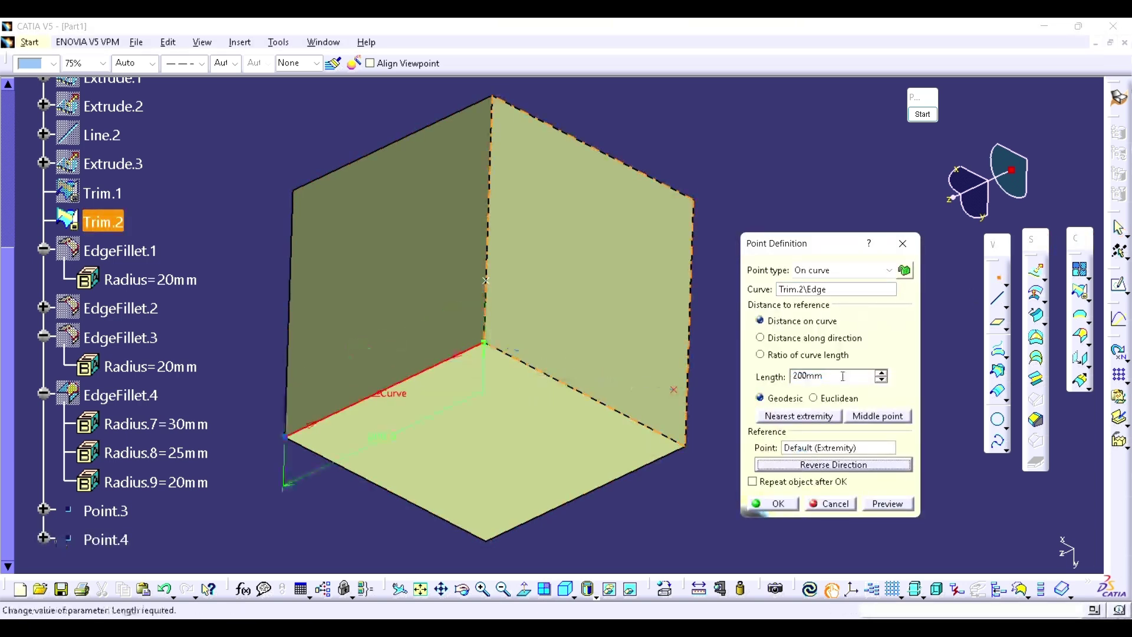
key("Return")
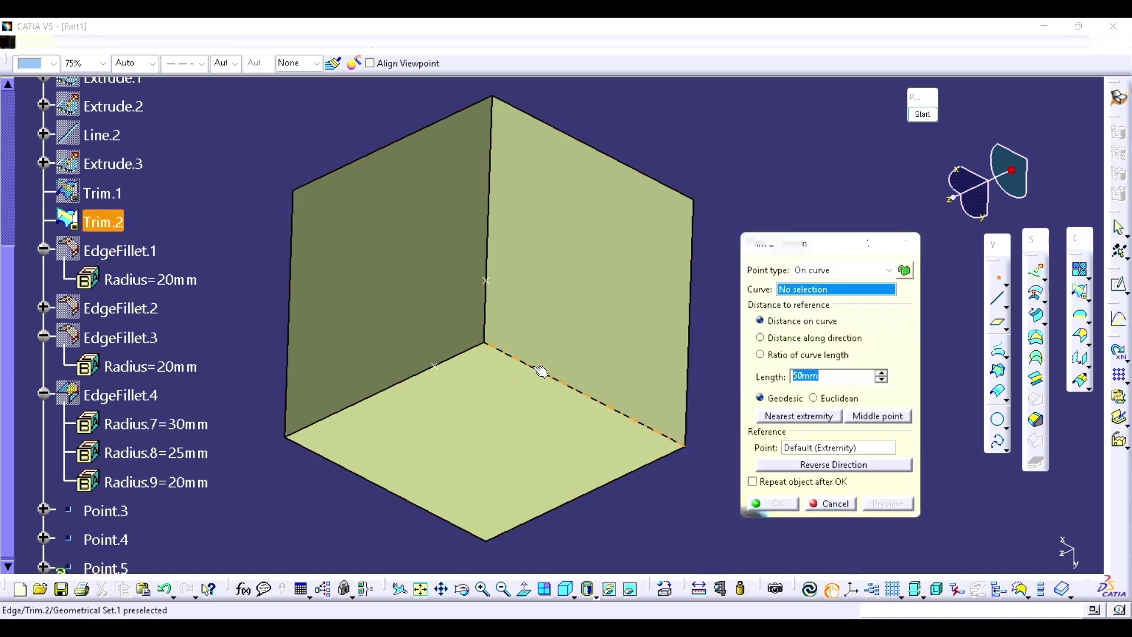
Create a point on the remaining inner edge of Trim.2, 50 mm from the inner corner
left_click(502, 352)
left_click_drag(843, 377, 671, 342)
type("50")
key("Return")
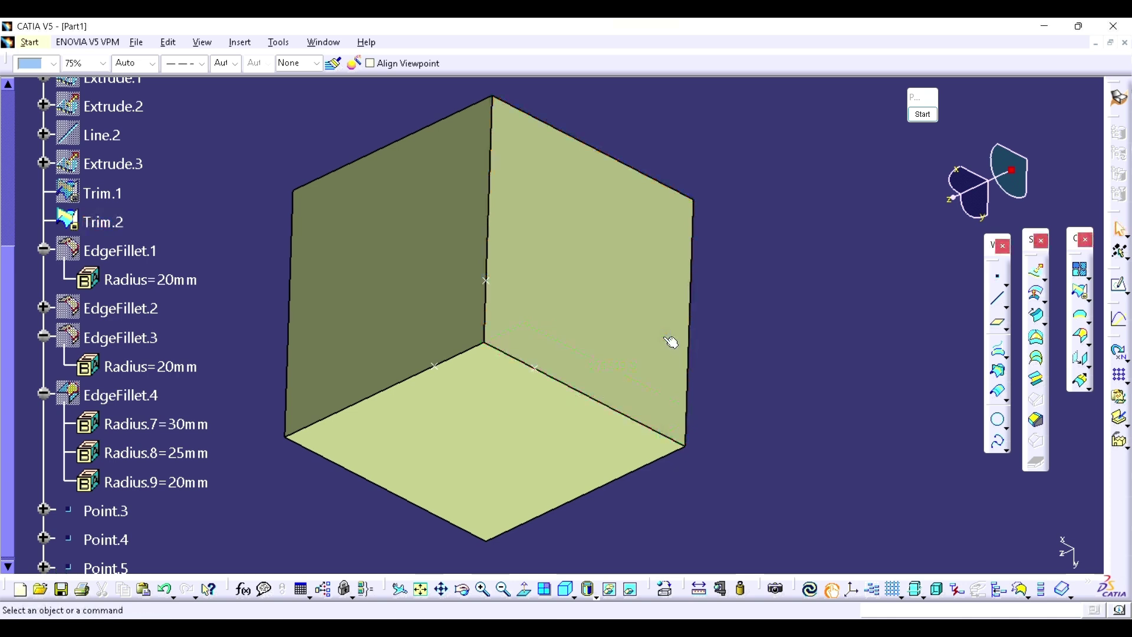
Create a whole circle of the Three points type through Point.3, Point.4 and Point.5 on the inner edges
scroll(809, 387, "up", 2)
middle_click_drag(809, 387, 847, 389)
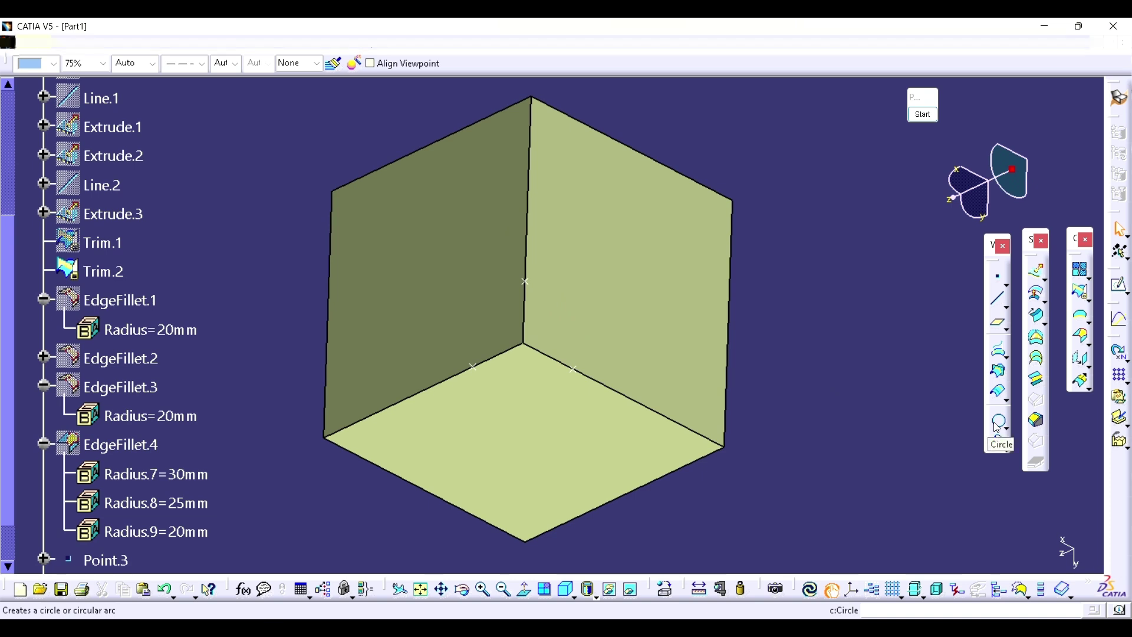
left_click(1000, 423)
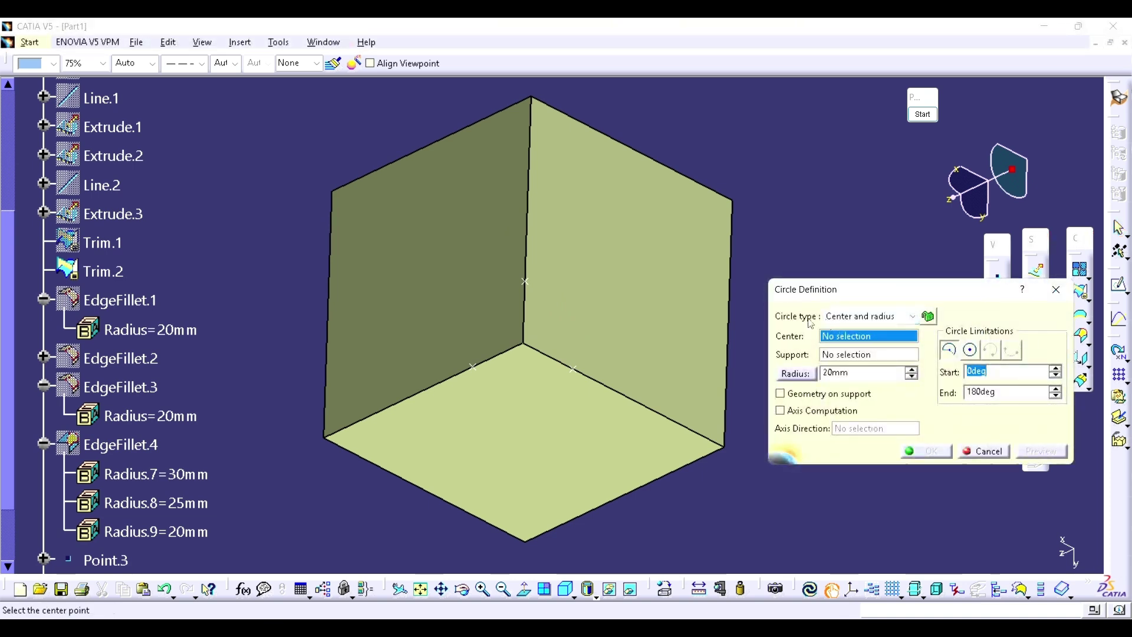
left_click(856, 317)
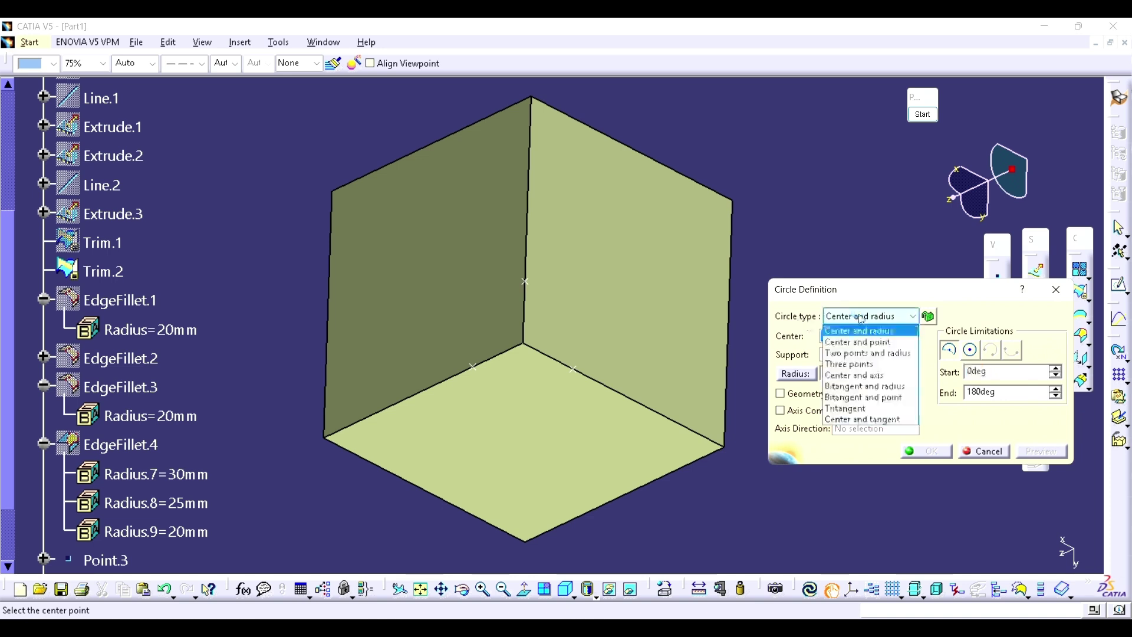
left_click(858, 364)
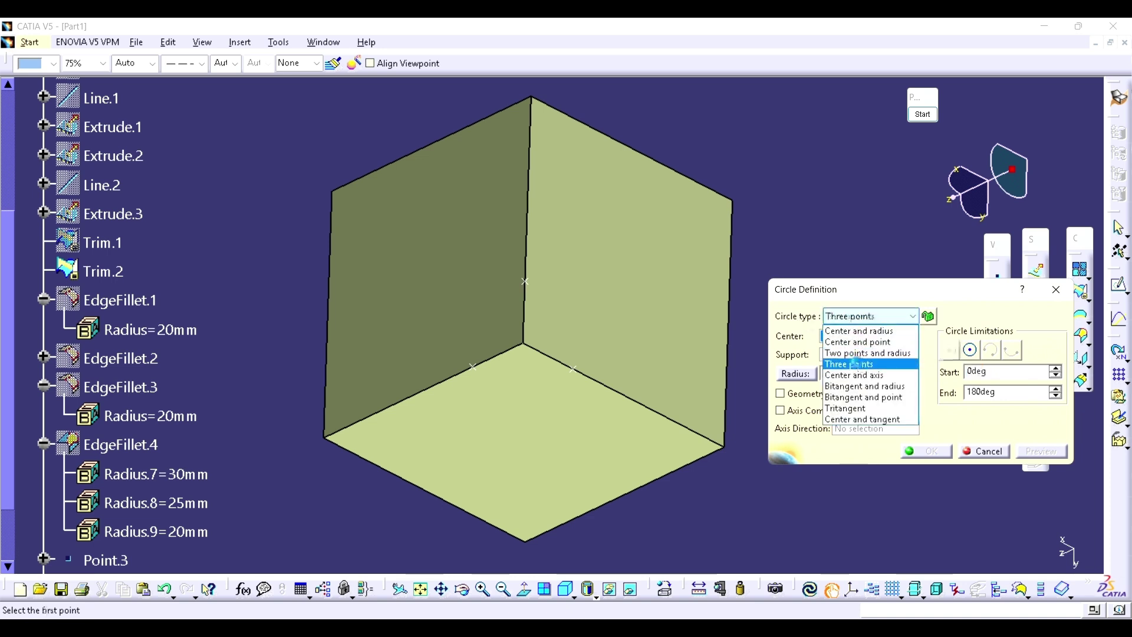
left_click(858, 364)
middle_click_drag(672, 336, 614, 295)
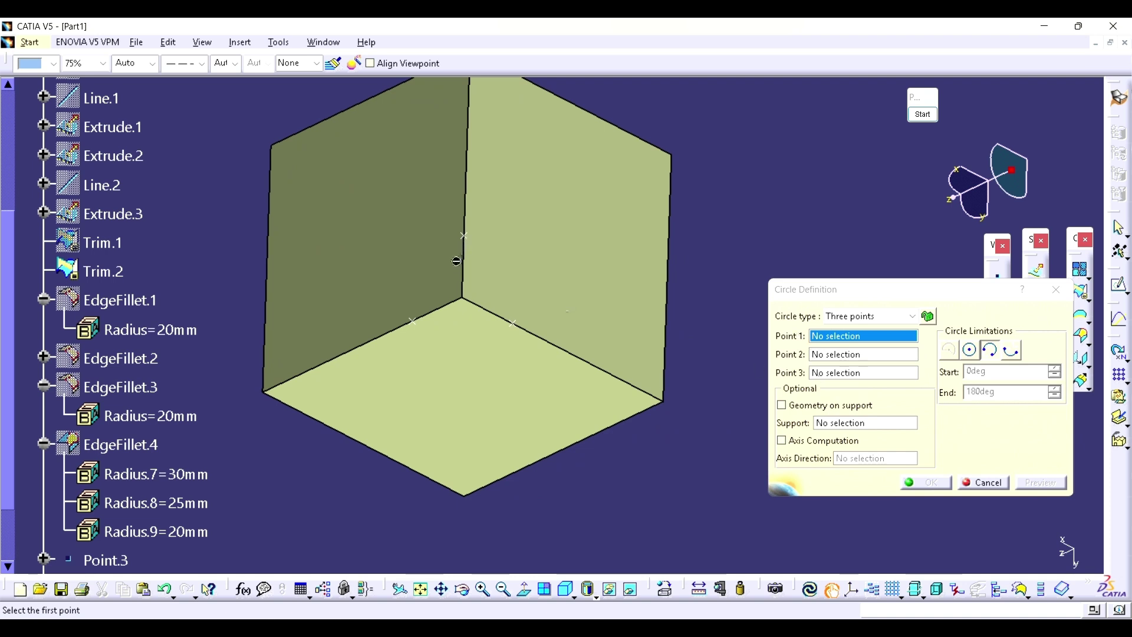
left_click(464, 236)
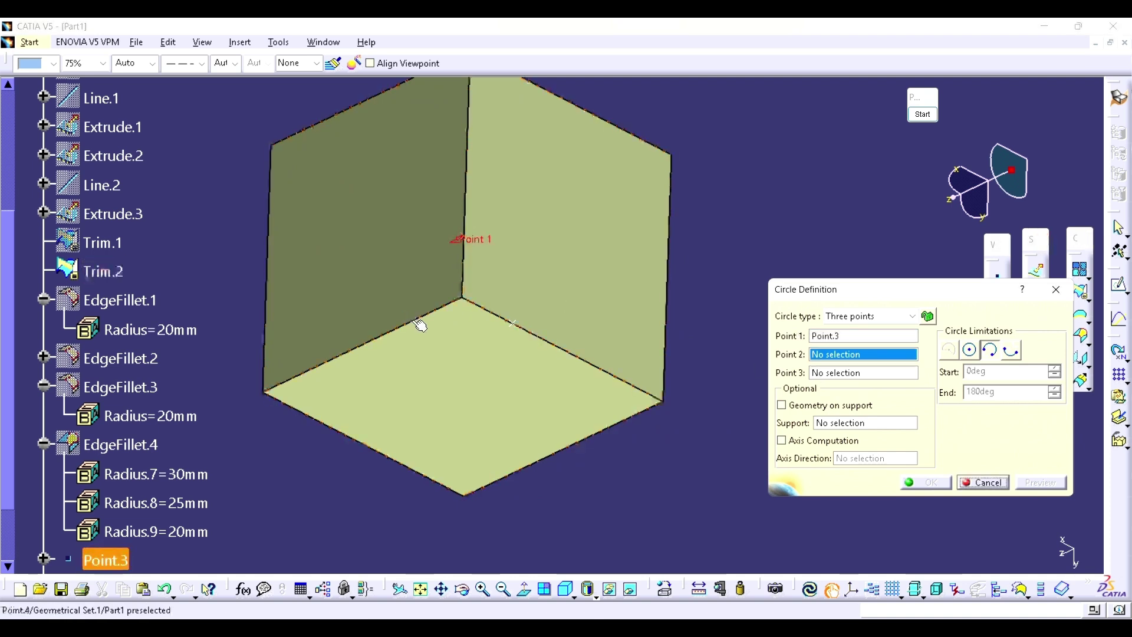
left_click(413, 323)
left_click(513, 324)
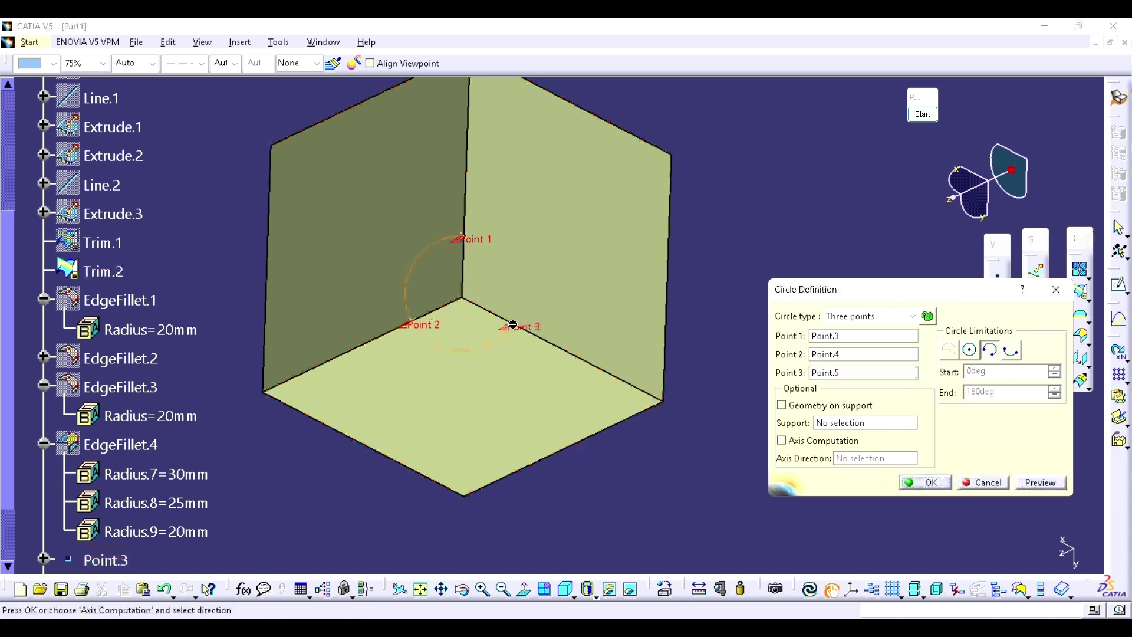
left_click(970, 352)
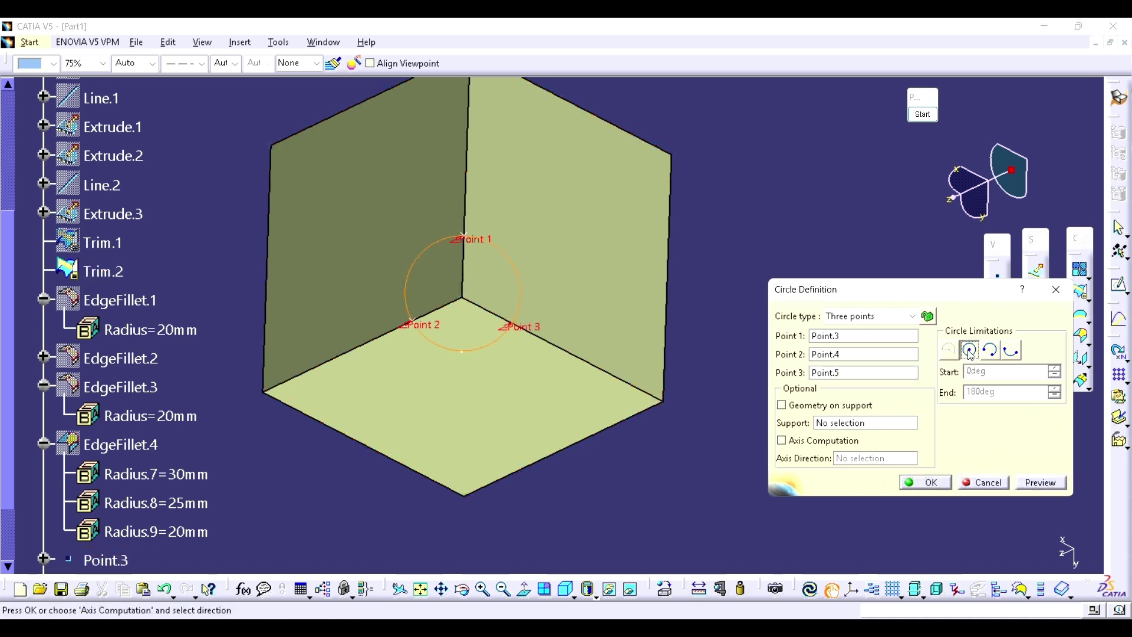
left_click(941, 485)
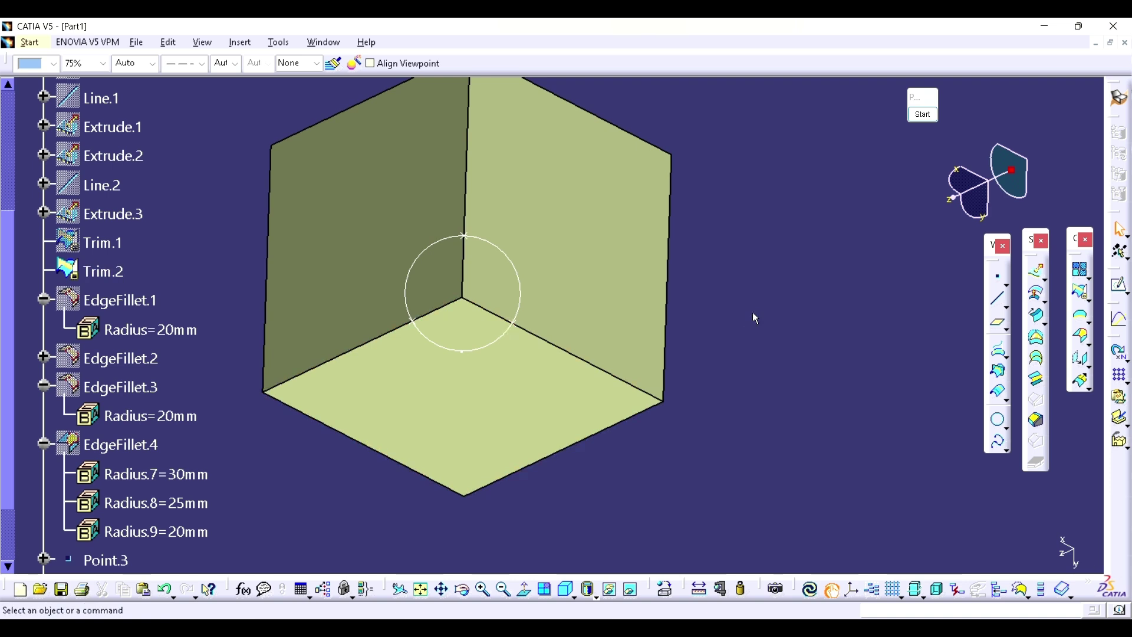
Create a fill surface bounded by Circle.1
left_click(1038, 341)
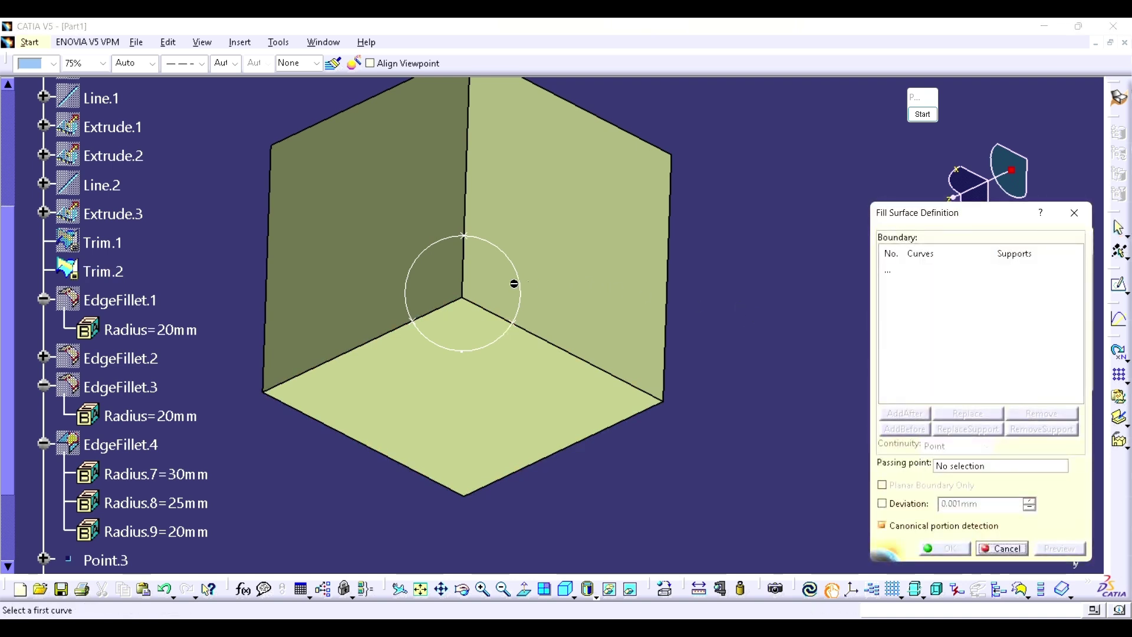
left_click(527, 284)
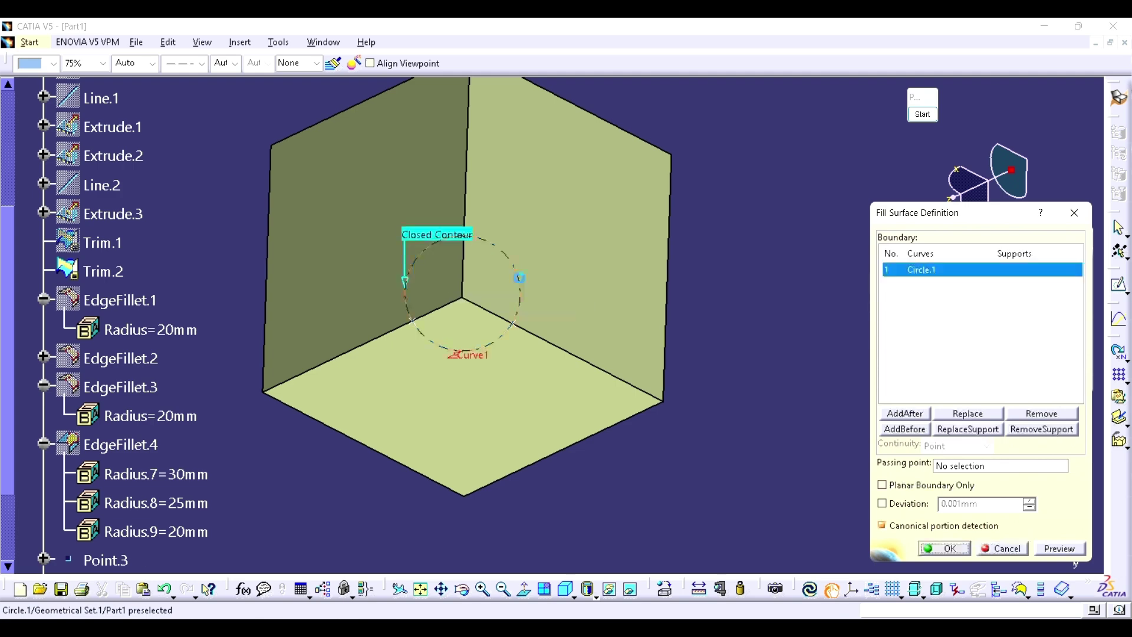
left_click(932, 547)
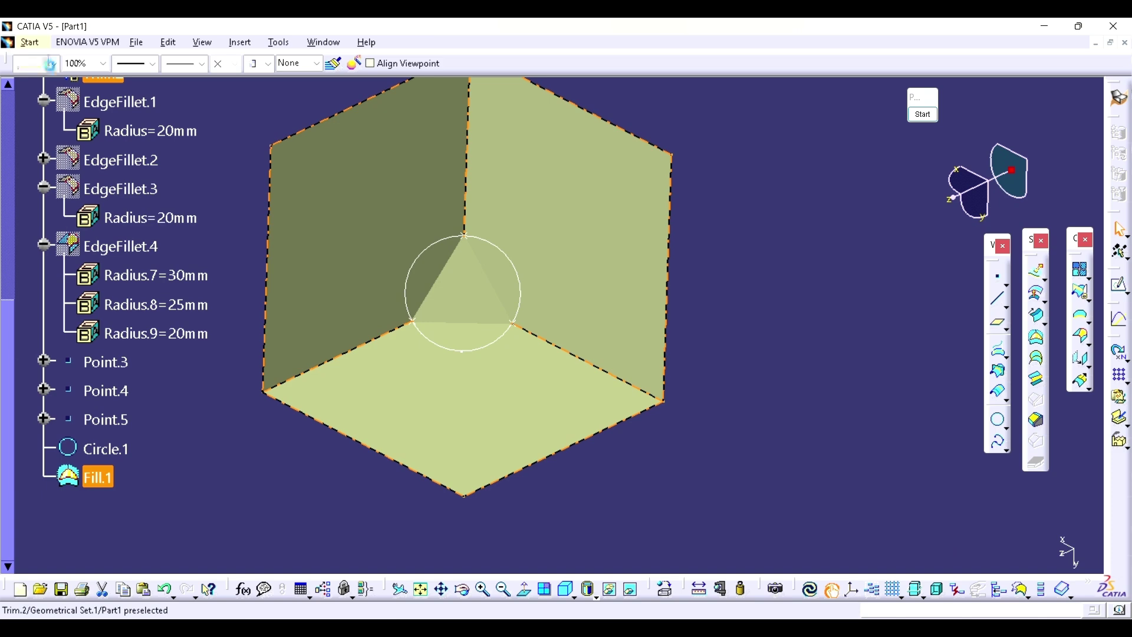
Colour the Fill.1 surface cyan and inspect it across the corner
left_click(51, 63)
left_click(33, 253)
left_click(763, 323)
middle_click_drag(763, 323, 586, 353)
middle_click_drag(731, 330, 728, 372)
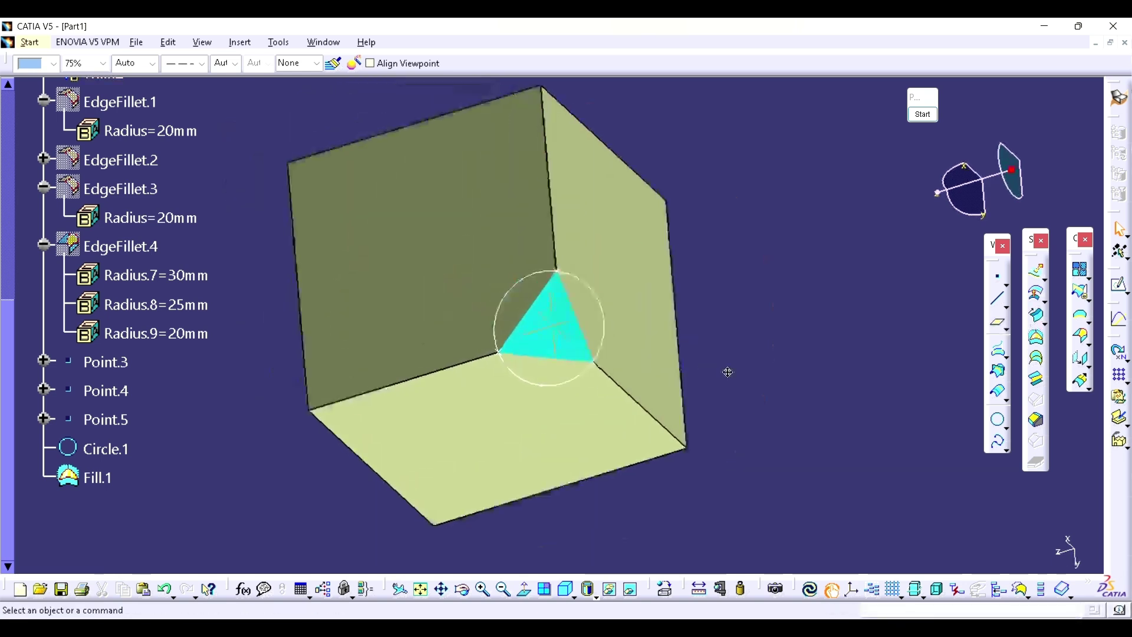
Trim the Trim.2 surface with Fill.1 in Standard mode so a triangular face replaces the inner corner
left_click(1081, 292)
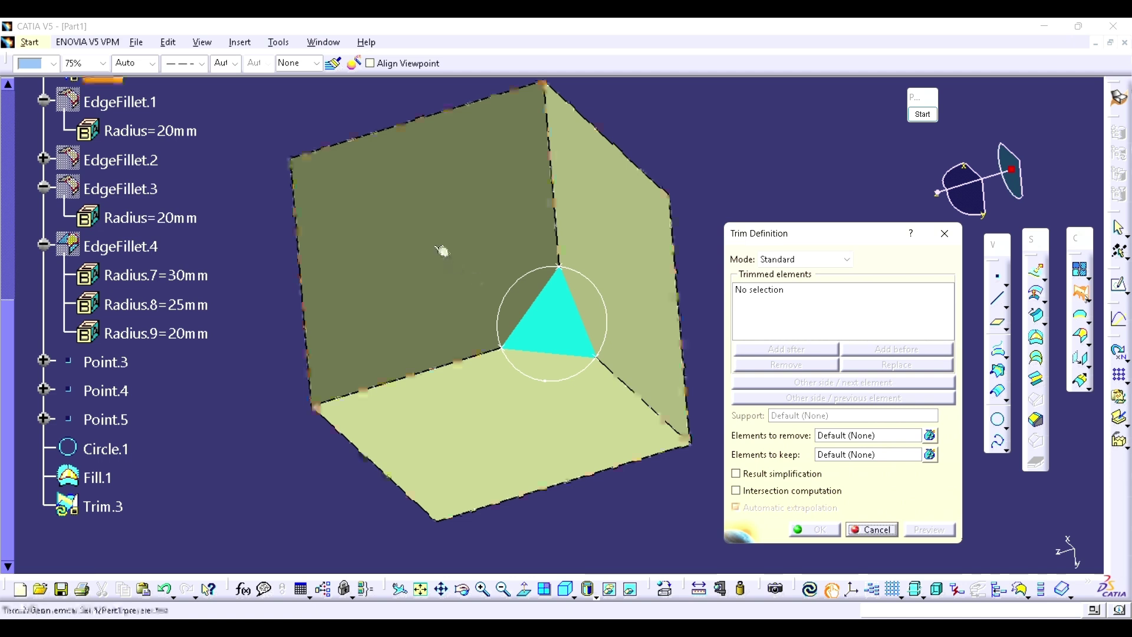
left_click(436, 247)
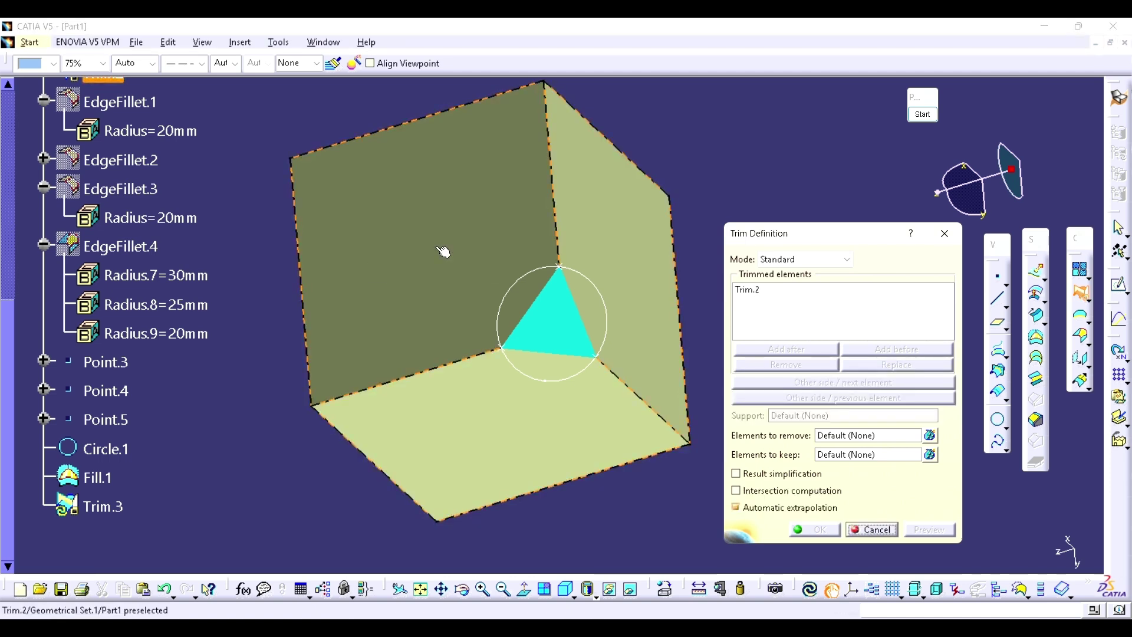
left_click(570, 333)
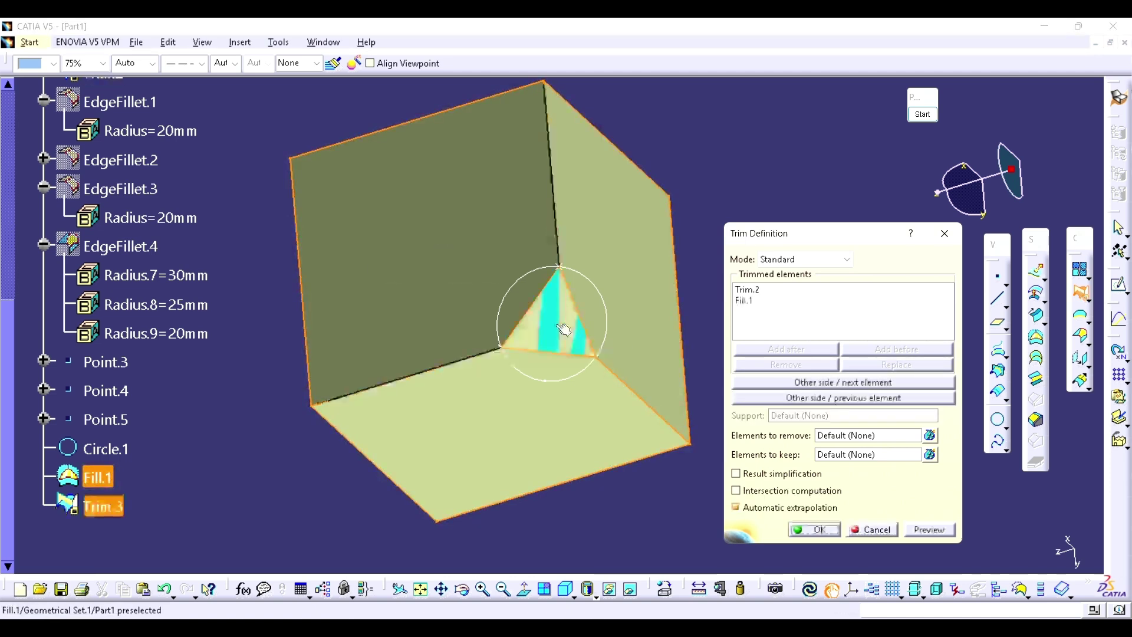
left_click(814, 530)
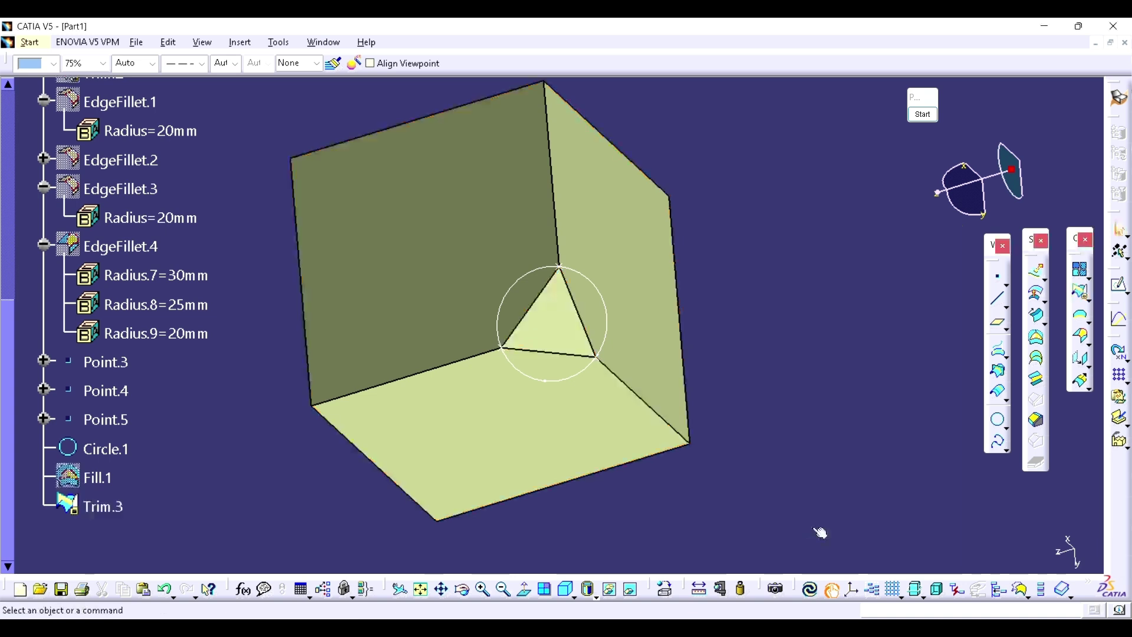
Hide Point.3, Point.4, Point.5 and Circle.1, leaving the trimmed surface shown
left_click_drag(823, 528, 478, 233)
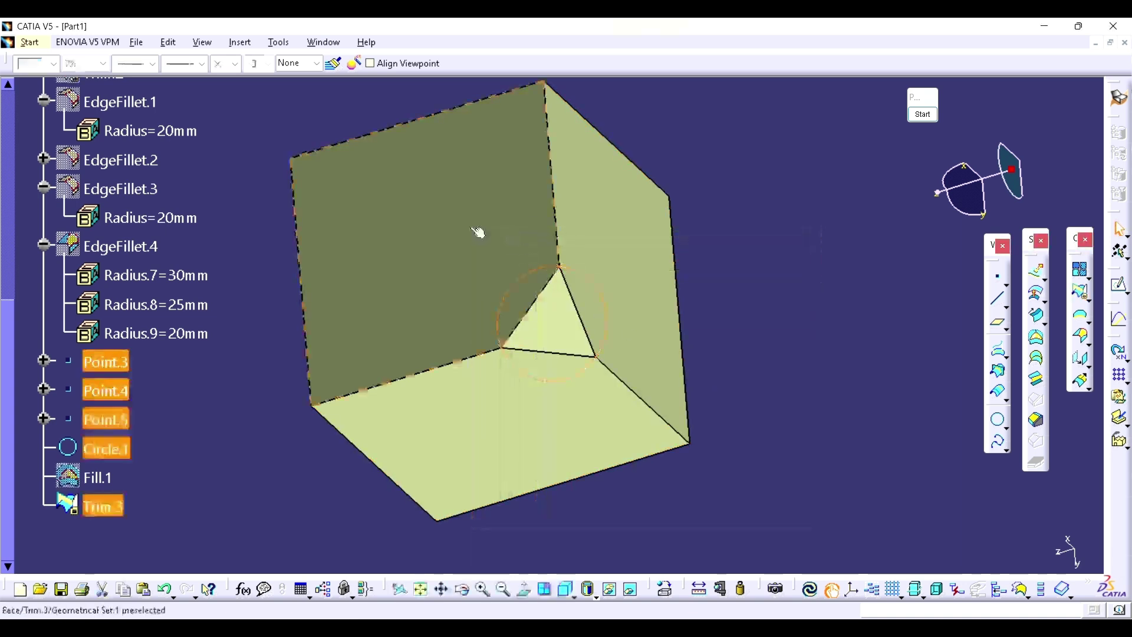
middle_click_drag(522, 328, 583, 328)
middle_click_drag(721, 358, 640, 356)
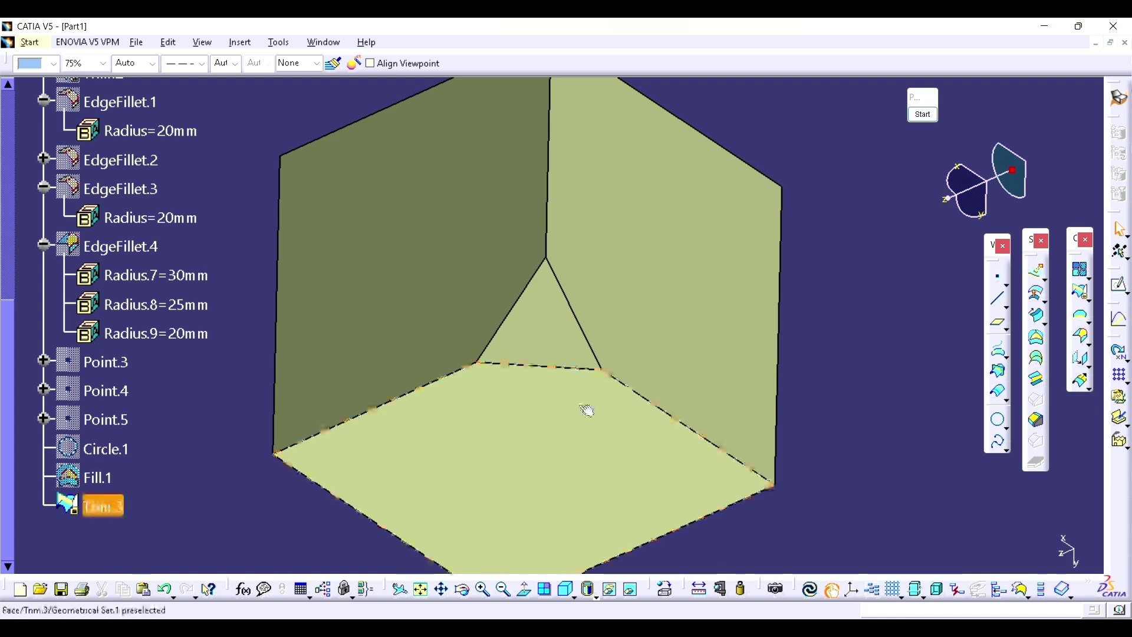
Start an Edge Fillet on the six Trim.3 edges that bound and meet the triangular corner face
left_click(422, 386)
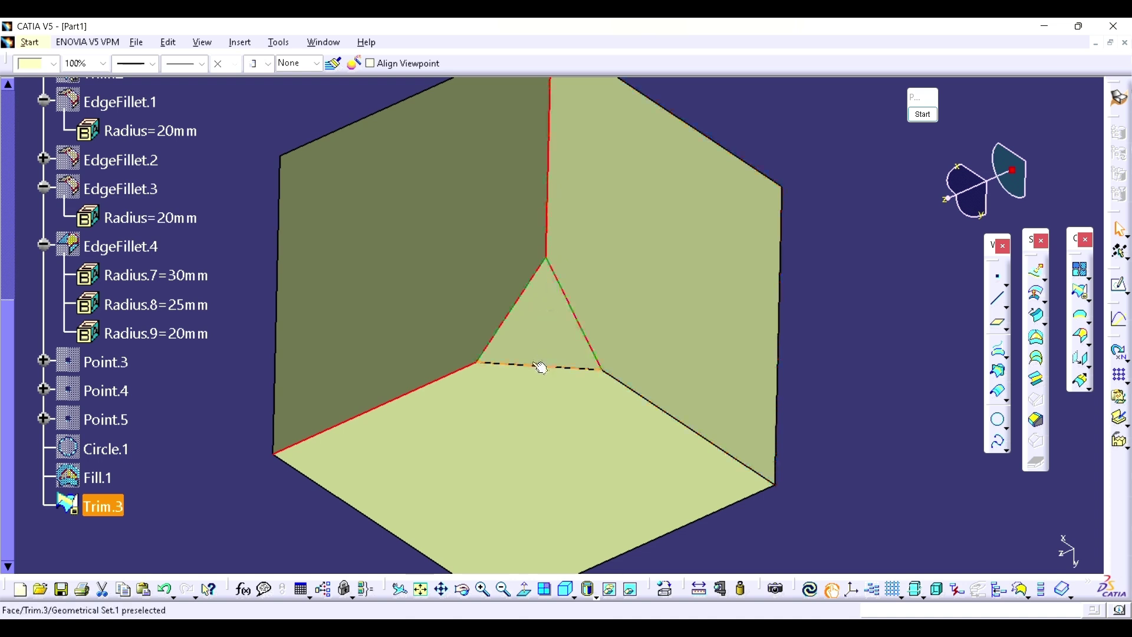
left_click(643, 395)
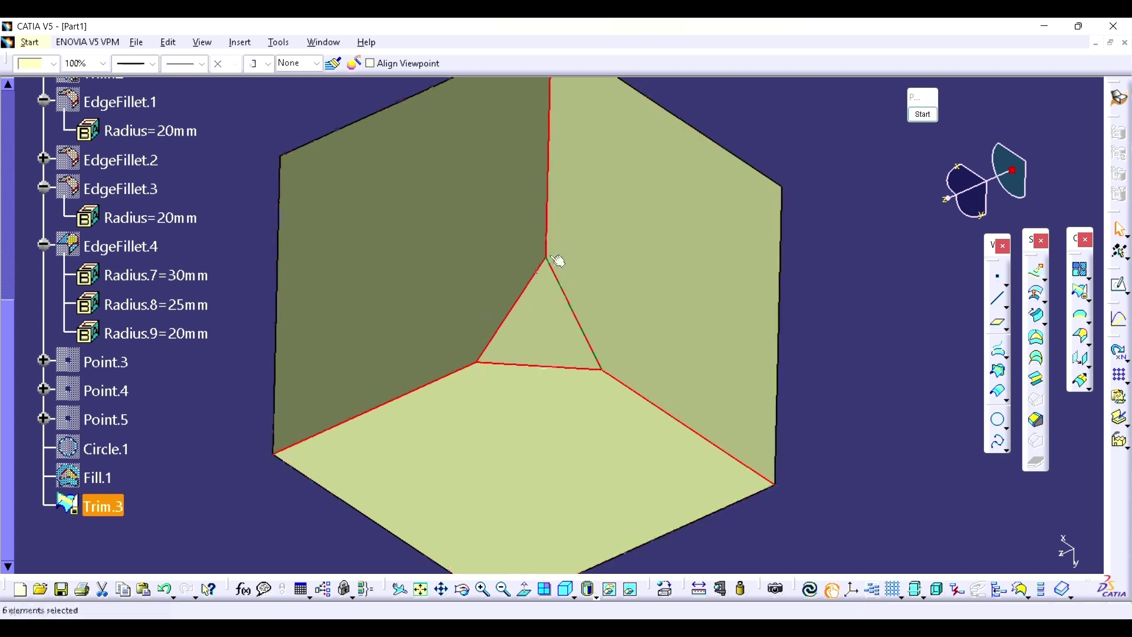
left_click(1091, 345)
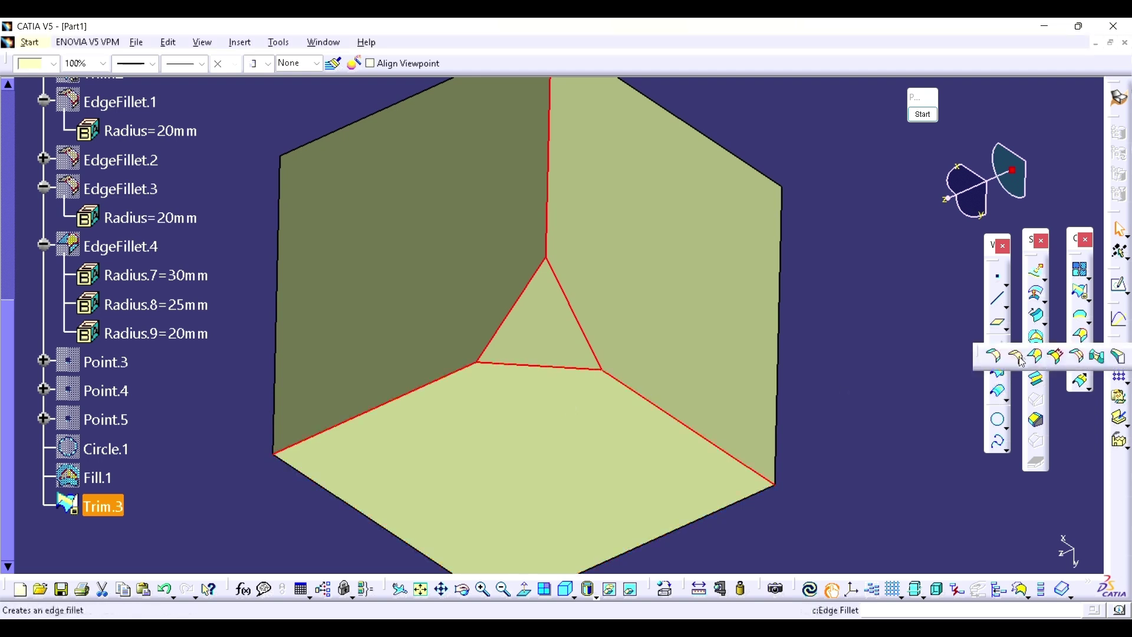
left_click(1021, 358)
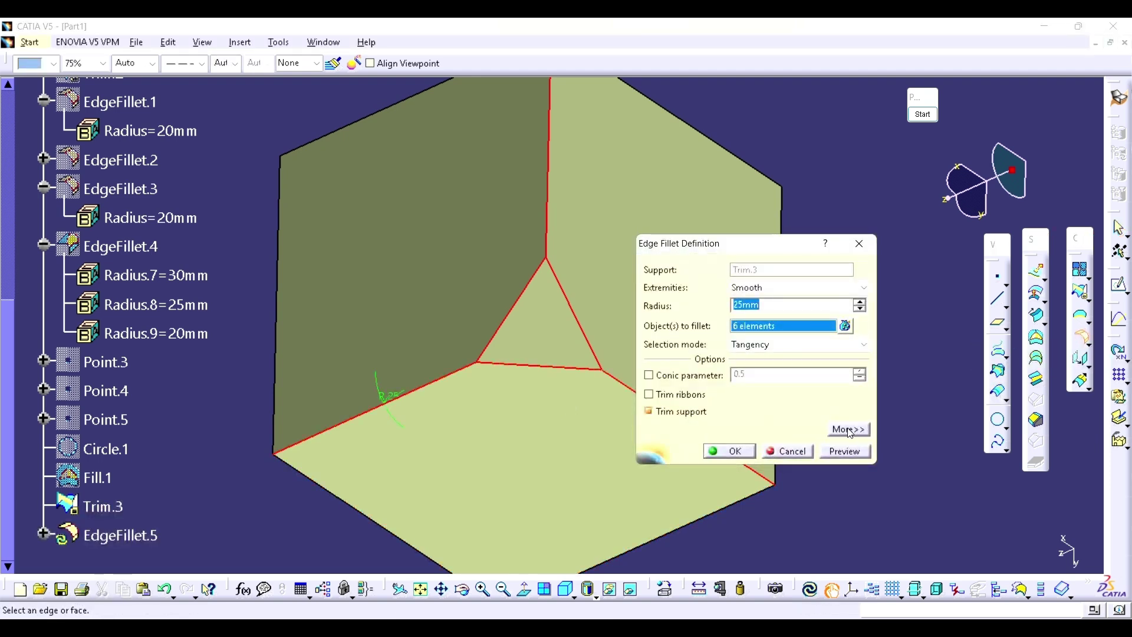
Create blend corners by edges at the triangular face's three vertices and set the fillet radius to 20 mm
left_click(850, 430)
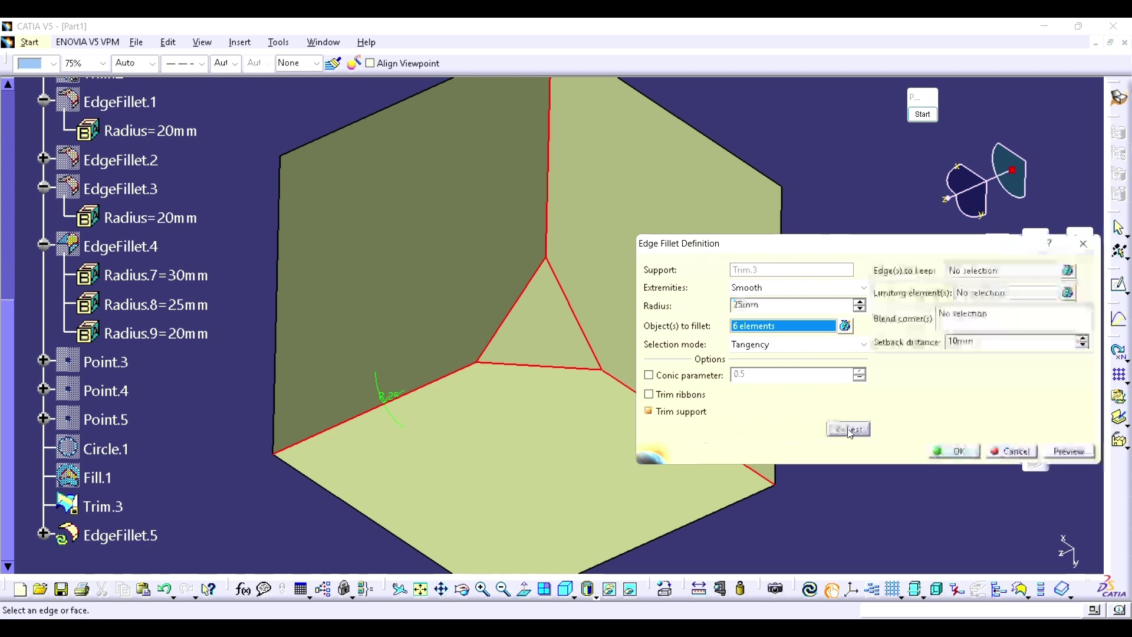
right_click(970, 322)
left_click(996, 331)
middle_click_drag(556, 374, 577, 362)
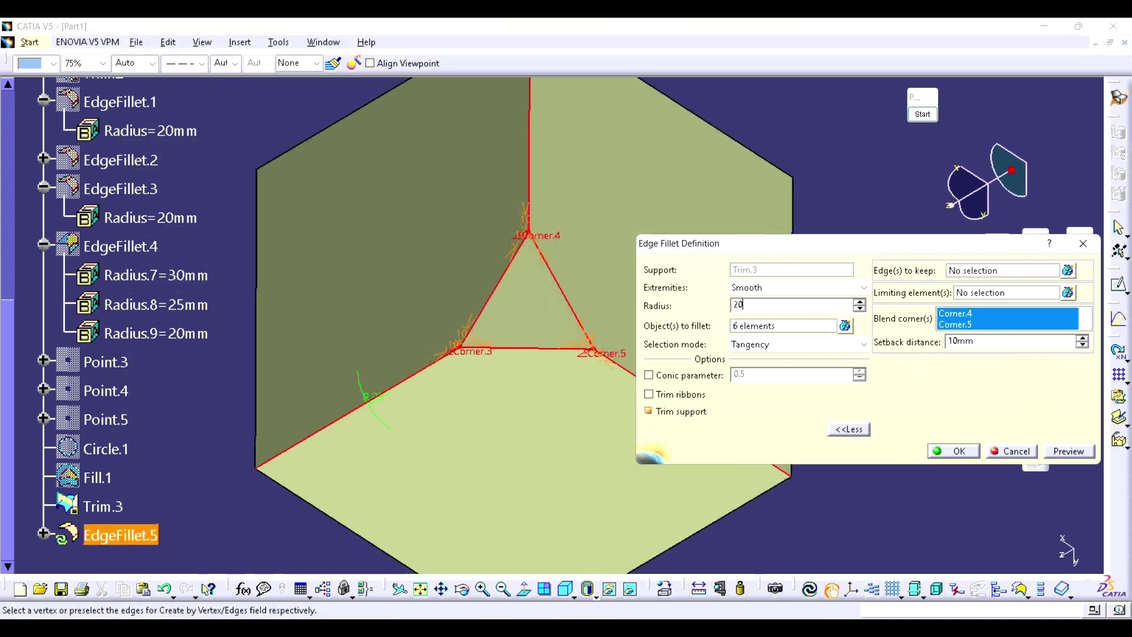
middle_click_drag(609, 381, 519, 356)
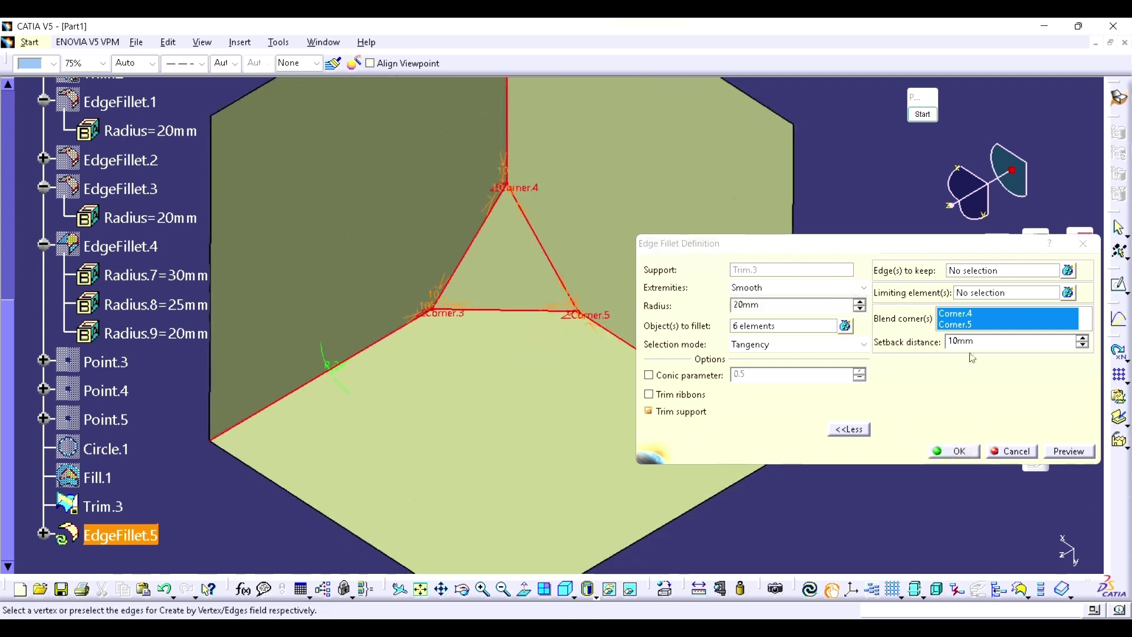
Try a blend corner setback distance of 30 mm, preview the fillet and examine the corner
left_click(988, 344)
left_click(989, 345)
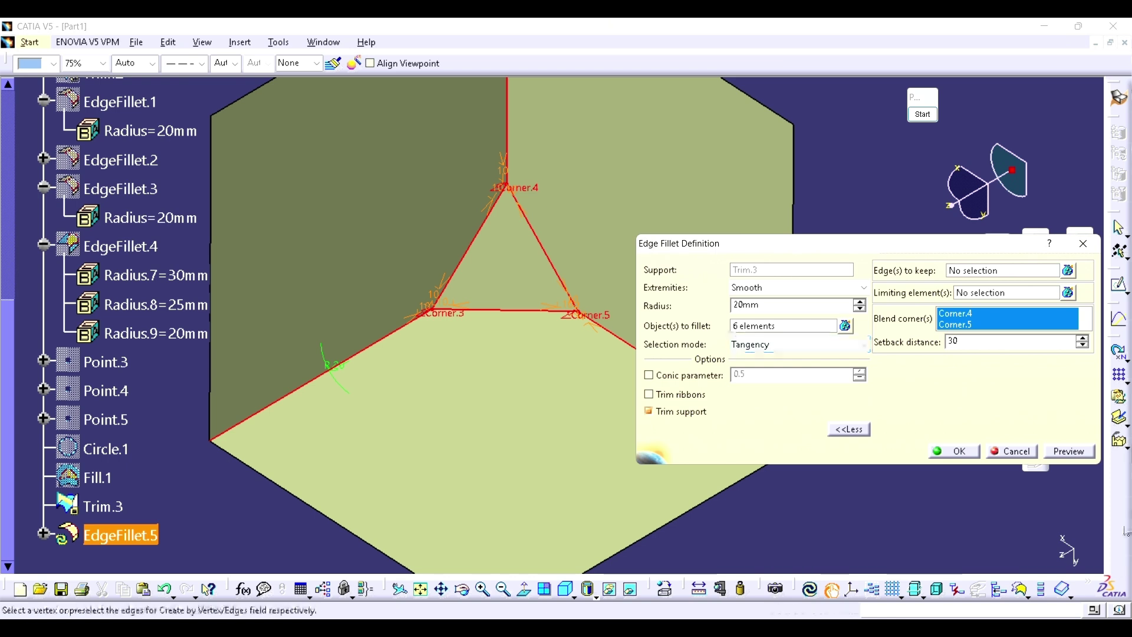
left_click(1069, 451)
middle_click_drag(548, 313, 508, 326)
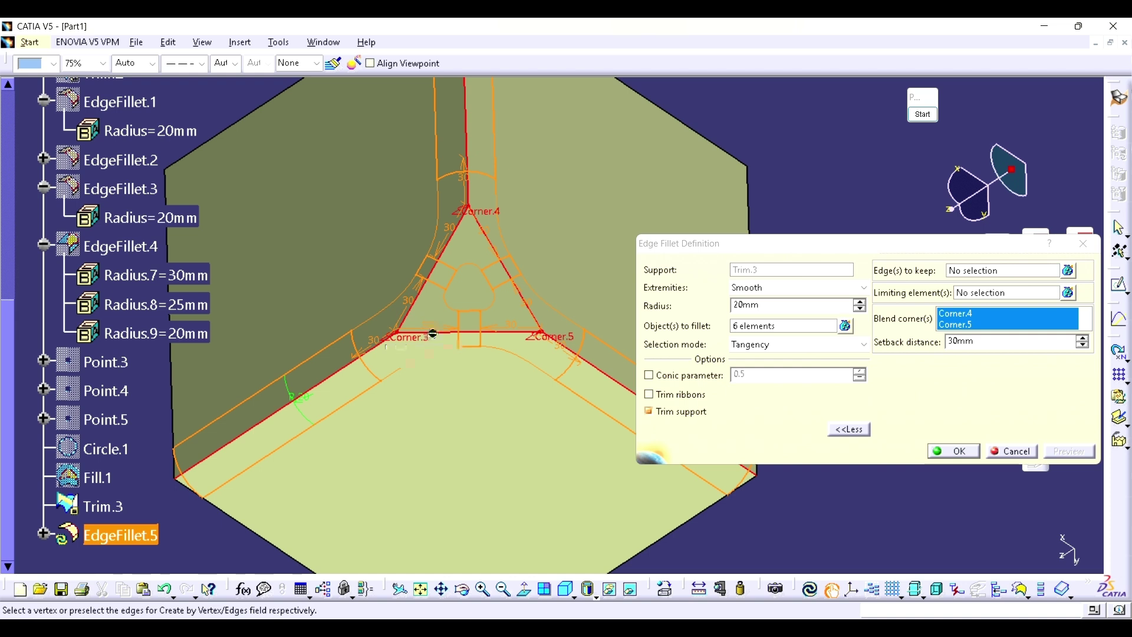
middle_click_drag(435, 335, 428, 362)
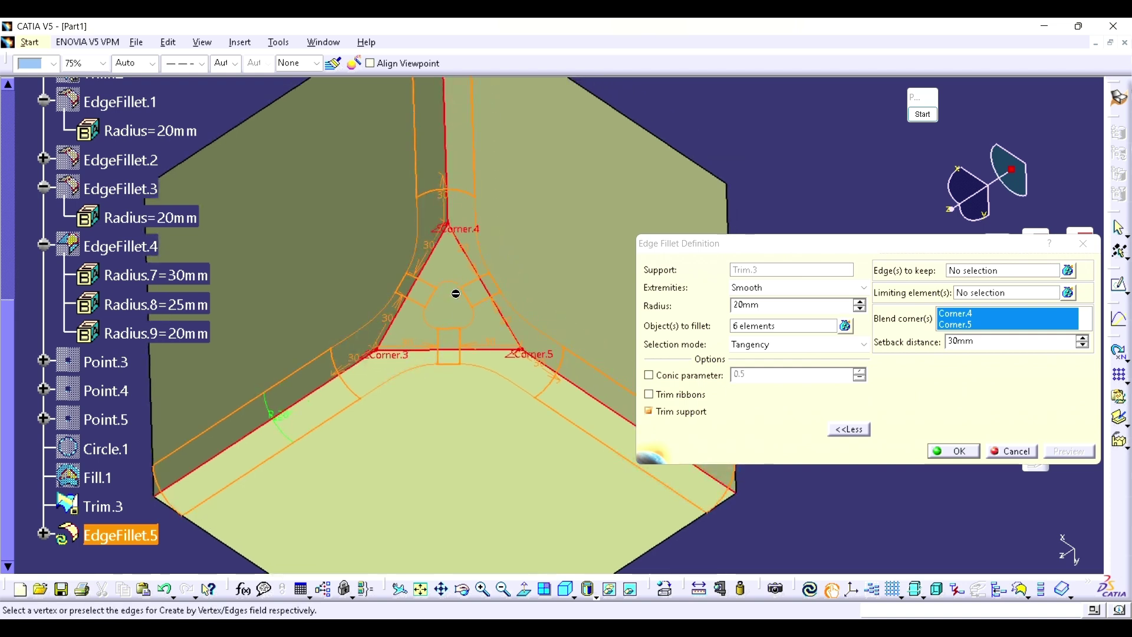
Set the blend corner setback distance to 35 mm, preview it and create the edge fillet
left_click_drag(979, 342, 875, 345)
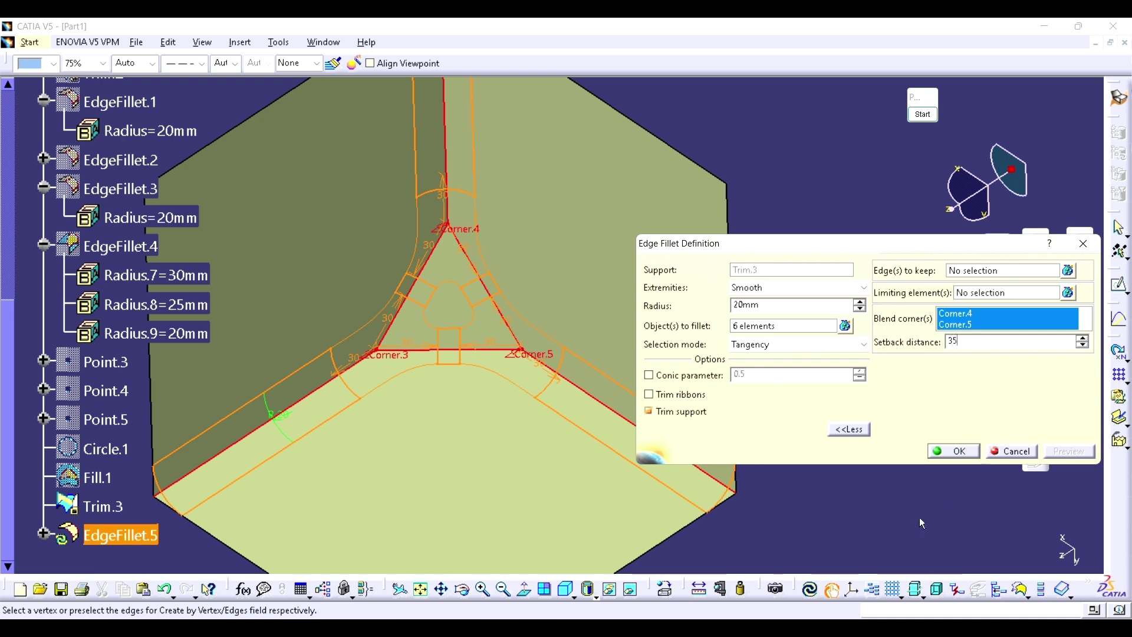
type("35")
left_click(1057, 451)
middle_click_drag(552, 370, 553, 358, "ctrl")
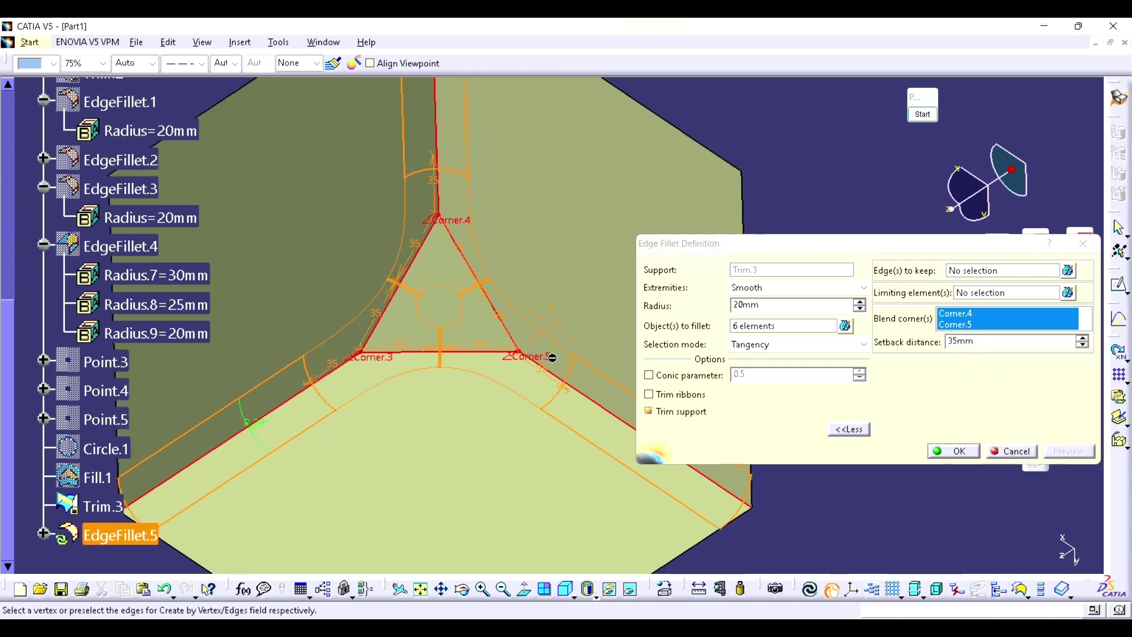
left_click(954, 452)
middle_click_drag(783, 392, 581, 356)
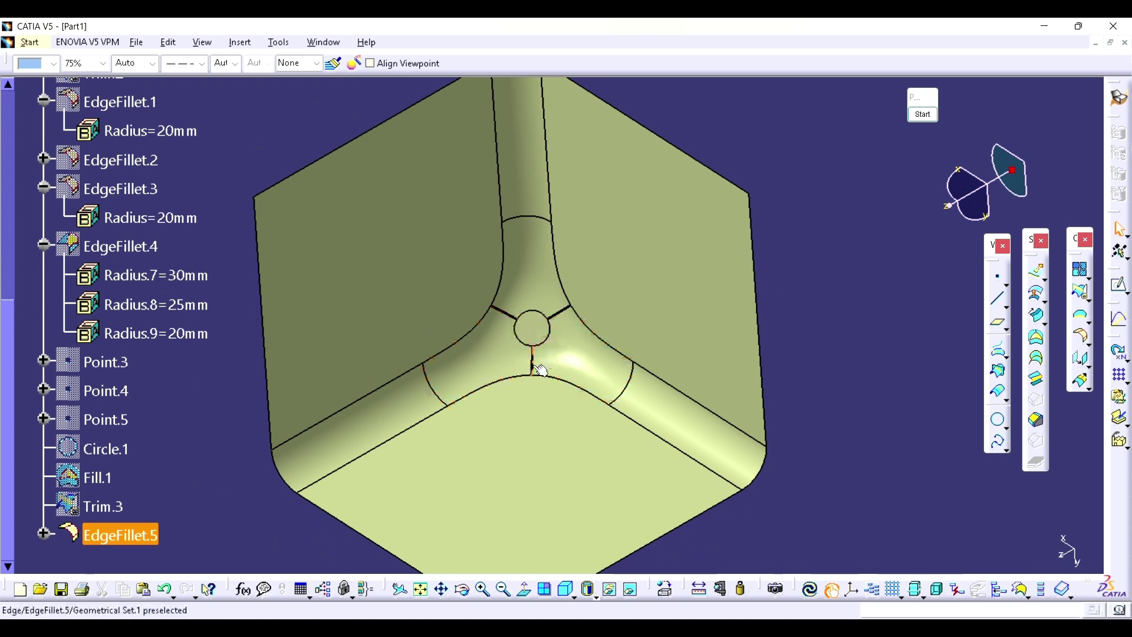
Colour the EdgeFillet.5 surface light tan
left_click(152, 535)
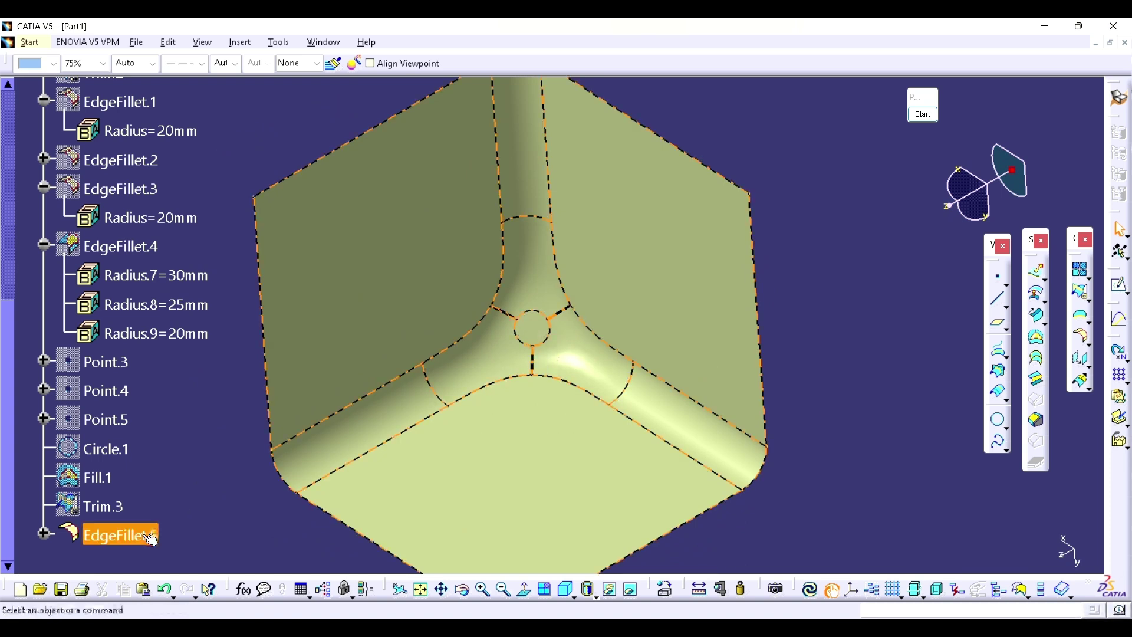
left_click(54, 64)
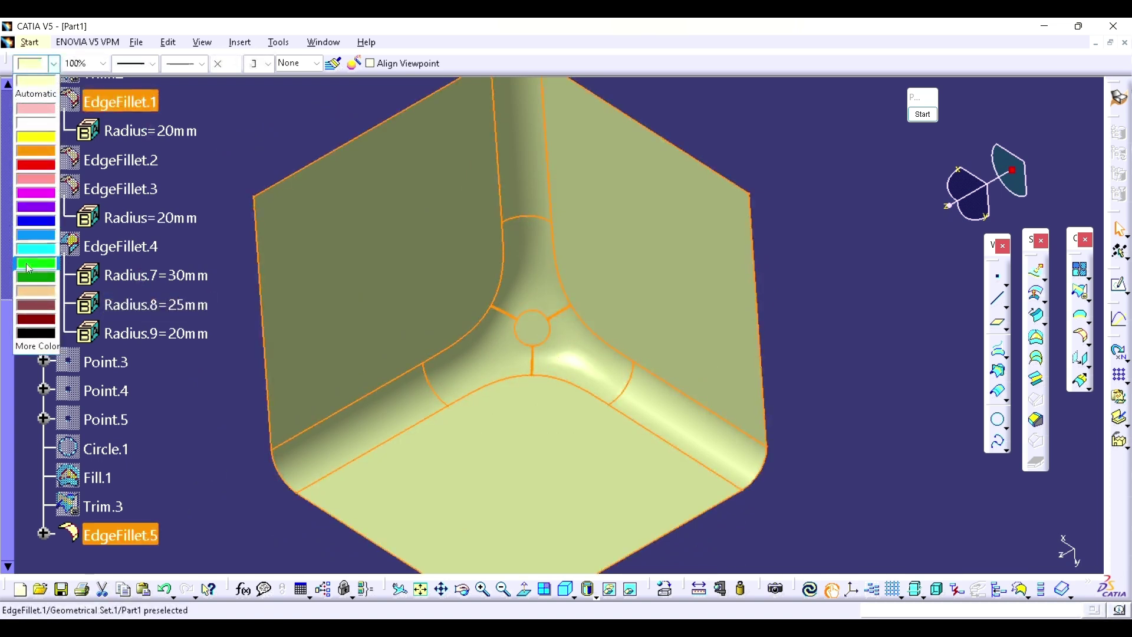
left_click(34, 292)
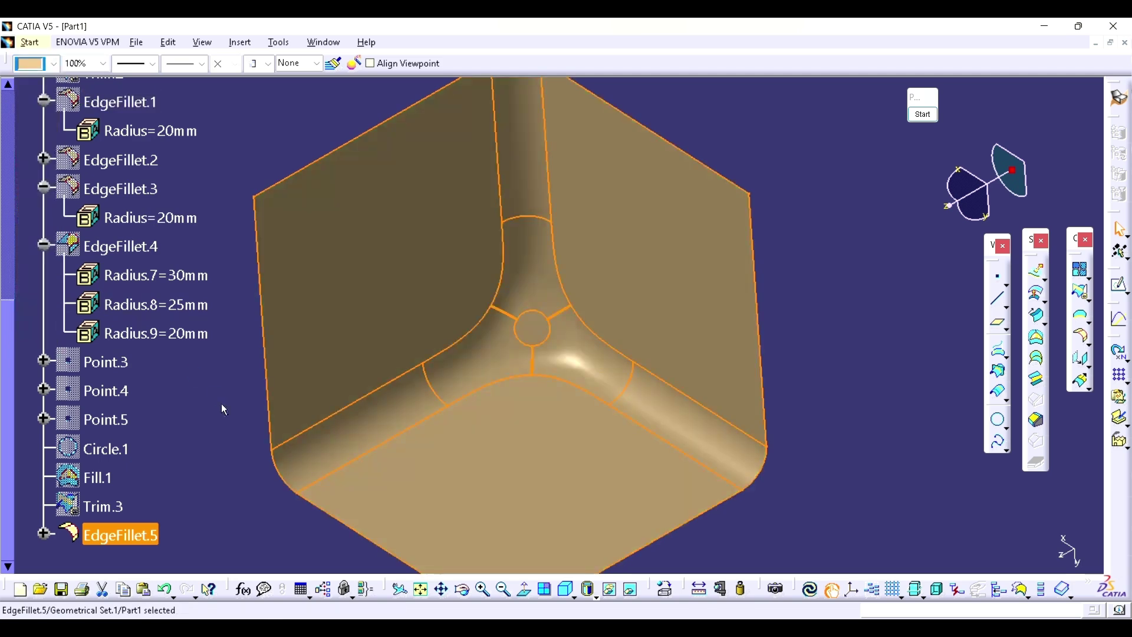
left_click(221, 403)
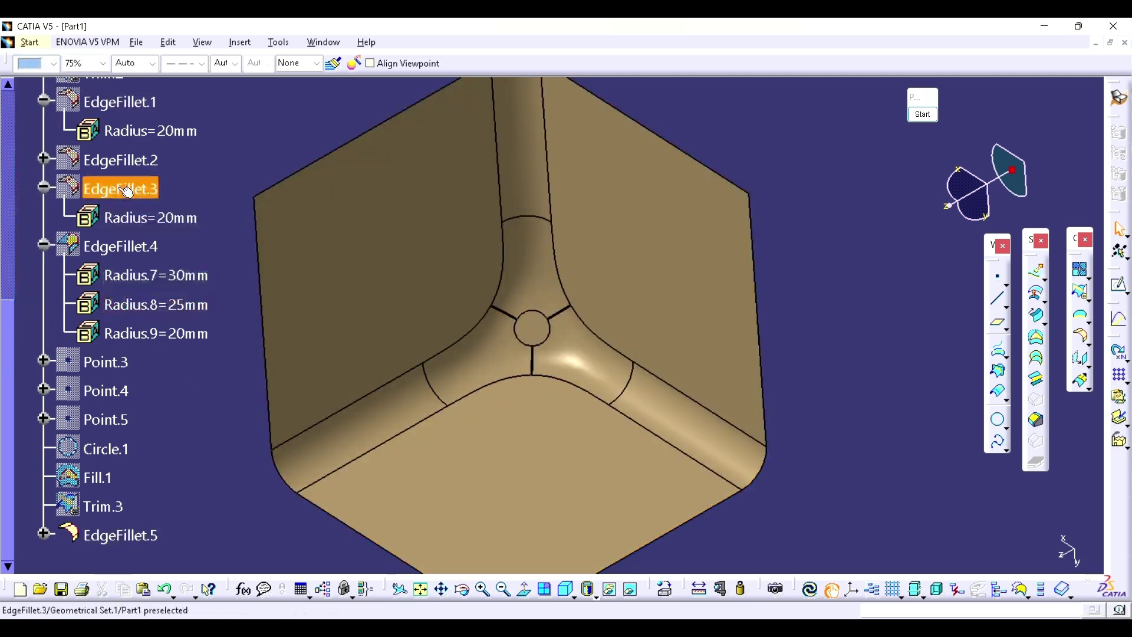
Show EdgeFillet.3 temporarily to compare it with the new corner fillet, and hide it again
scroll(126, 192, "up", 2)
right_click(85, 236)
left_click(164, 287)
middle_click_drag(808, 273, 554, 426)
right_click(140, 237)
left_click(198, 278)
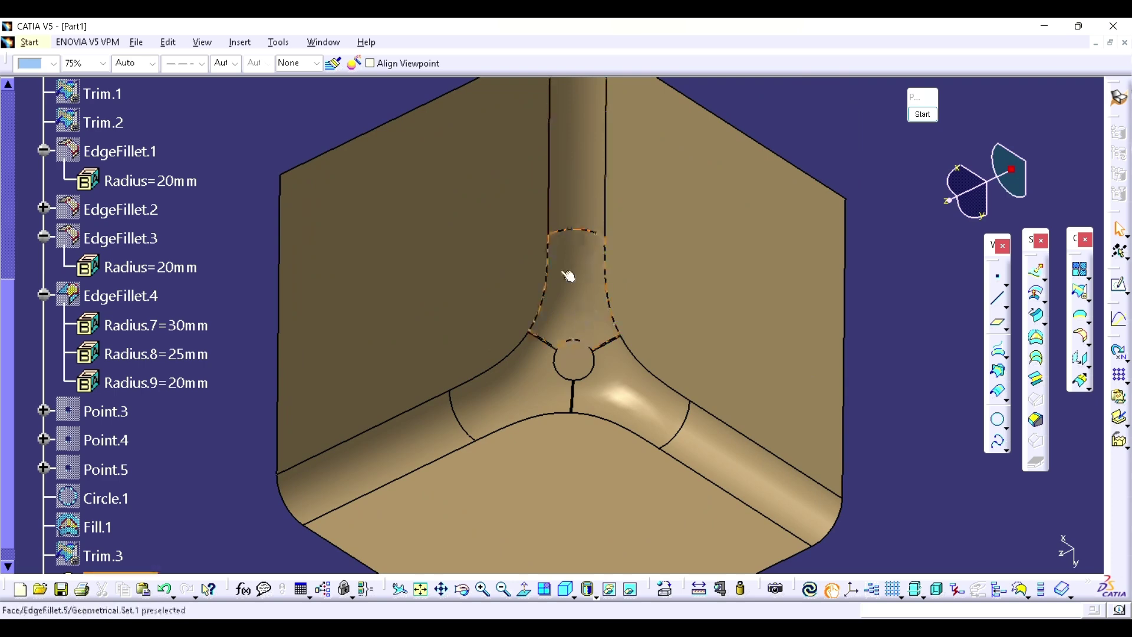
Mark the corner's triangle freehand in red over the fillet with the screen annotation tool and clear the annotation
left_click(923, 114)
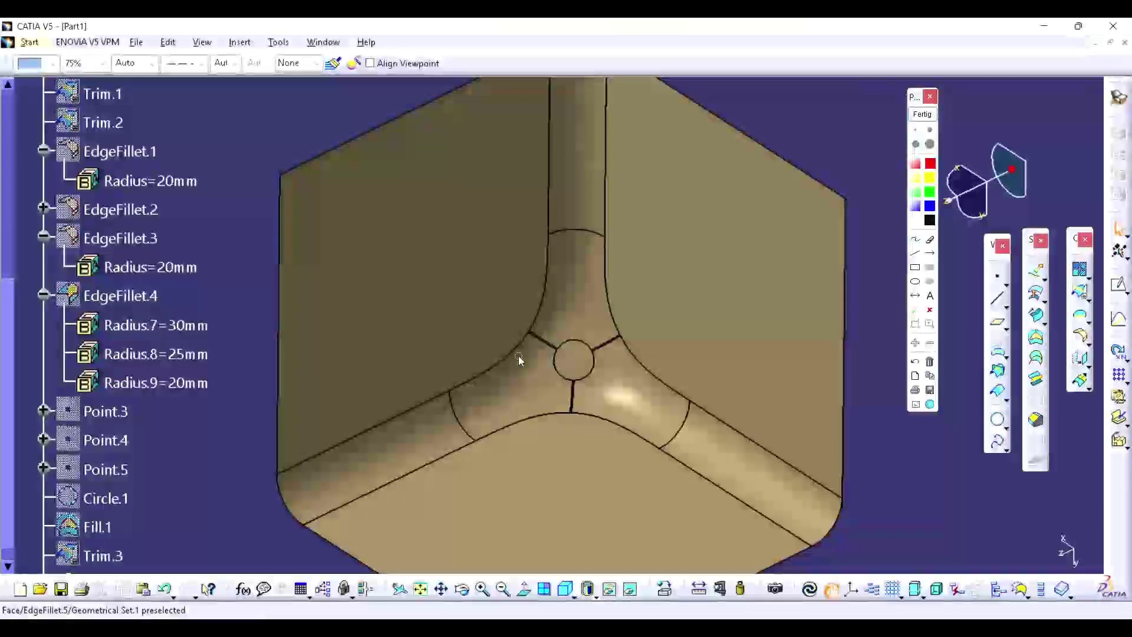
mouse_move(574, 274)
left_mouse_down()
mouse_move(518, 394)
mouse_move(619, 389)
mouse_move(595, 318)
left_mouse_up()
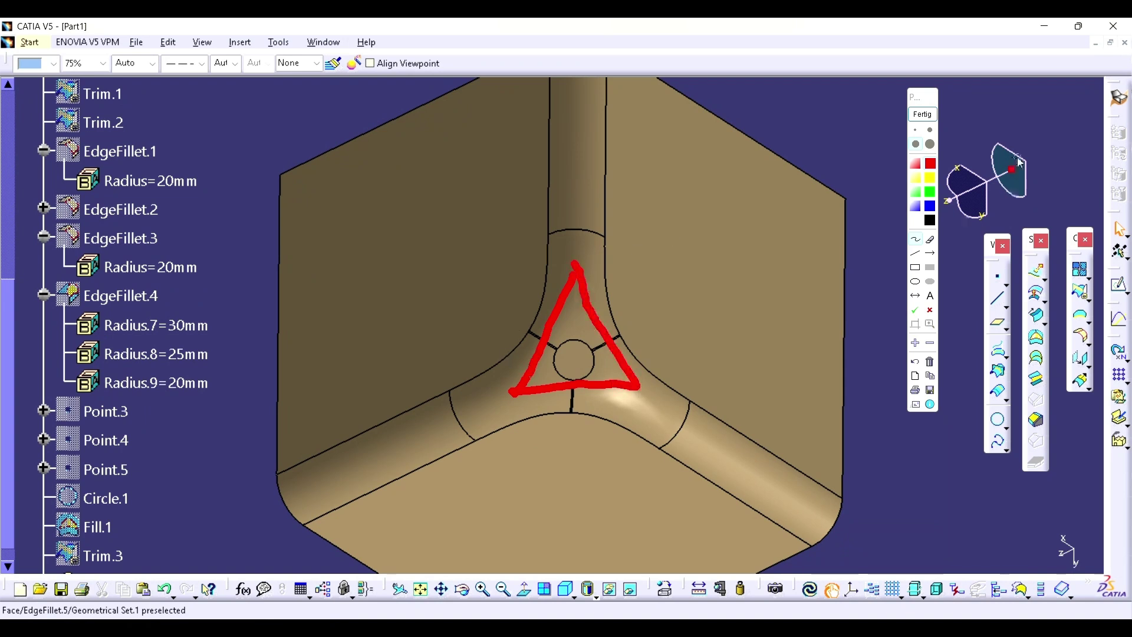
left_click(923, 114)
Show the hidden Point.3, Point.4 and Point.5 on the filleted corner
scroll(147, 295, "down", 3)
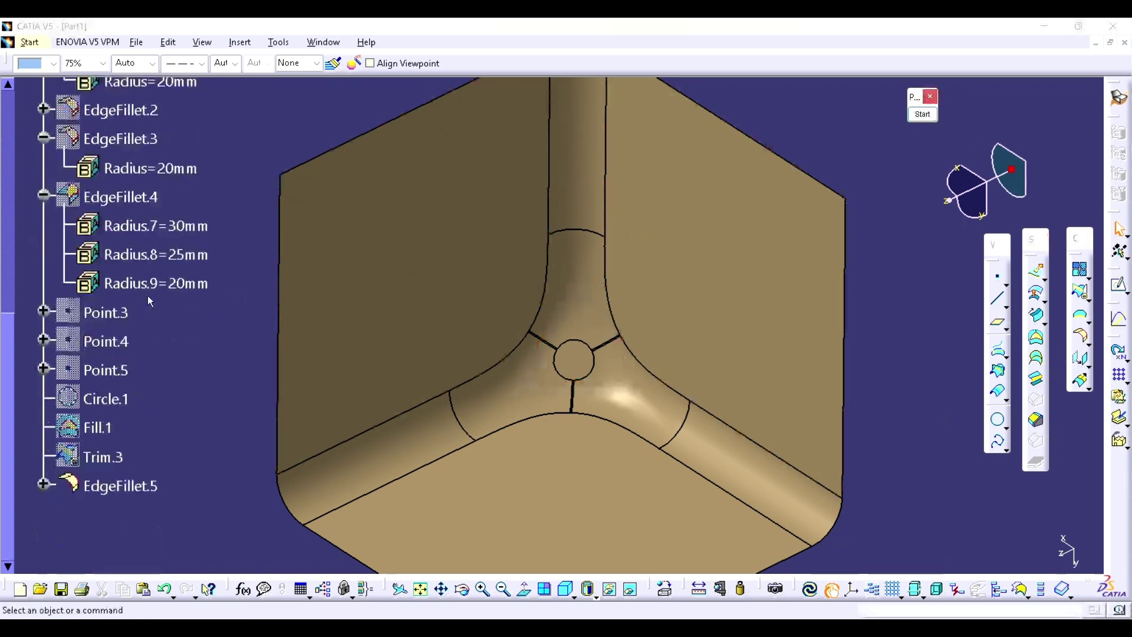
right_click(107, 318)
left_click(145, 360)
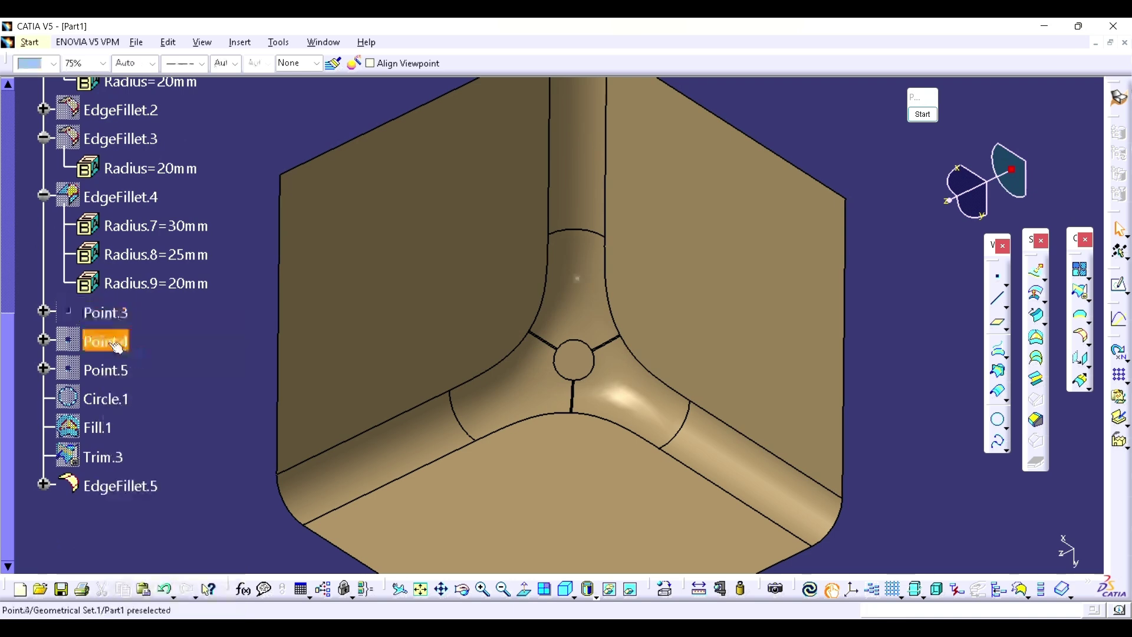
right_click(106, 341)
left_click(159, 84)
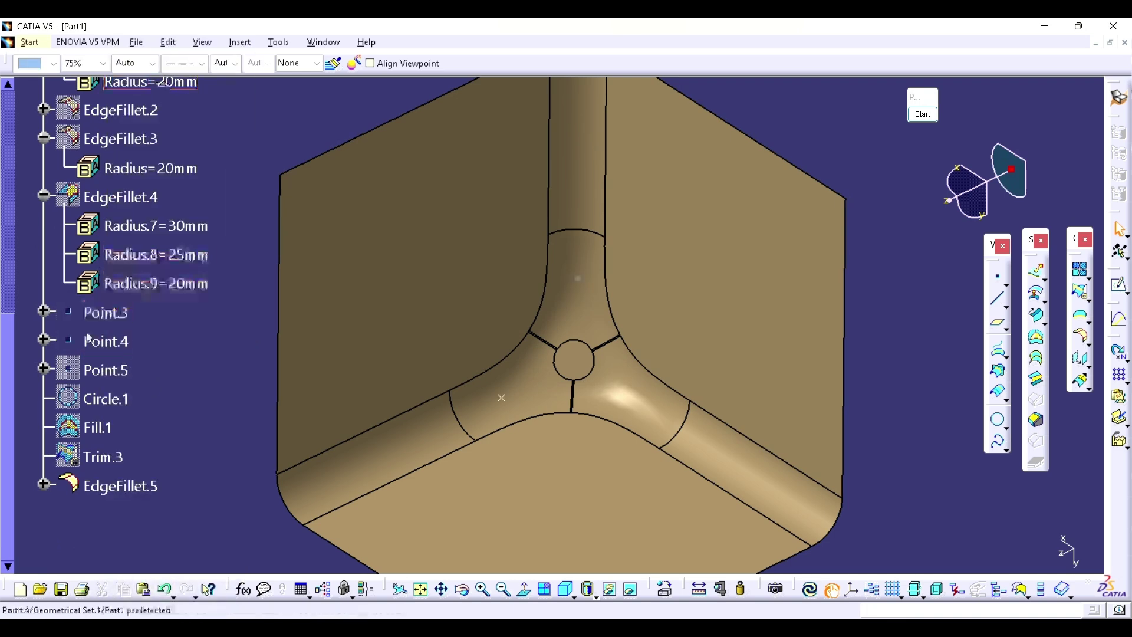
right_click(106, 370)
left_click(140, 115)
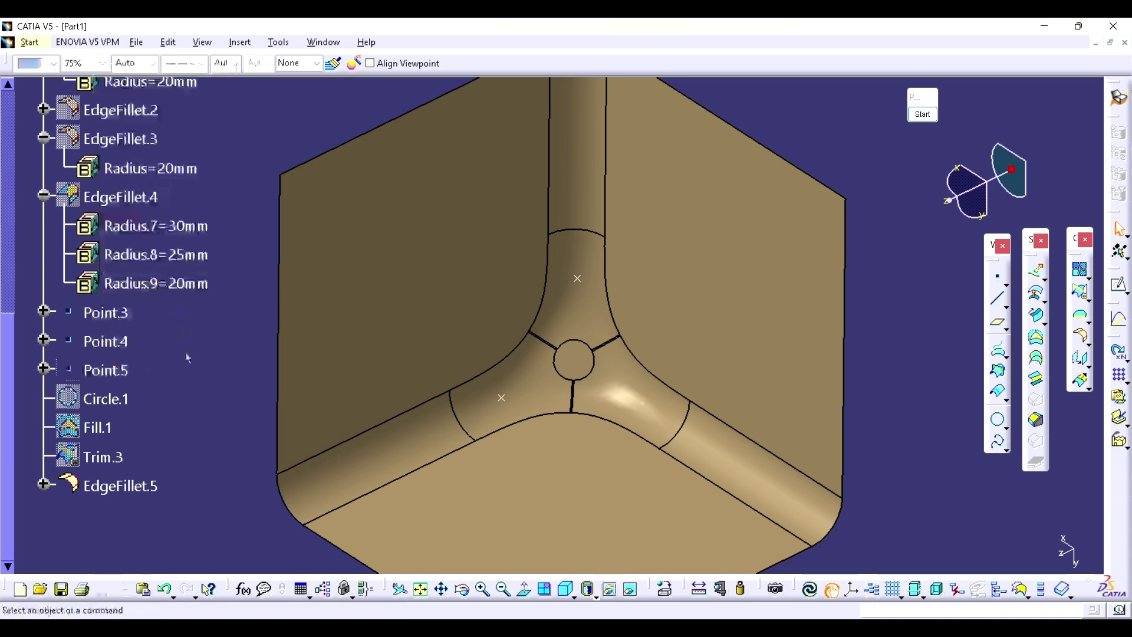
Set Point.3's distance along its curve to 80 mm and update EdgeFillet.5
double_click(115, 314)
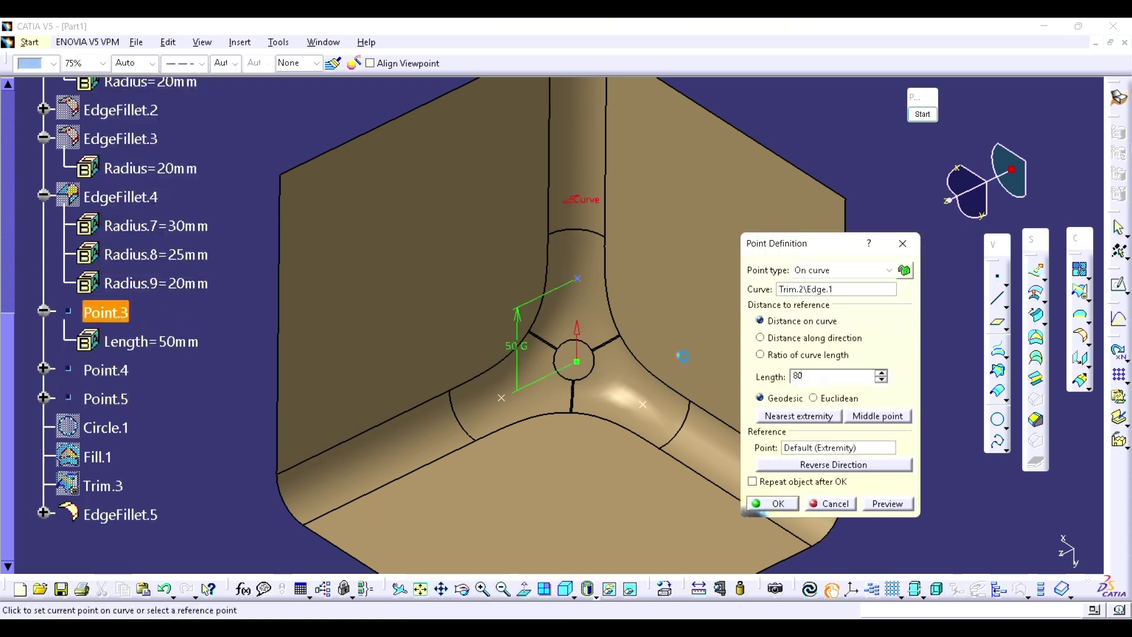
key("Return")
right_click(704, 357)
left_click(761, 285)
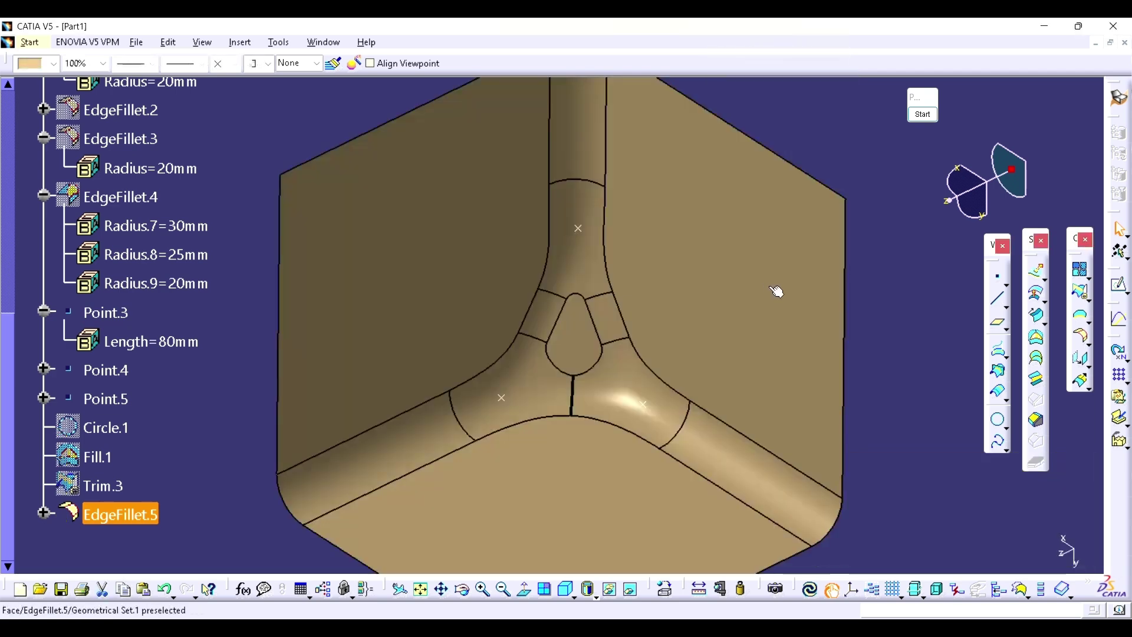
middle_click_drag(527, 428, 571, 435)
middle_click_drag(592, 324, 566, 357)
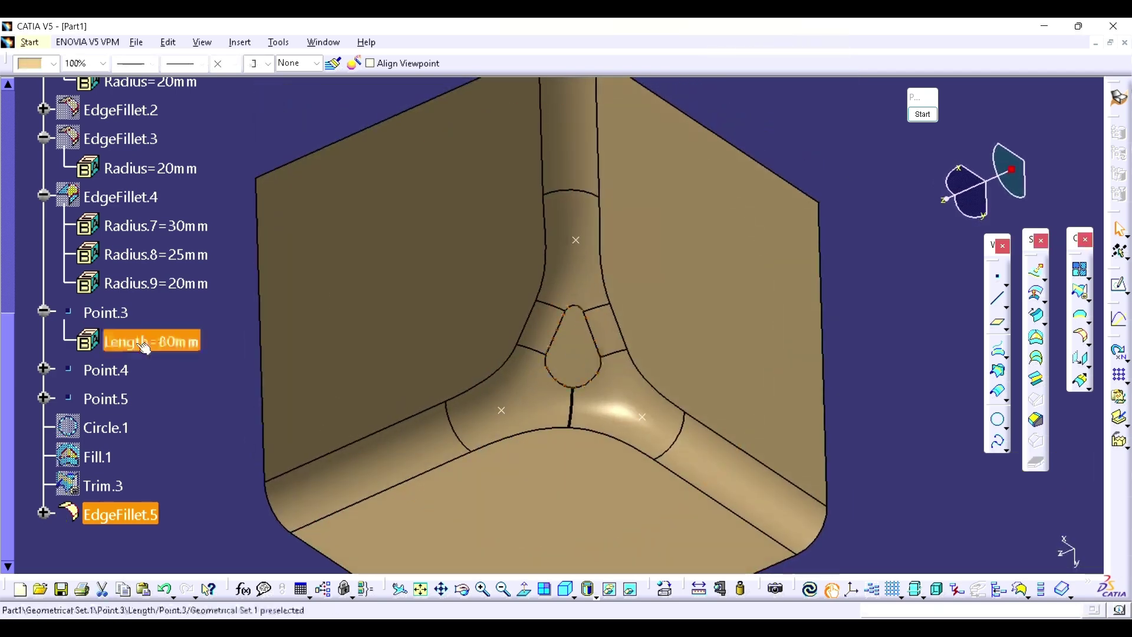
Set the Length parameters of Point.4 and Point.5 to 60 mm each
left_click(44, 369)
double_click(175, 401)
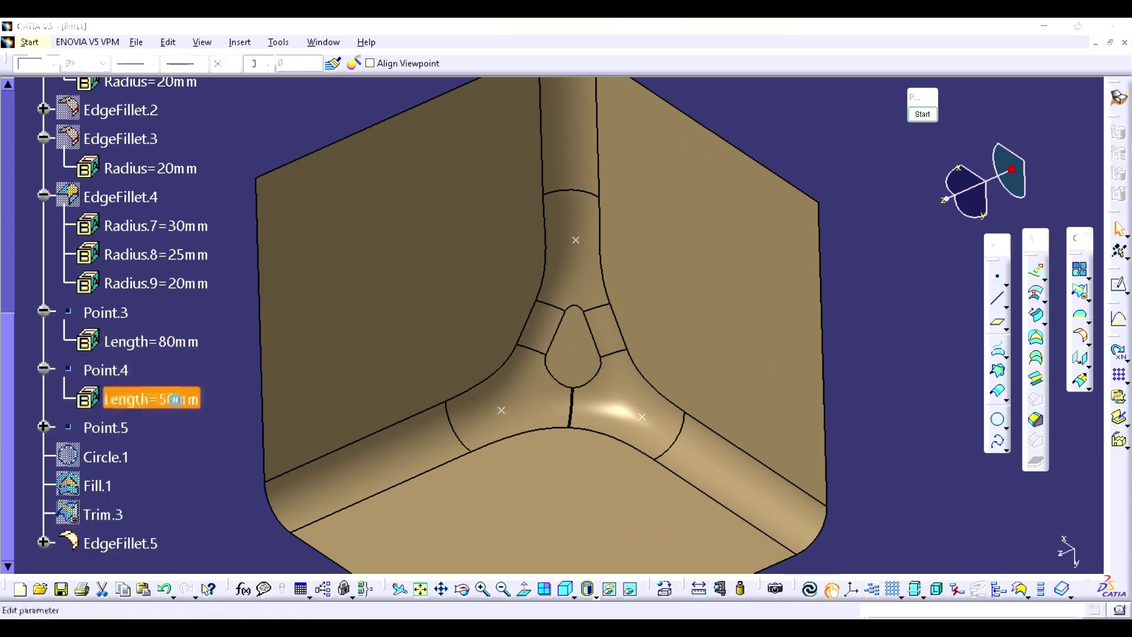
type("60")
key("Return")
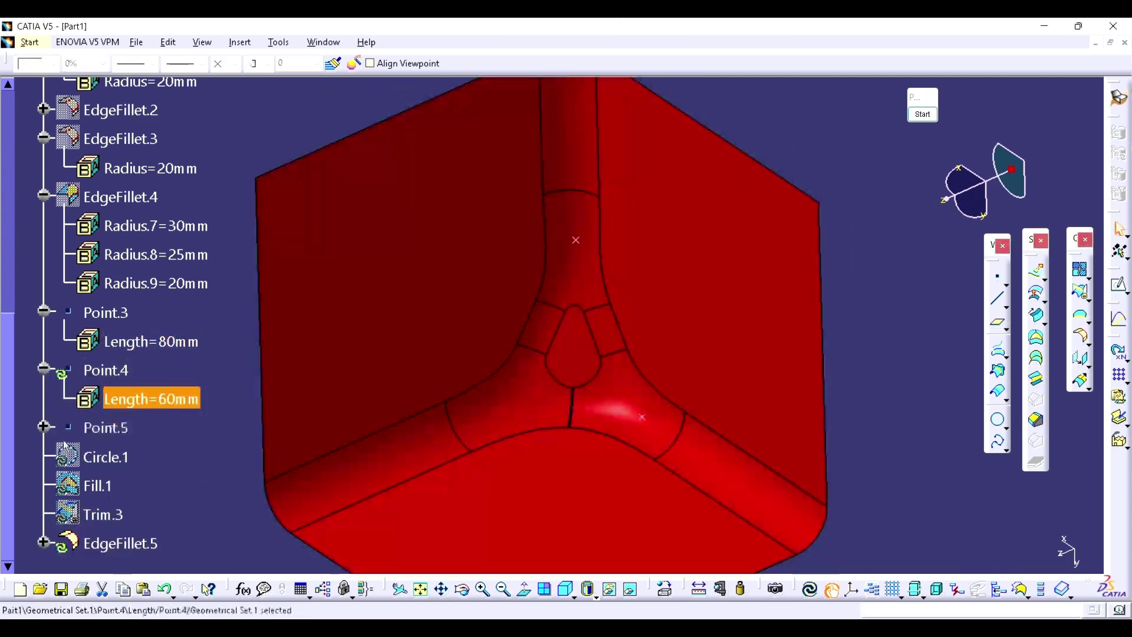
left_click(44, 427)
double_click(171, 459)
type("60")
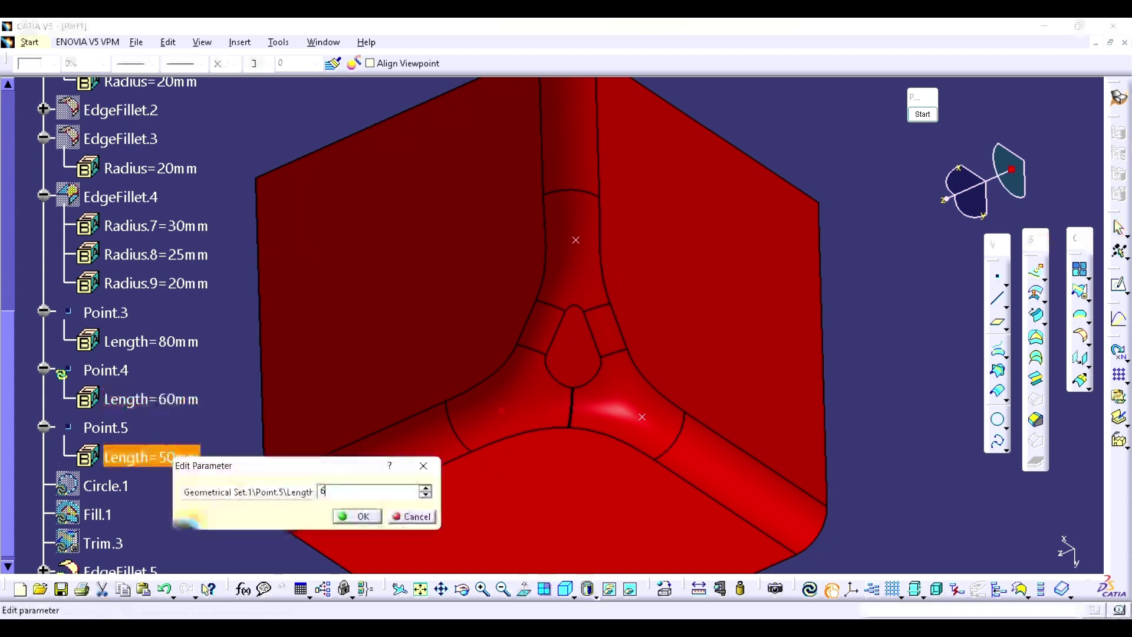
key("Return")
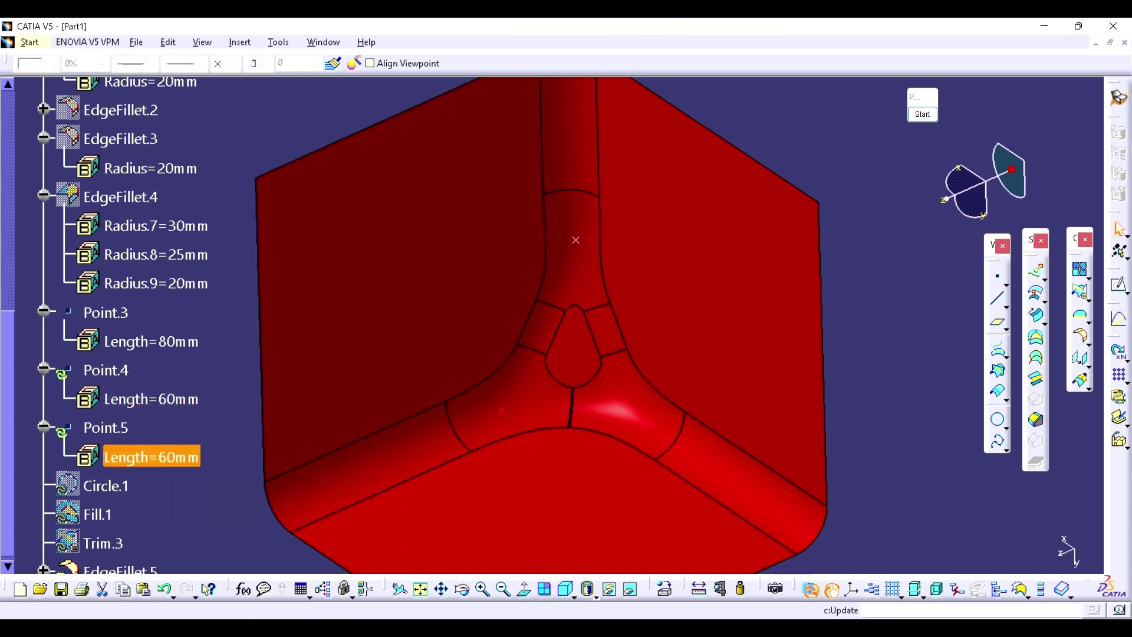
Update the part and inspect the rebuilt corner fillet from several angles
left_click(811, 589)
middle_click_drag(512, 398, 528, 381)
middle_click_drag(659, 313, 605, 356)
middle_click_drag(710, 389, 627, 389)
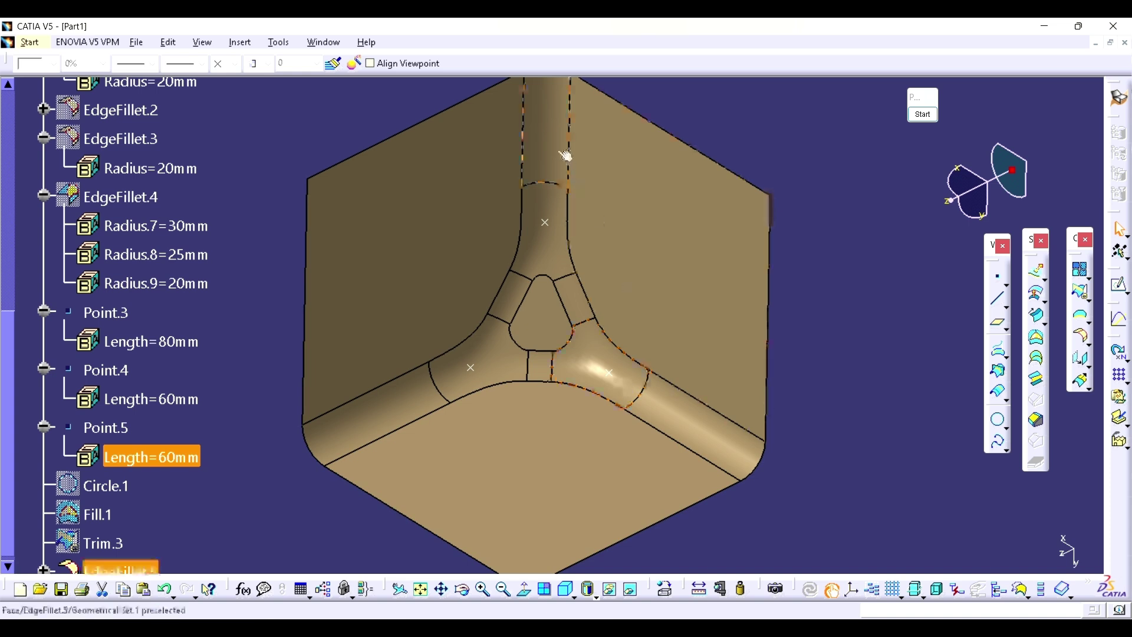
left_click(517, 51)
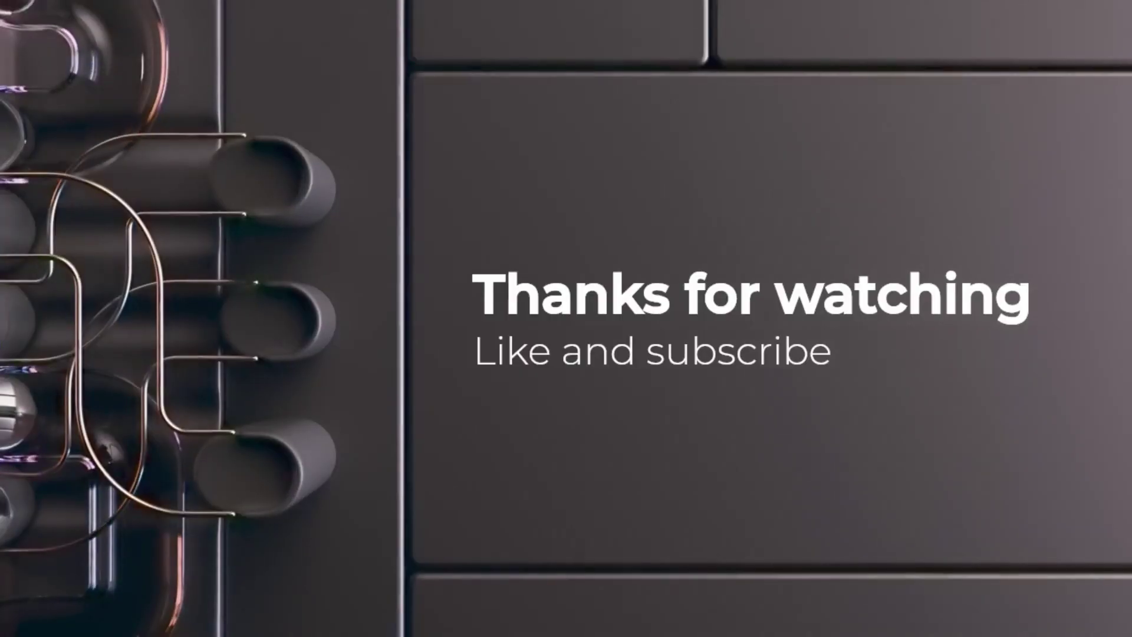